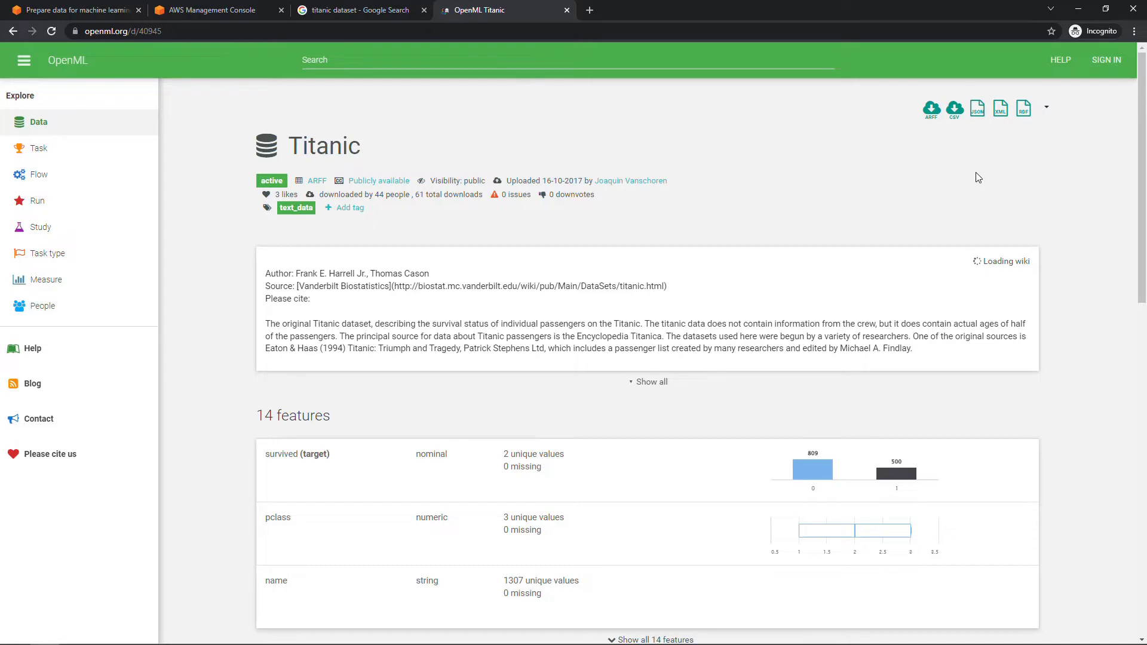
# - Download the Titanic dataset from OpenML in CSV format as Titanic.csv and open the downloaded file in Excel
pyautogui.click(955, 111)
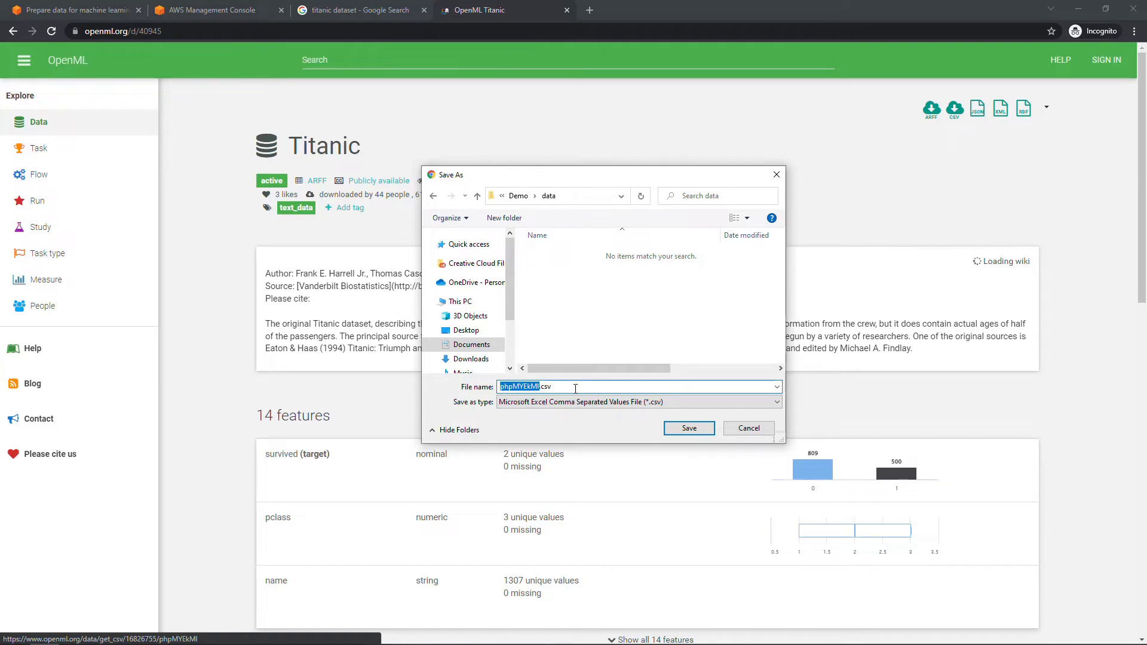
pyautogui.write('Titanic')
pyautogui.press('Return')
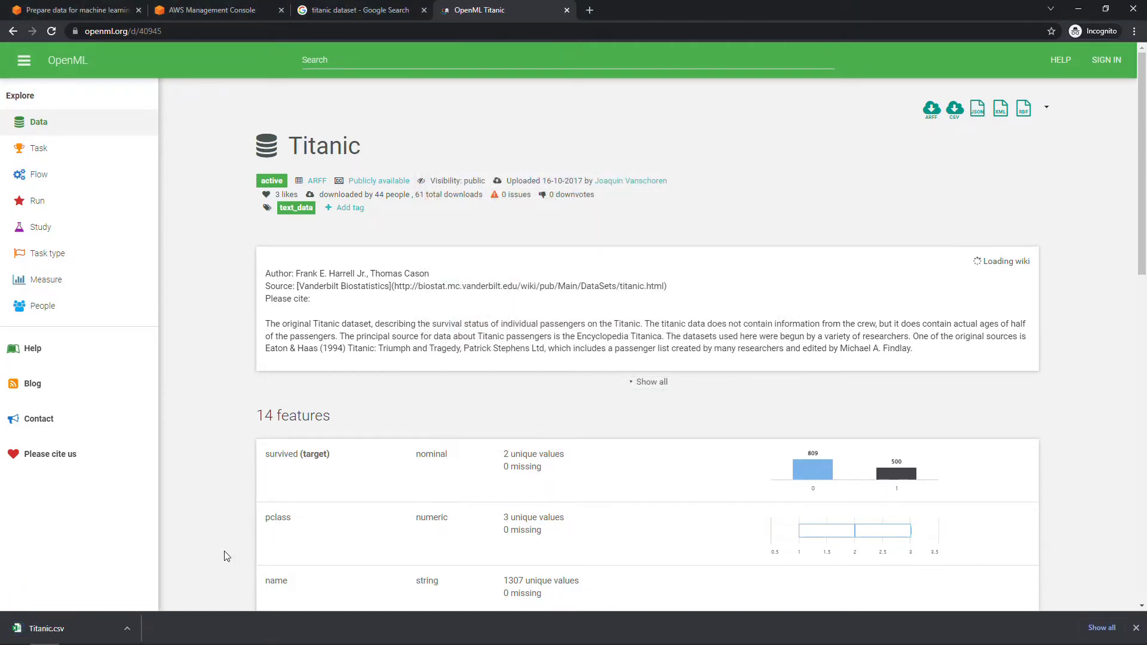
pyautogui.click(128, 628)
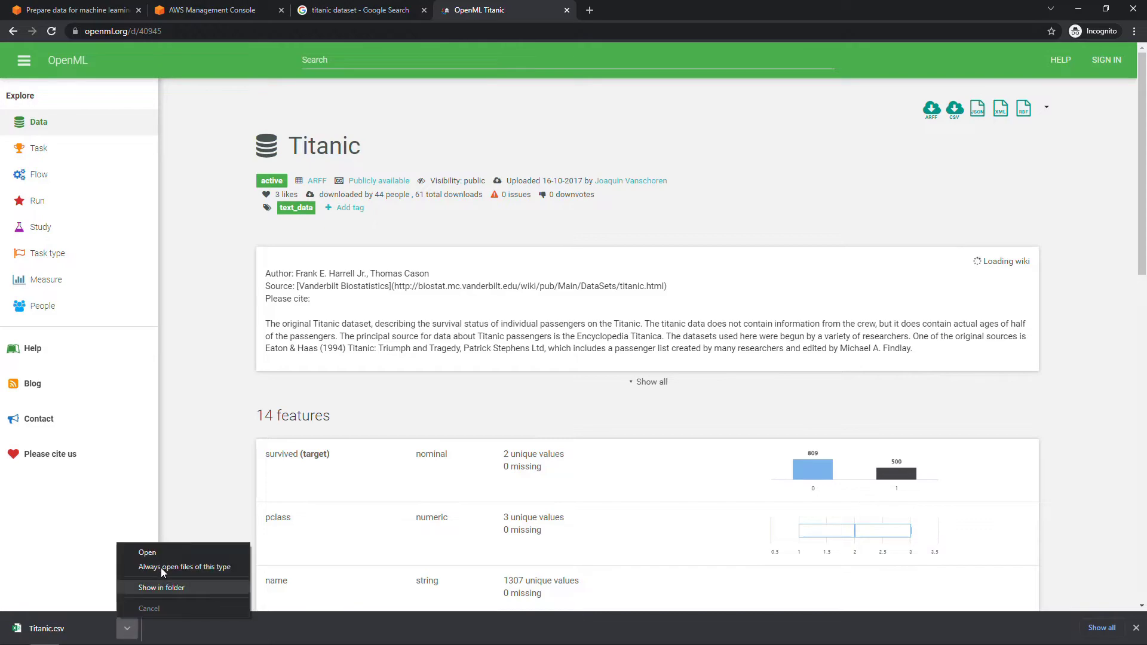
pyautogui.click(147, 553)
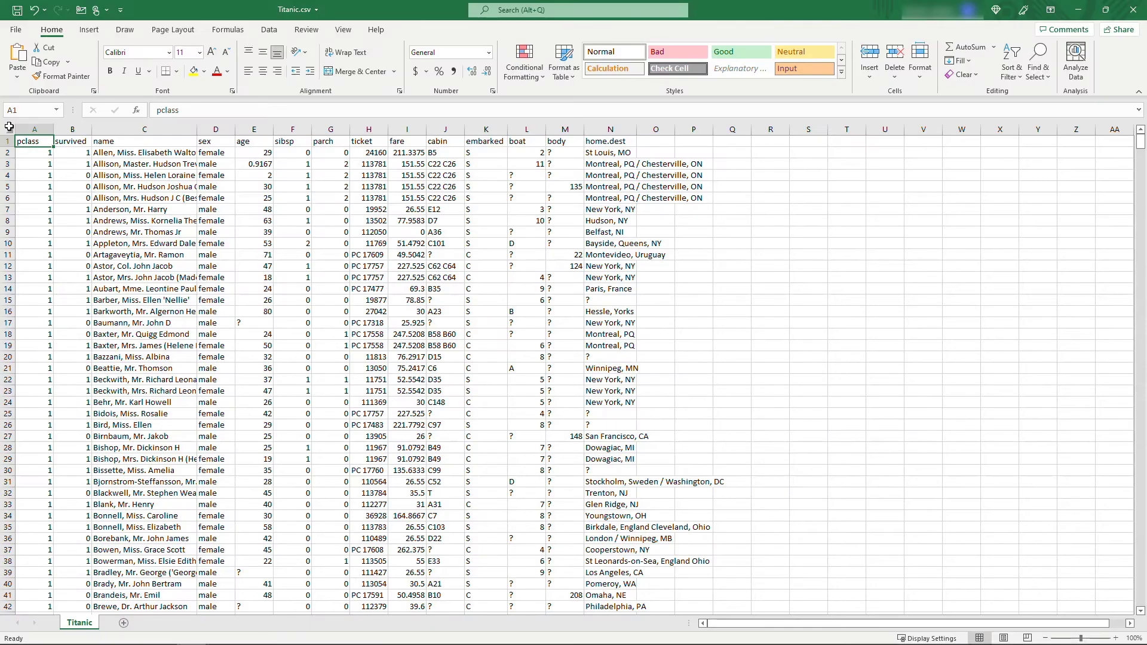
# - Examine the Titanic data's column headers from survived to embarked and look through the rows for missing entries
pyautogui.click(67, 141)
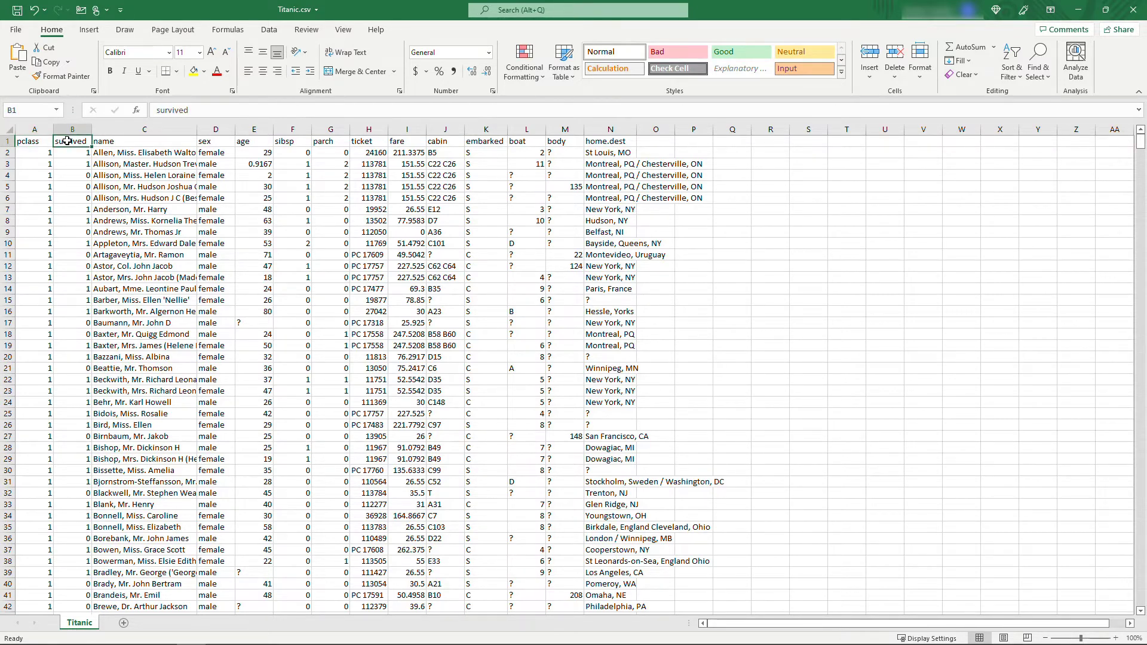
pyautogui.click(114, 141)
pyautogui.click(218, 141)
pyautogui.click(242, 141)
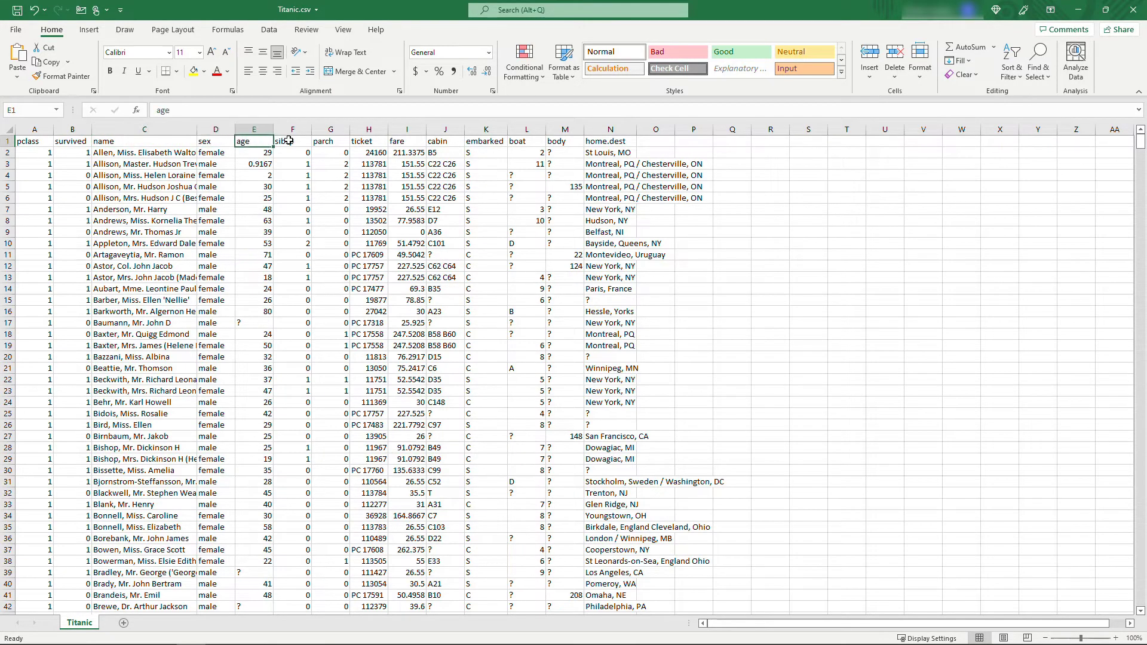
pyautogui.click(299, 141)
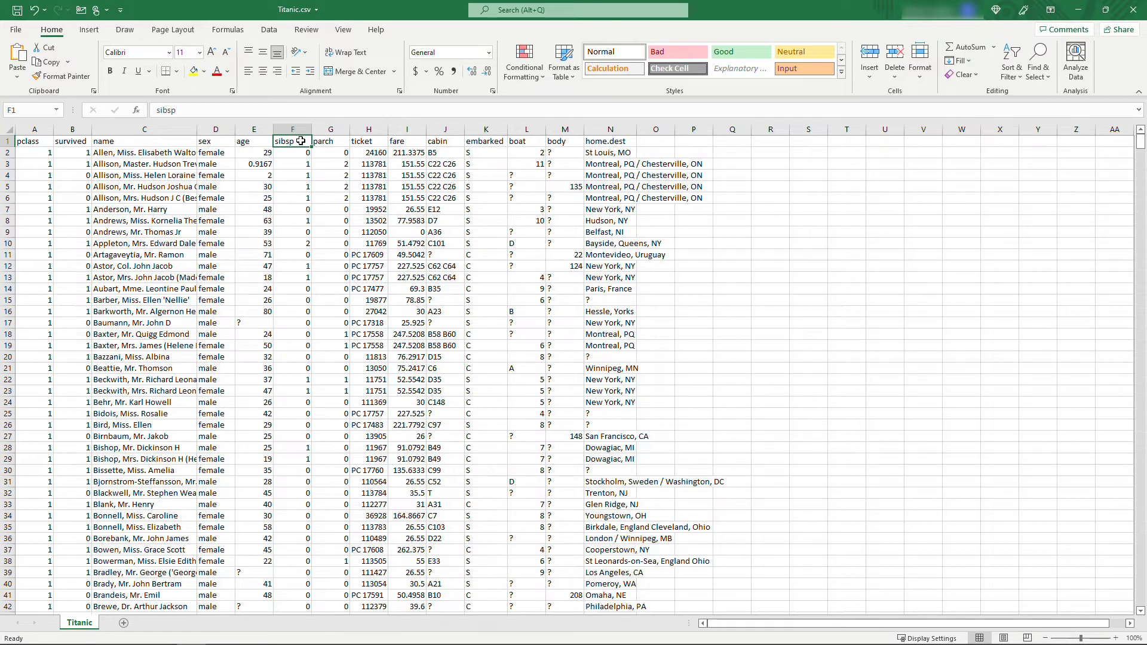
pyautogui.click(333, 141)
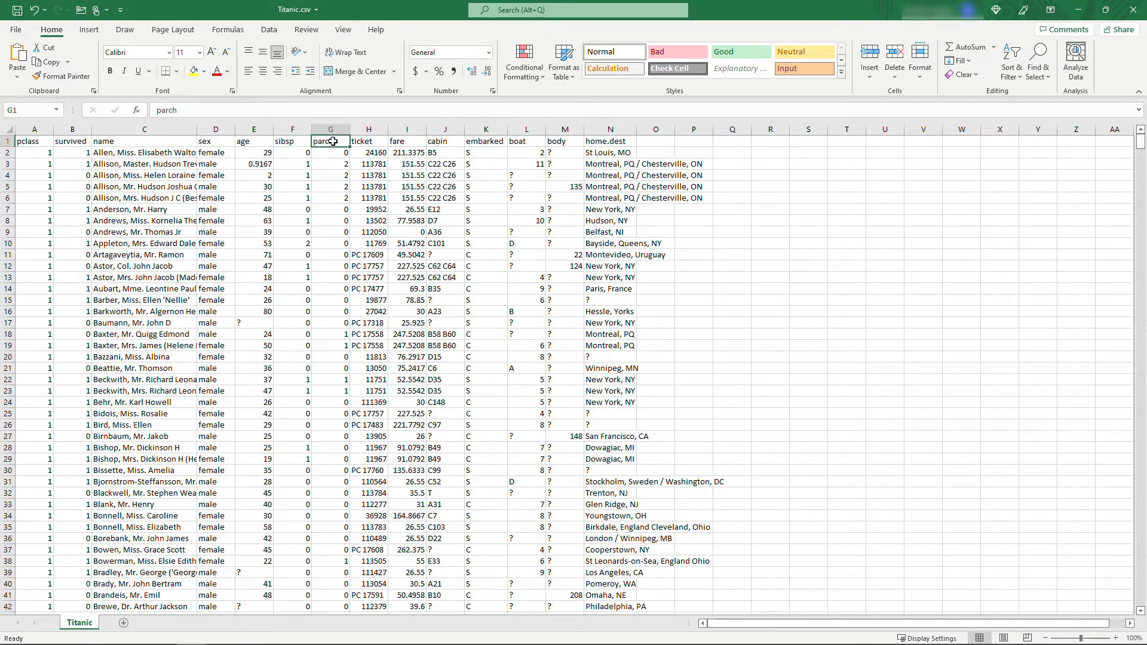
pyautogui.click(362, 141)
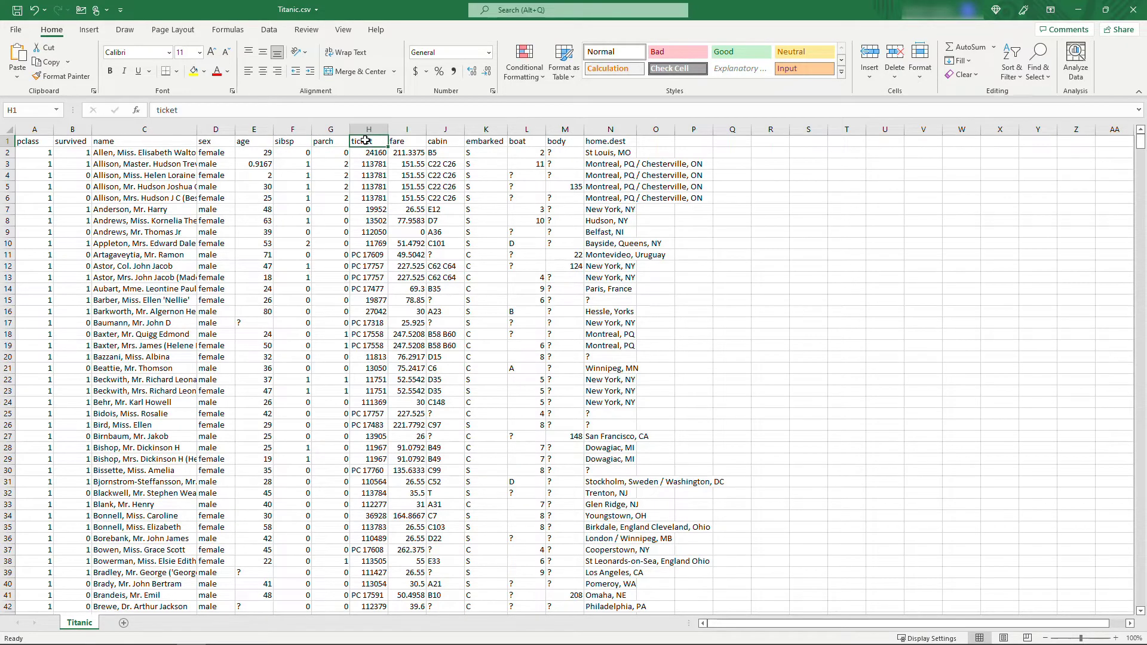
pyautogui.click(405, 141)
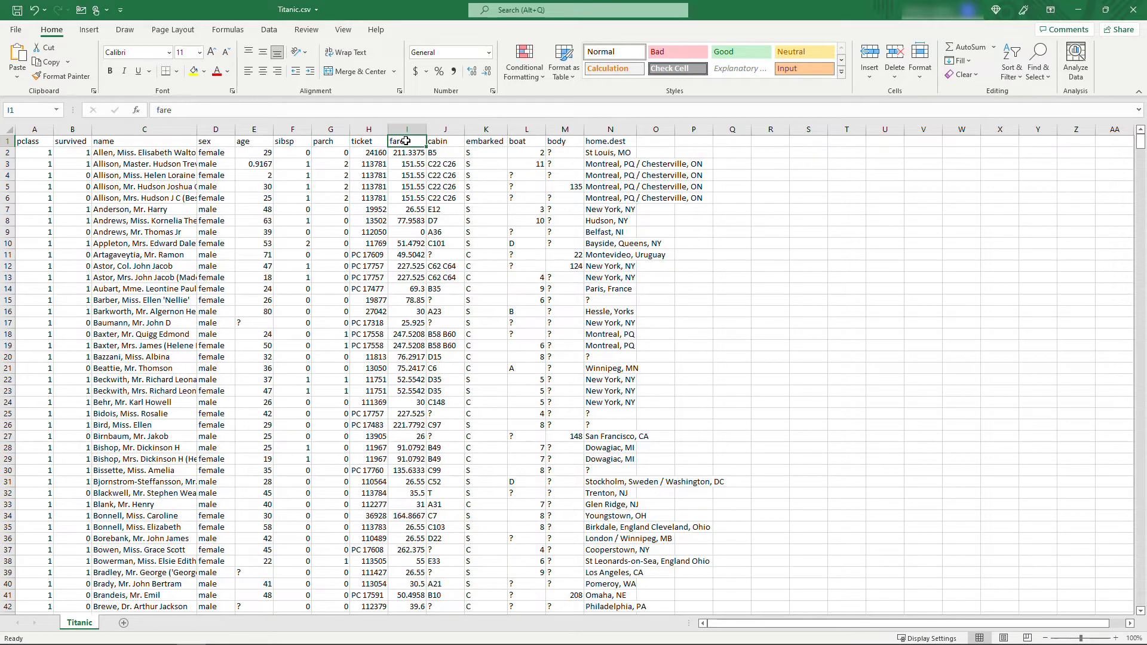
pyautogui.click(449, 142)
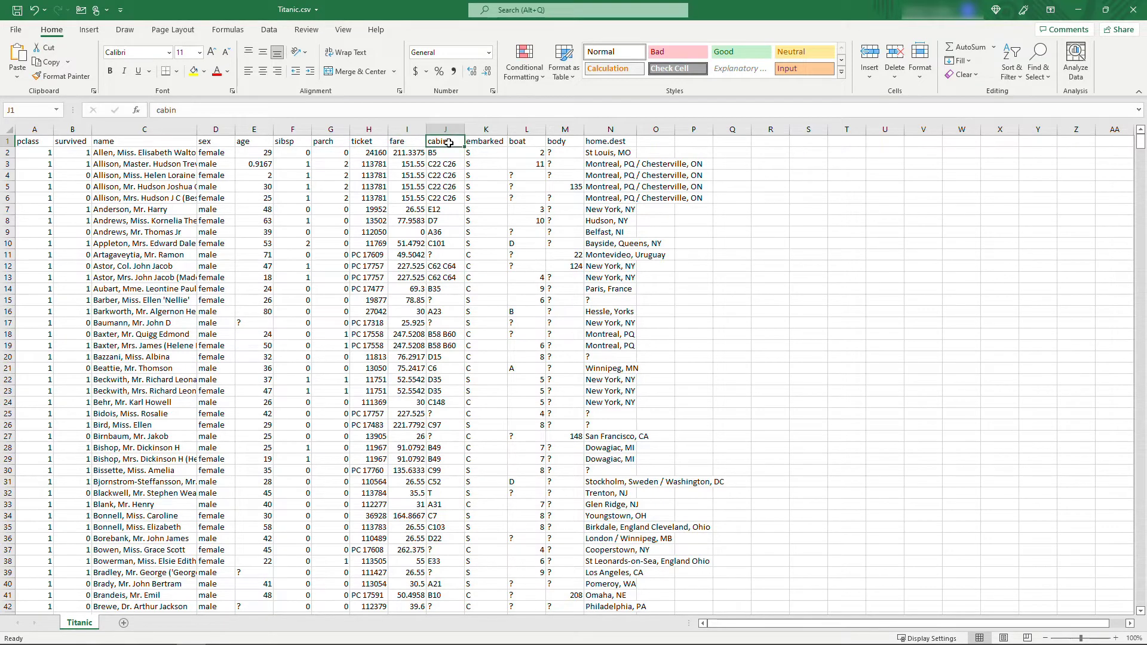
pyautogui.click(489, 141)
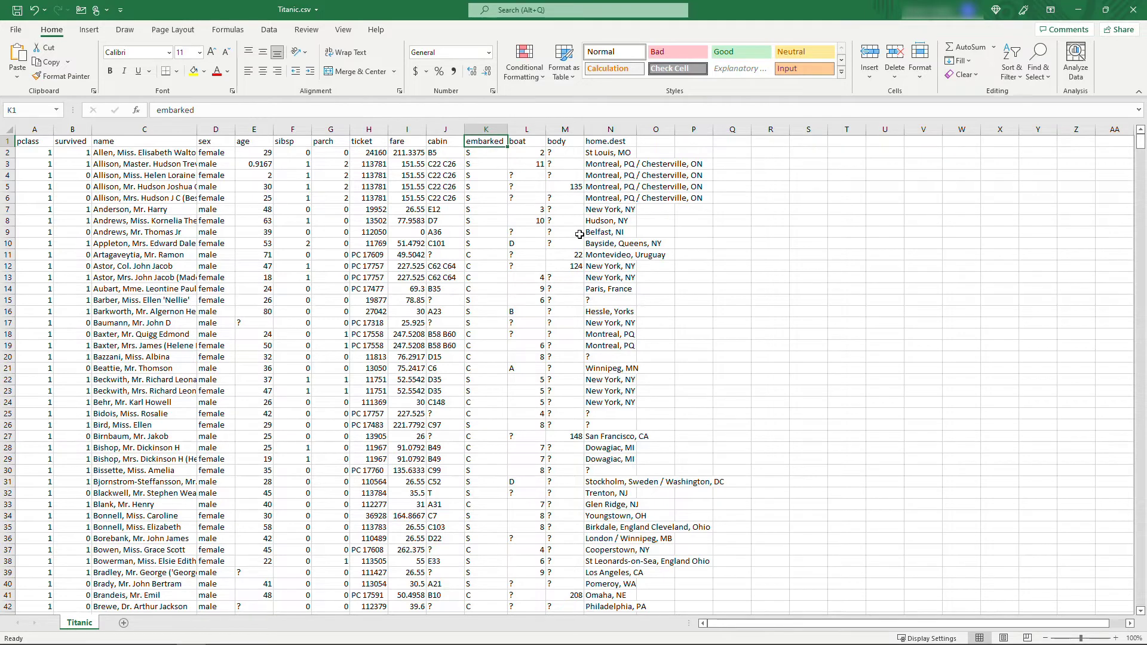
pyautogui.scroll(-2, 737, 327)
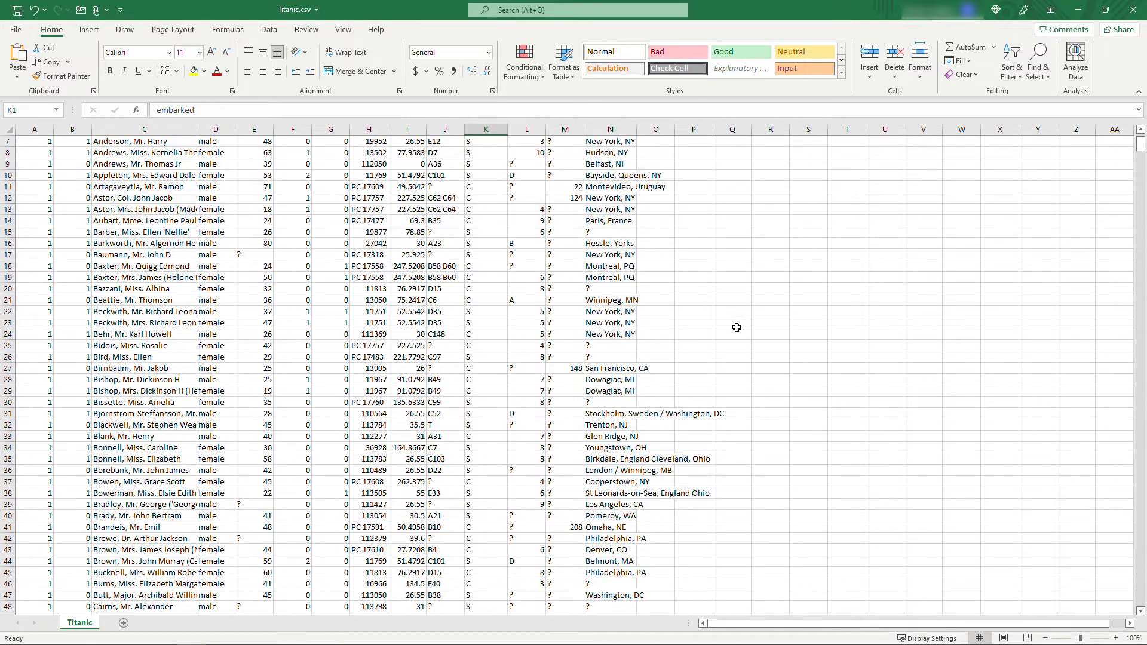
pyautogui.scroll(-1, 696, 318)
pyautogui.click(535, 220)
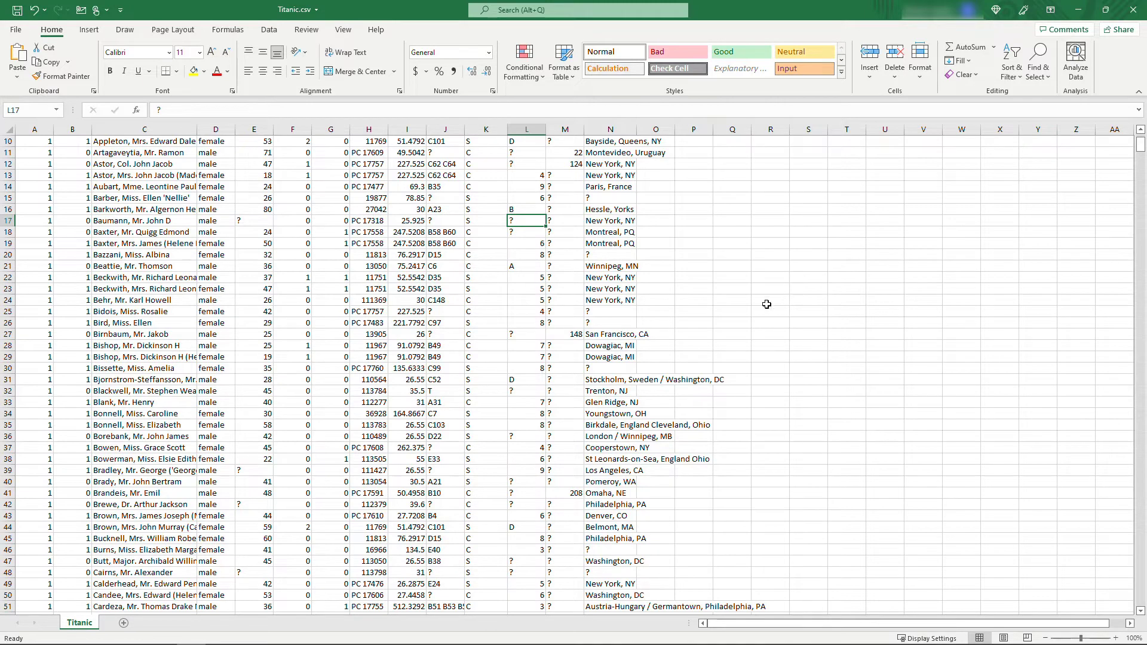
pyautogui.moveTo(367, 245); pyautogui.dragTo(367, 289)
pyautogui.scroll(-9, 774, 303)
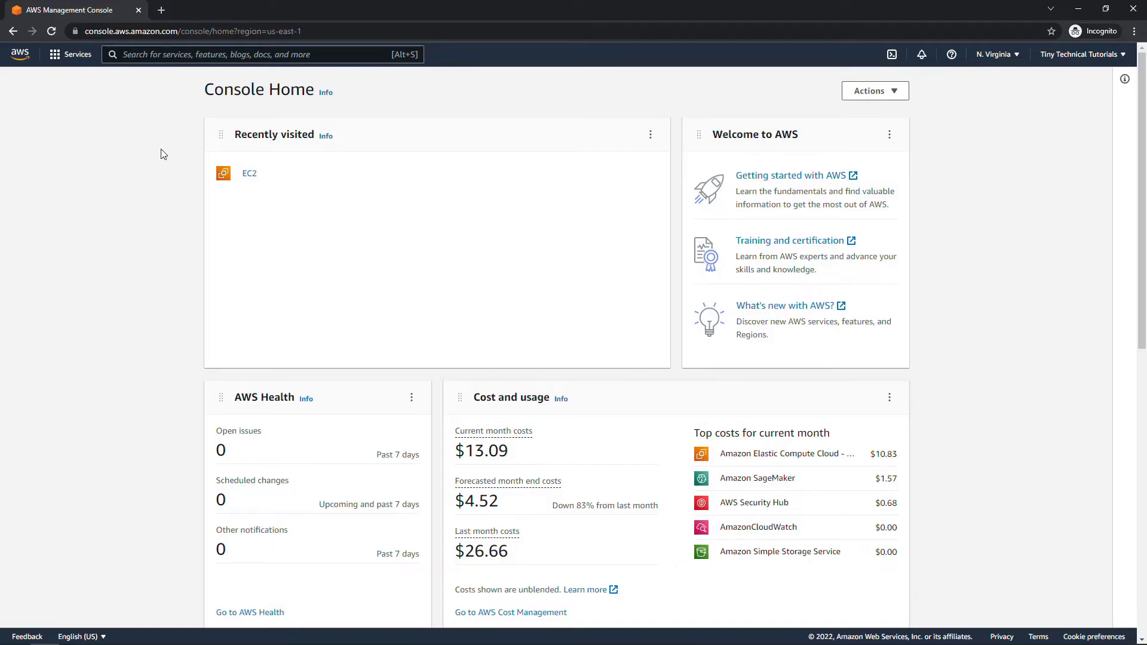
# - In the AWS Management Console, find the Amazon SageMaker service and launch Studio for the domain's default user
pyautogui.click(142, 55)
pyautogui.write('sagemak')
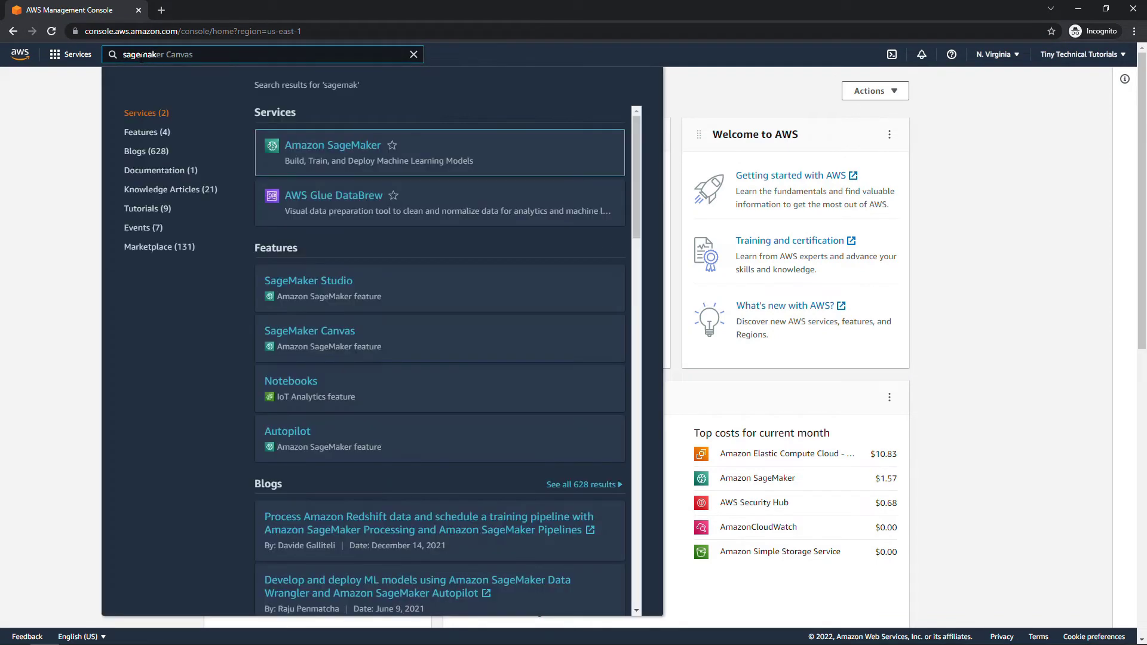
pyautogui.click(328, 147)
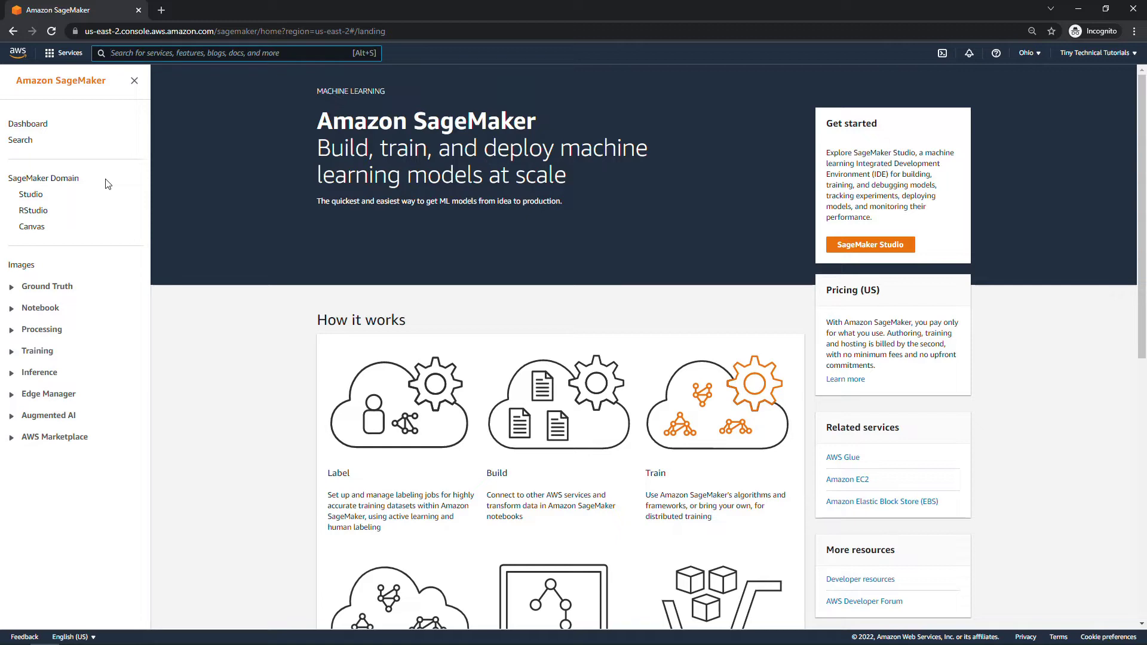
pyautogui.click(33, 195)
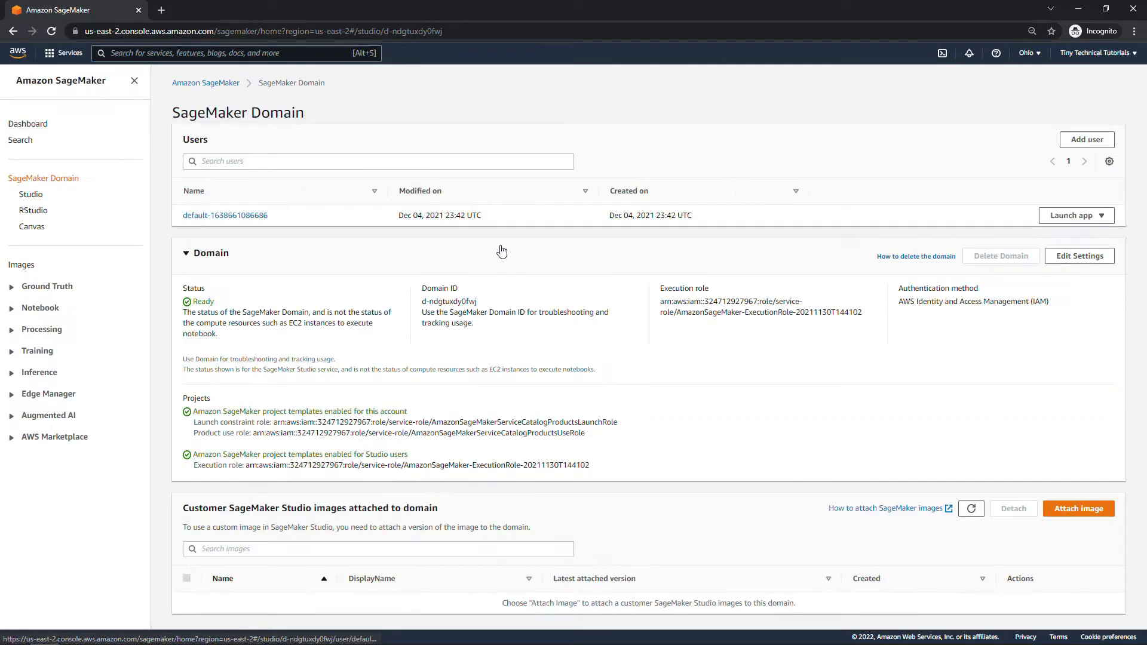
pyautogui.click(1074, 217)
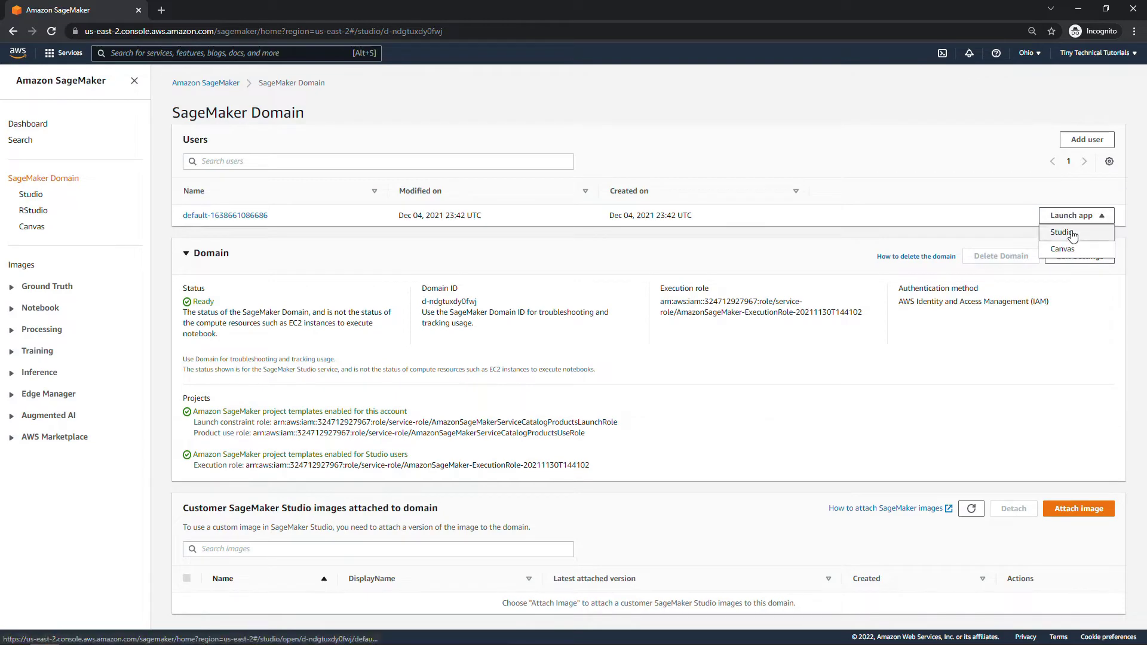
pyautogui.click(1072, 234)
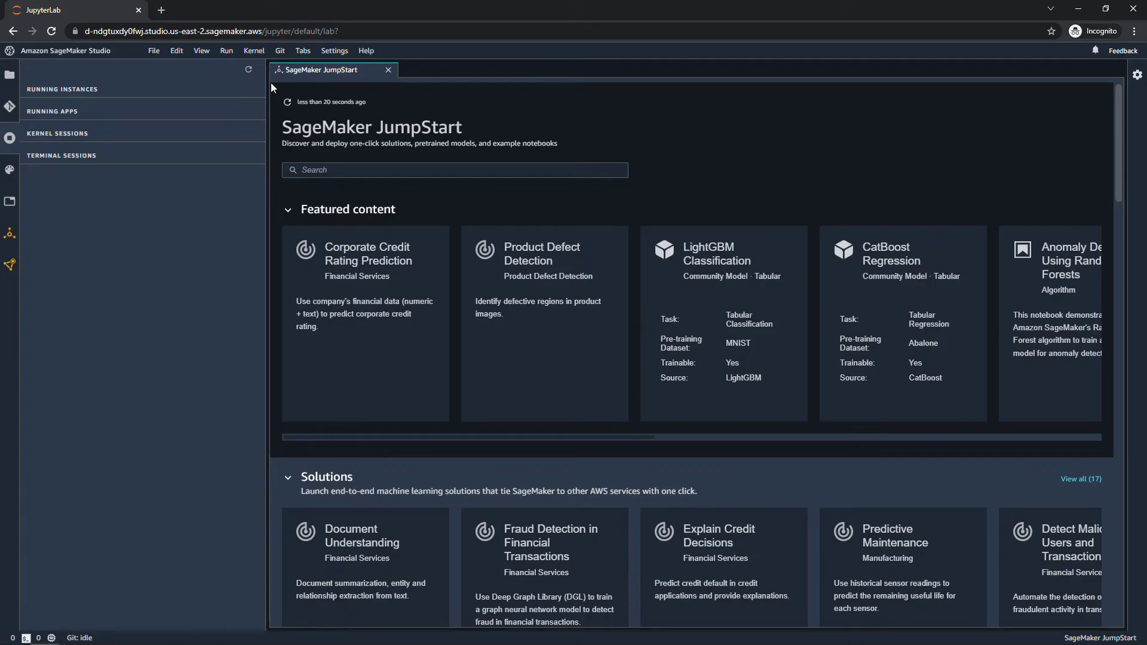
# - Create a new Data Wrangler flow in SageMaker Studio
pyautogui.click(154, 51)
pyautogui.moveTo(174, 66)
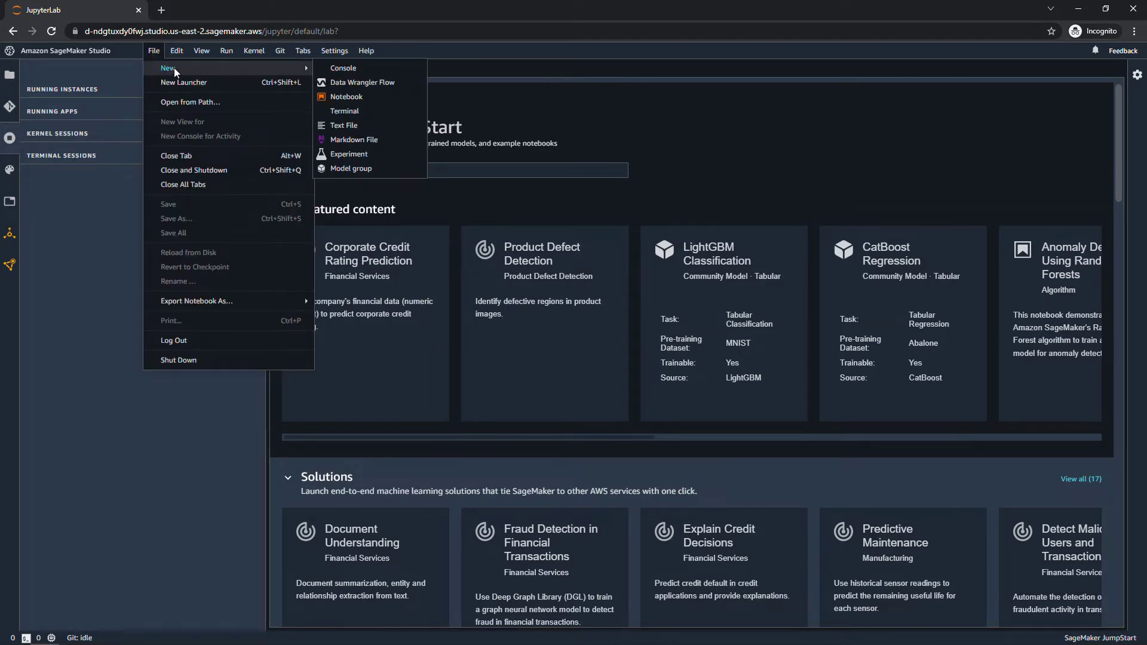
pyautogui.click(377, 82)
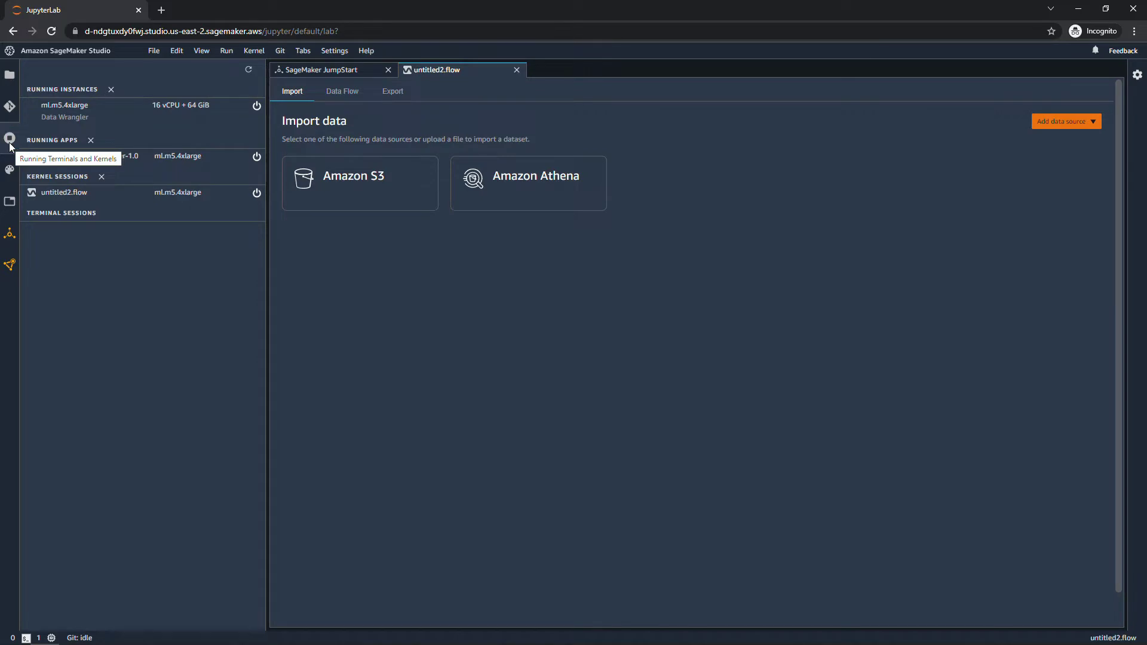
# - Rename the untitled Data Wrangler flow file as titanic, keeping the .flow extension
pyautogui.rightClick(430, 73)
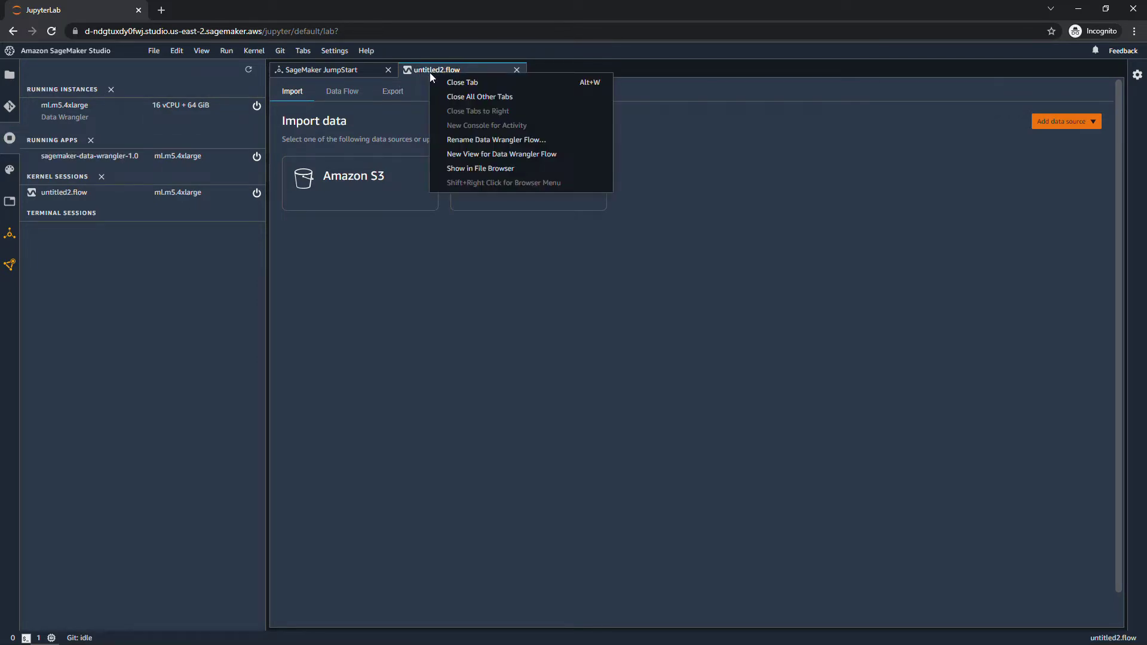
pyautogui.click(463, 139)
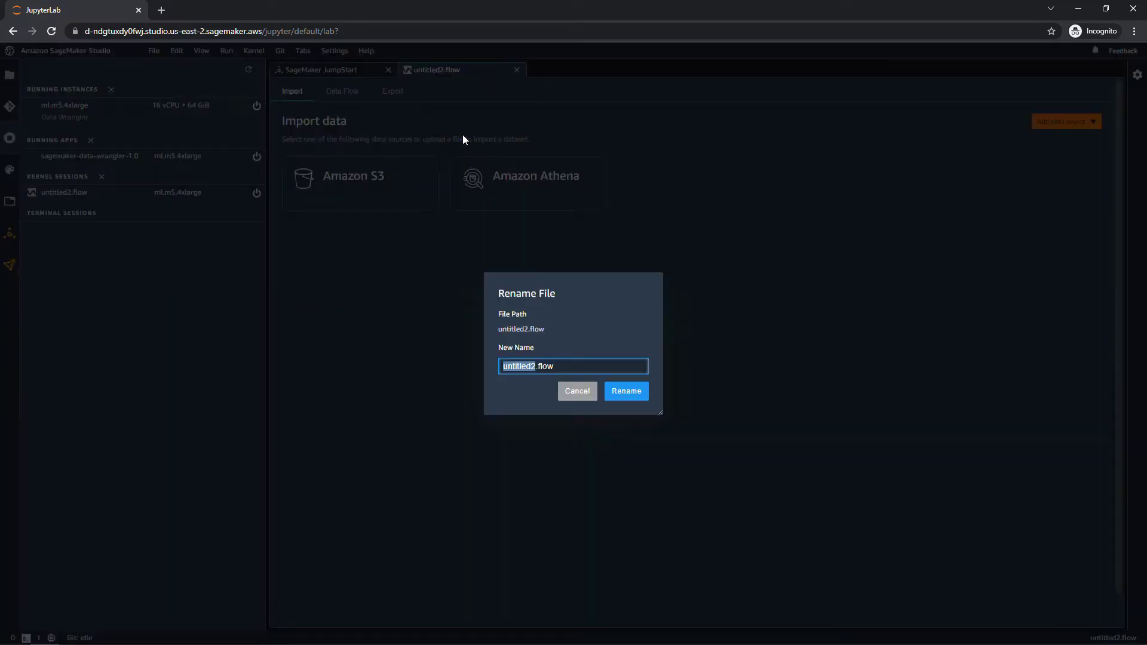
pyautogui.write('titanic')
pyautogui.click(636, 391)
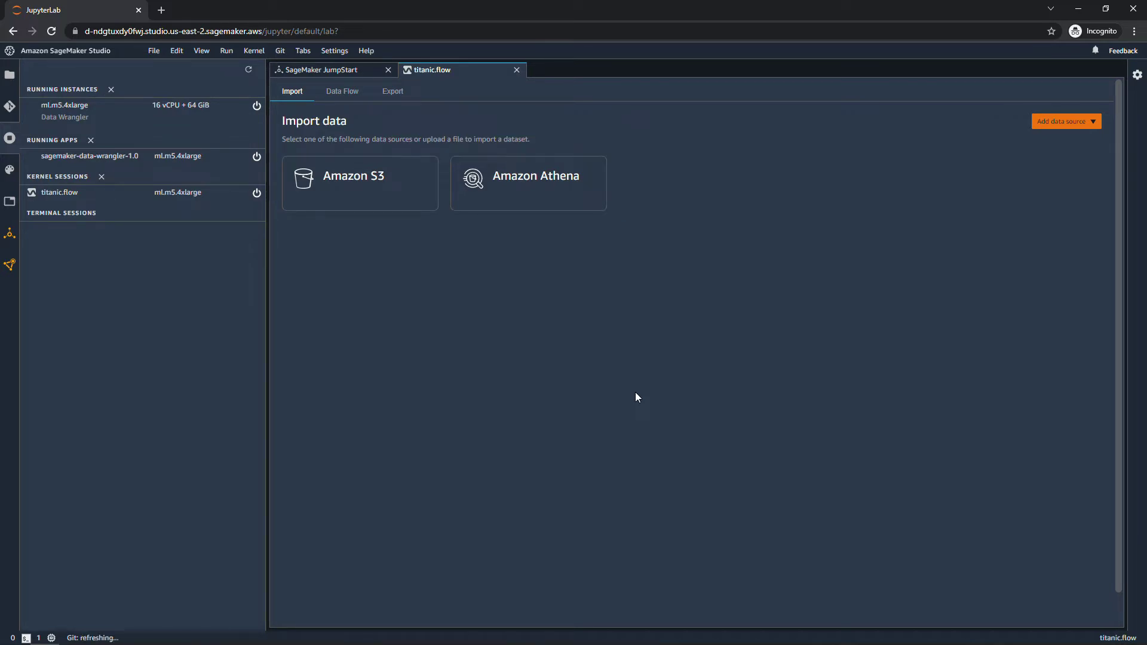
# - Open the AWS console home at console.aws.amazon.com/console/home in a new browser tab and go to the S3 service
pyautogui.click(162, 13)
pyautogui.write('console.aws.amazon.com/console/home')
pyautogui.press('Return')
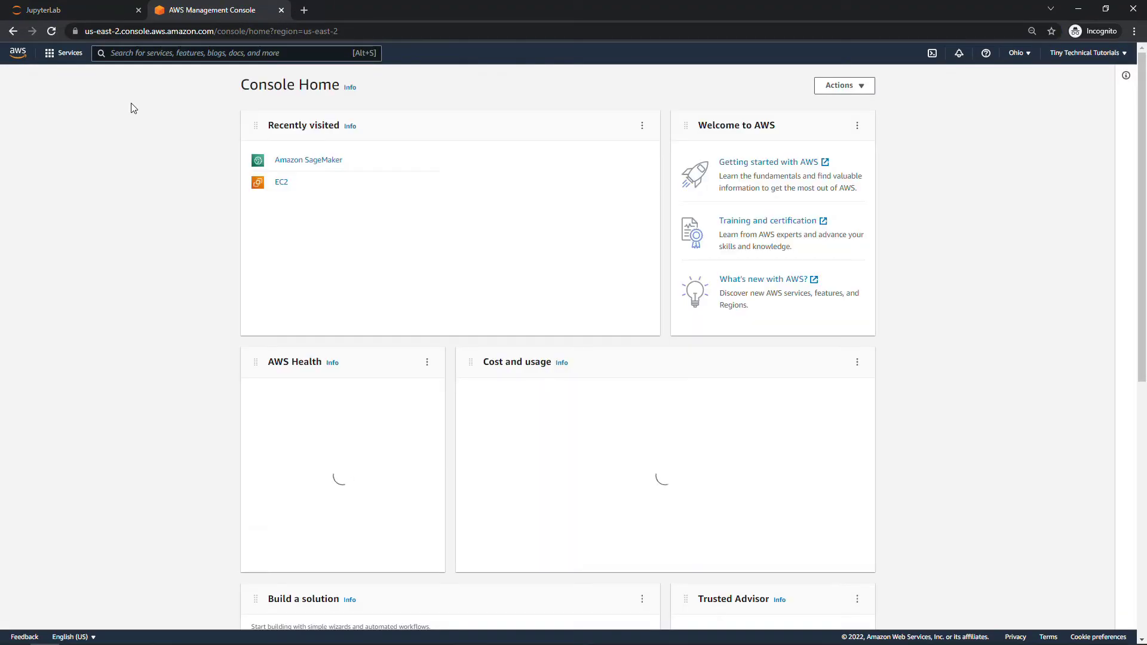
pyautogui.click(121, 54)
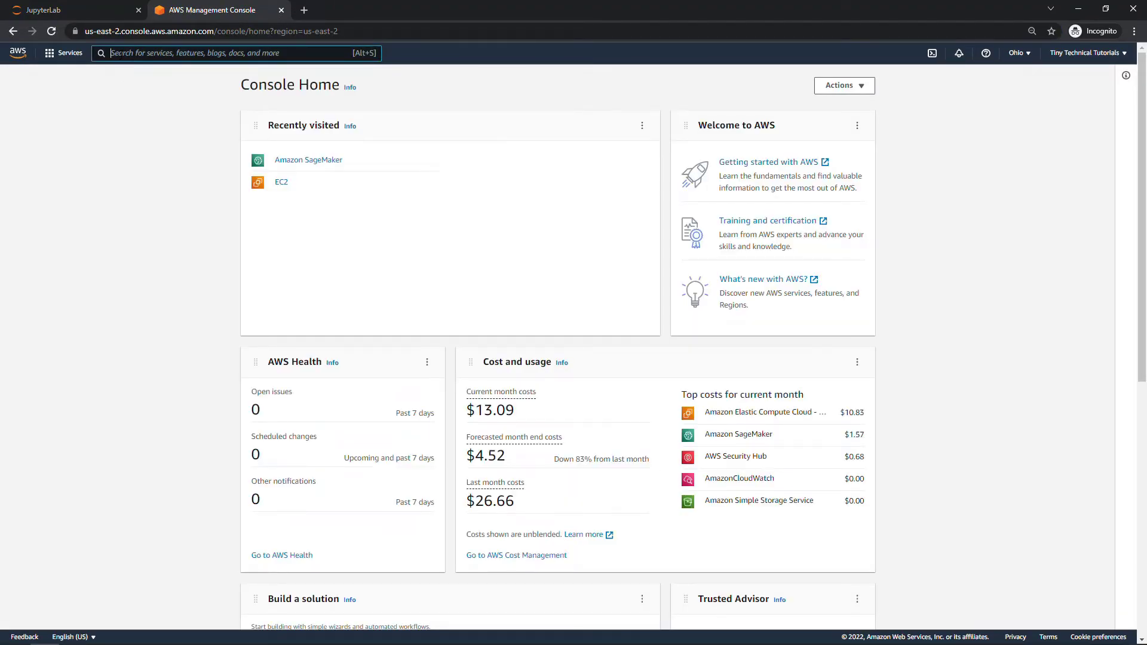
pyautogui.write('s3')
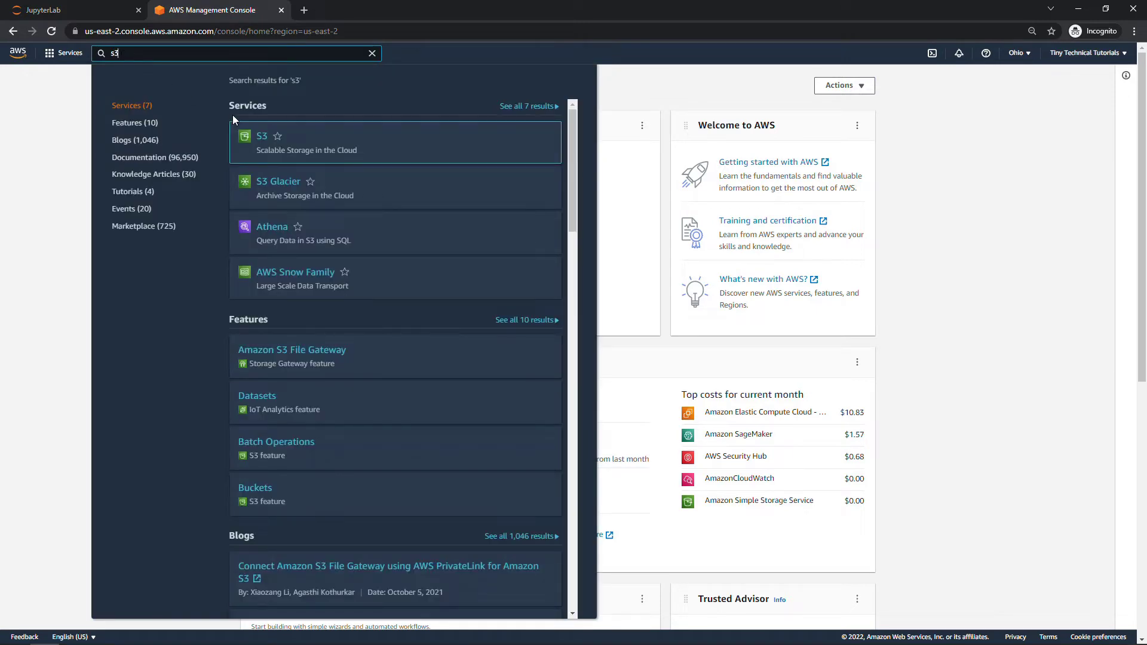
pyautogui.click(261, 136)
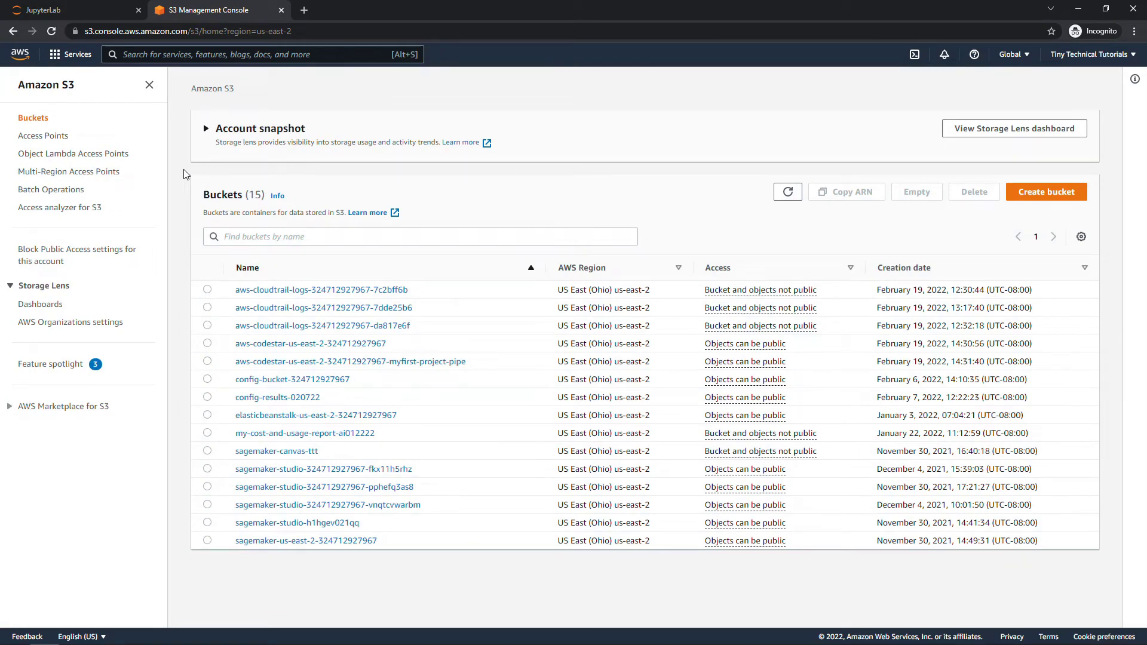
# - Create an S3 bucket named datawrangler-titanic-031322 in US East (Ohio) us-east-2 with the default settings
pyautogui.click(1030, 194)
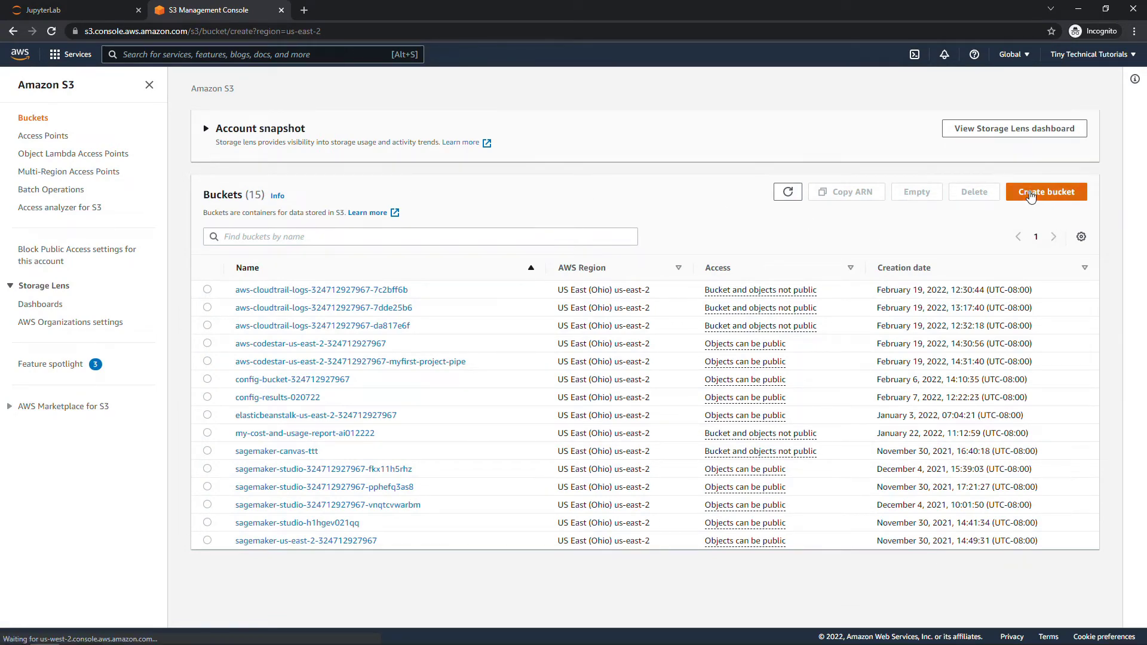
pyautogui.click(98, 235)
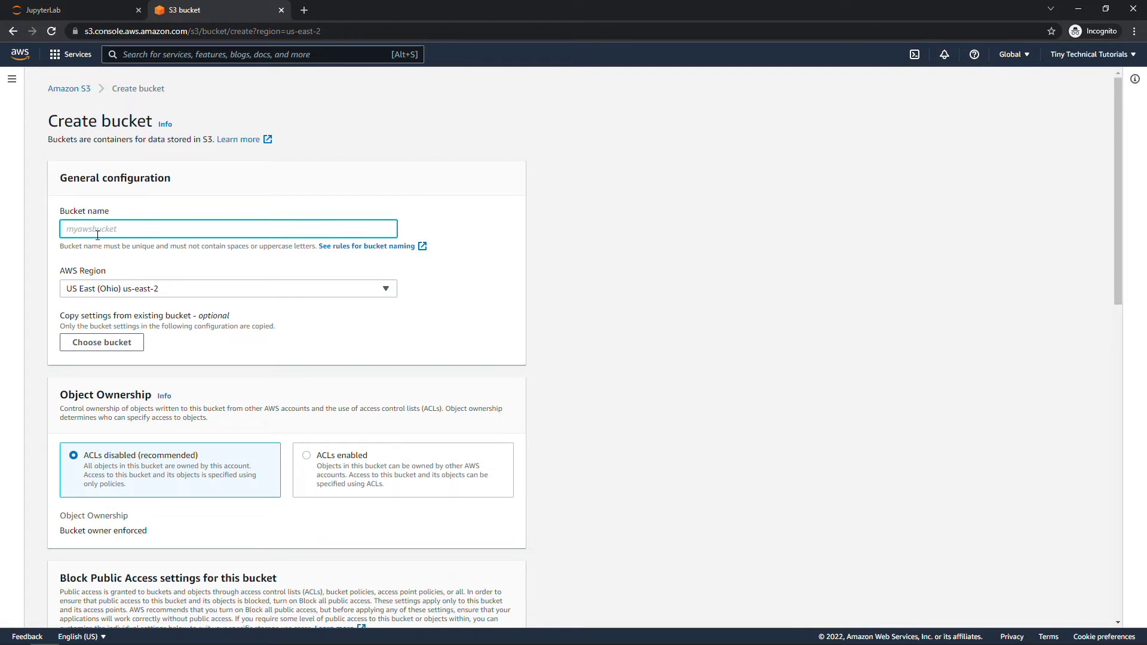
pyautogui.write('datawrangler-titanic-')
pyautogui.write('031322')
pyautogui.scroll(-13, 79, 280)
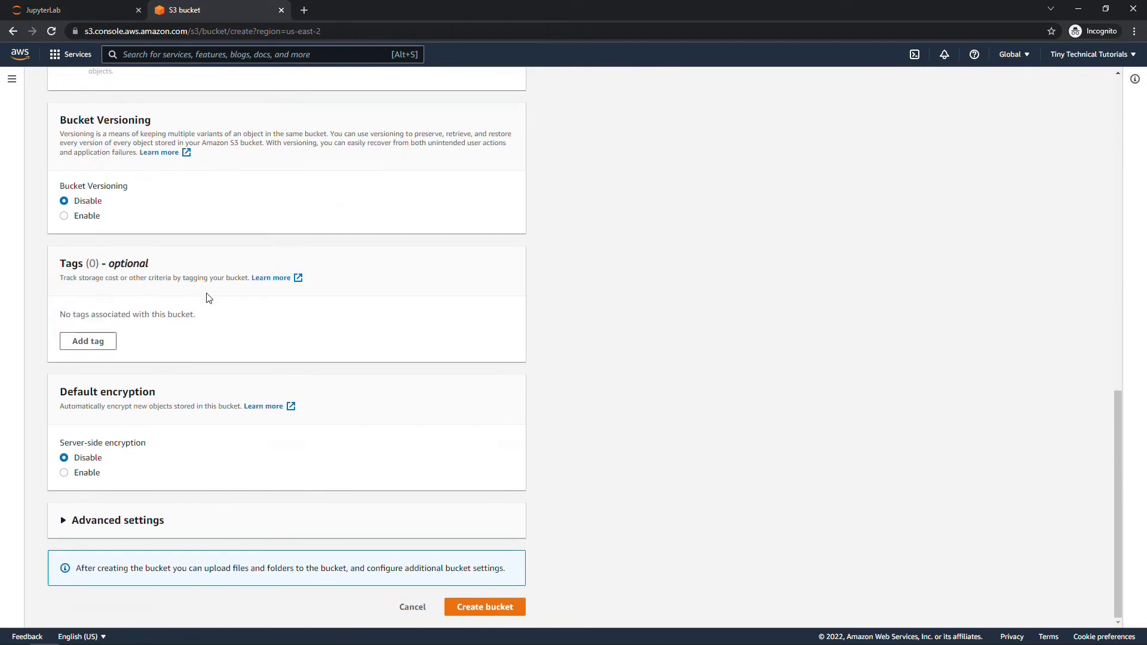
pyautogui.click(495, 607)
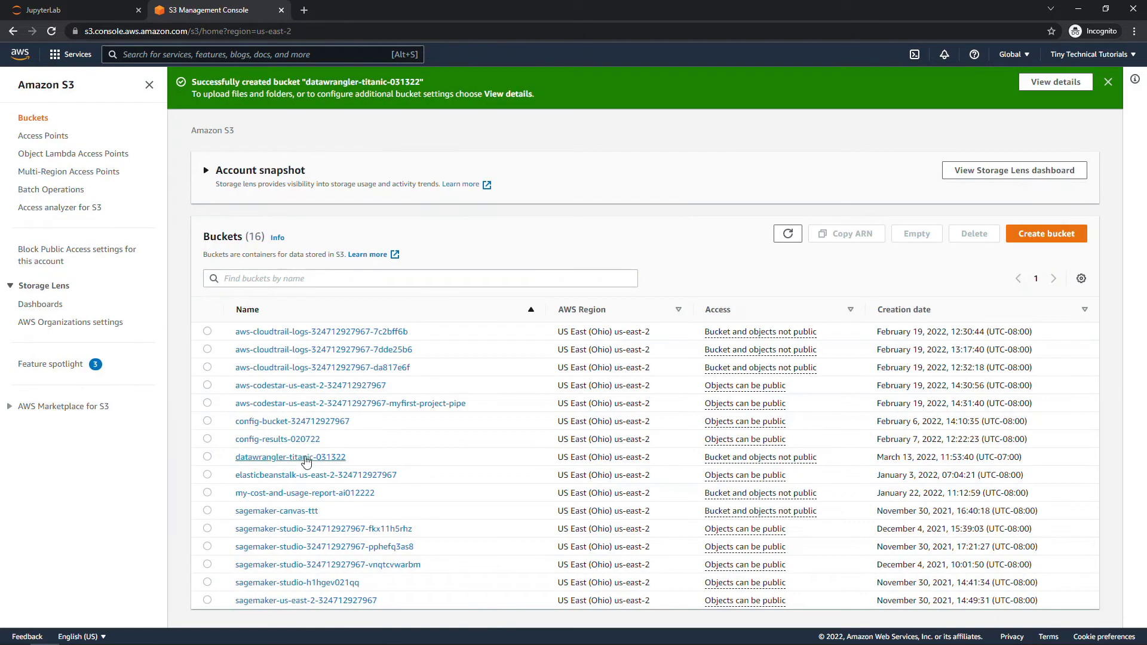
# - Upload the local Titanic.csv file to the datawrangler-titanic-031322 bucket
pyautogui.click(307, 462)
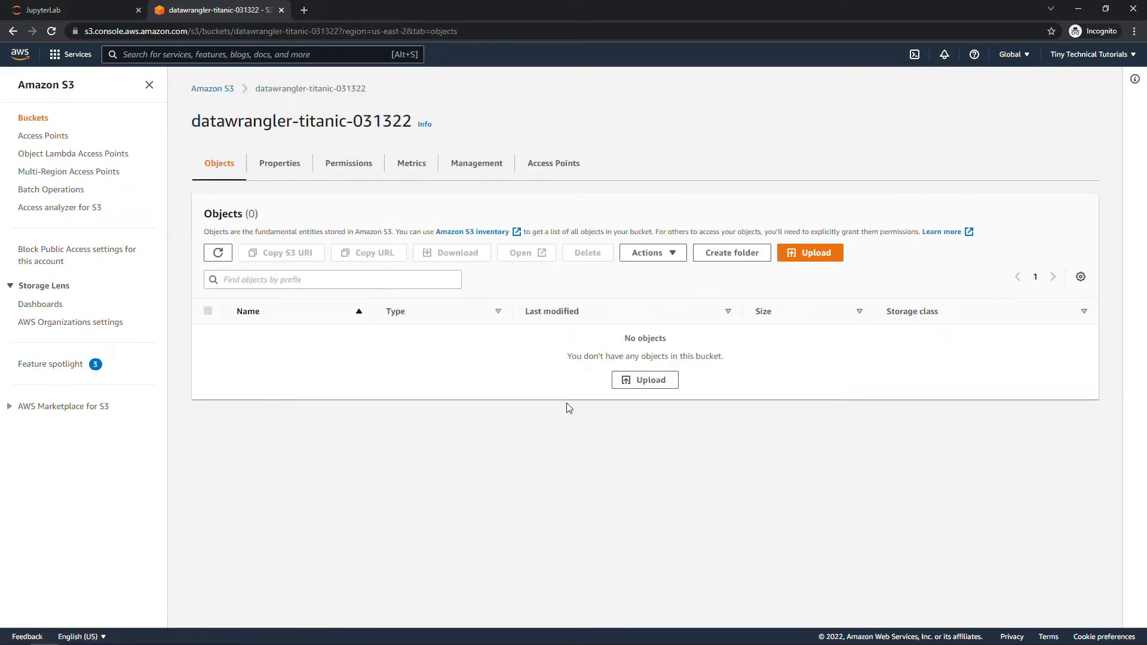
pyautogui.click(648, 382)
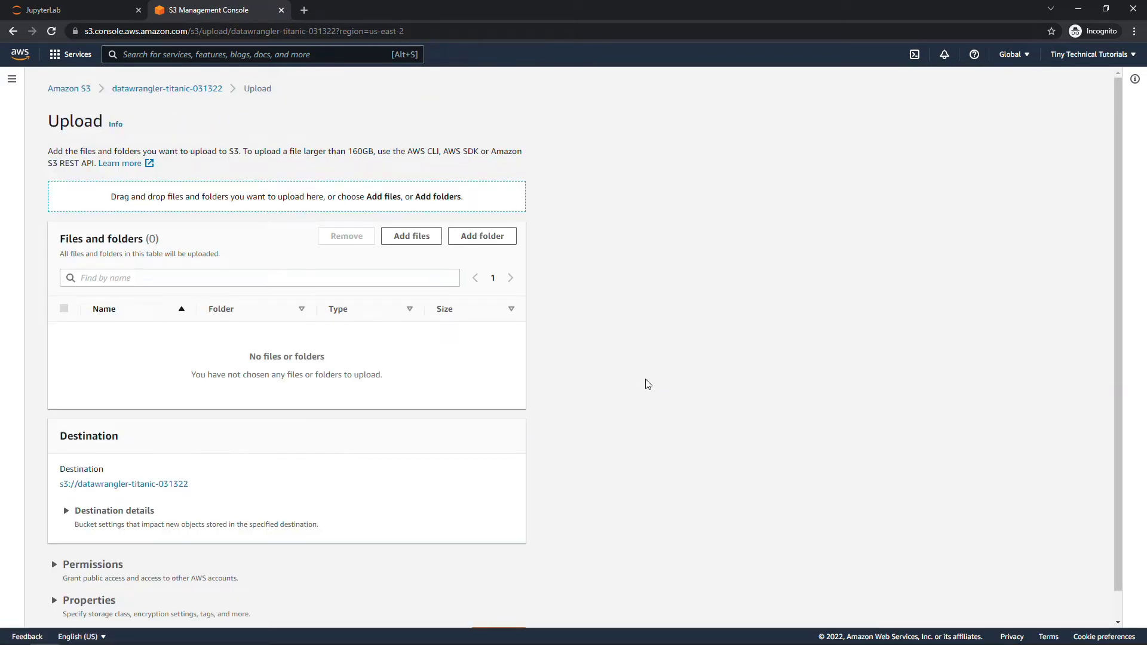
pyautogui.hotkey('alt', 'Tab')
pyautogui.moveTo(614, 335); pyautogui.dragTo(257, 385)
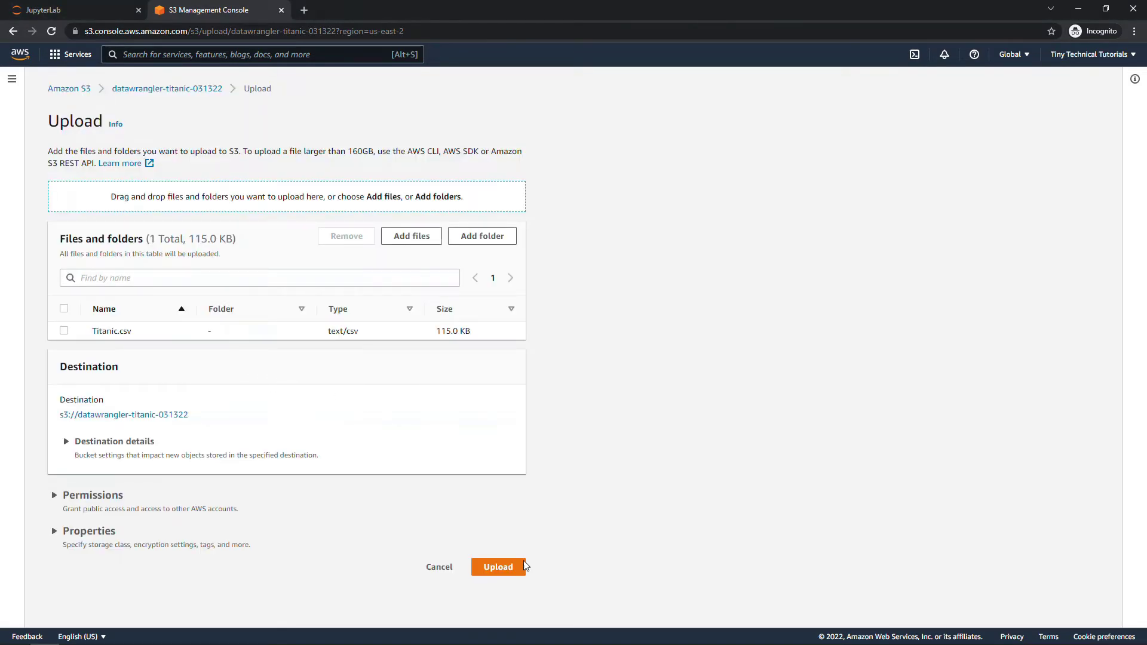
pyautogui.click(499, 567)
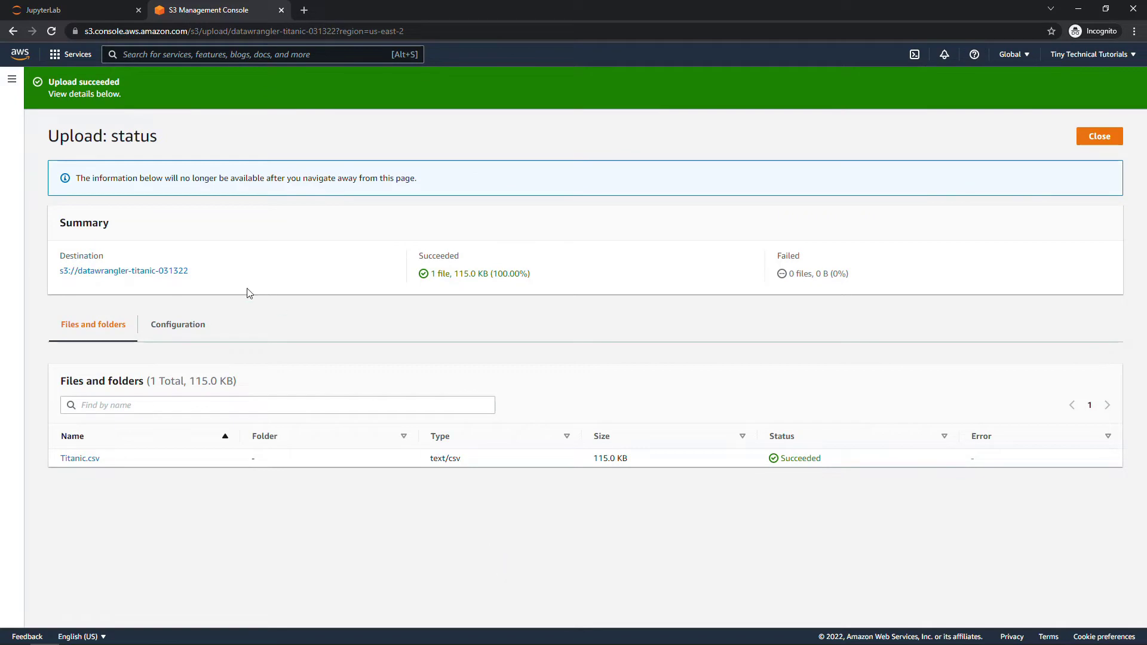
# - Switch to SageMaker Studio and import Titanic.csv from the datawrangler-titanic-031322 S3 bucket into titanic.flow as csv with the first row as header
pyautogui.click(43, 11)
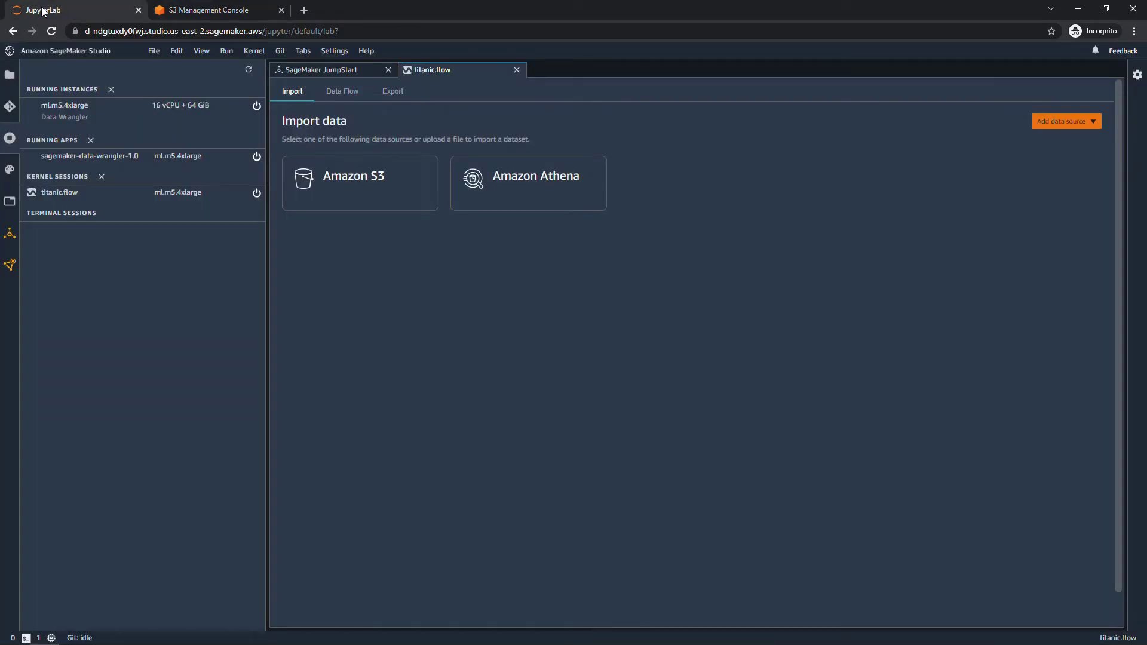
pyautogui.click(353, 178)
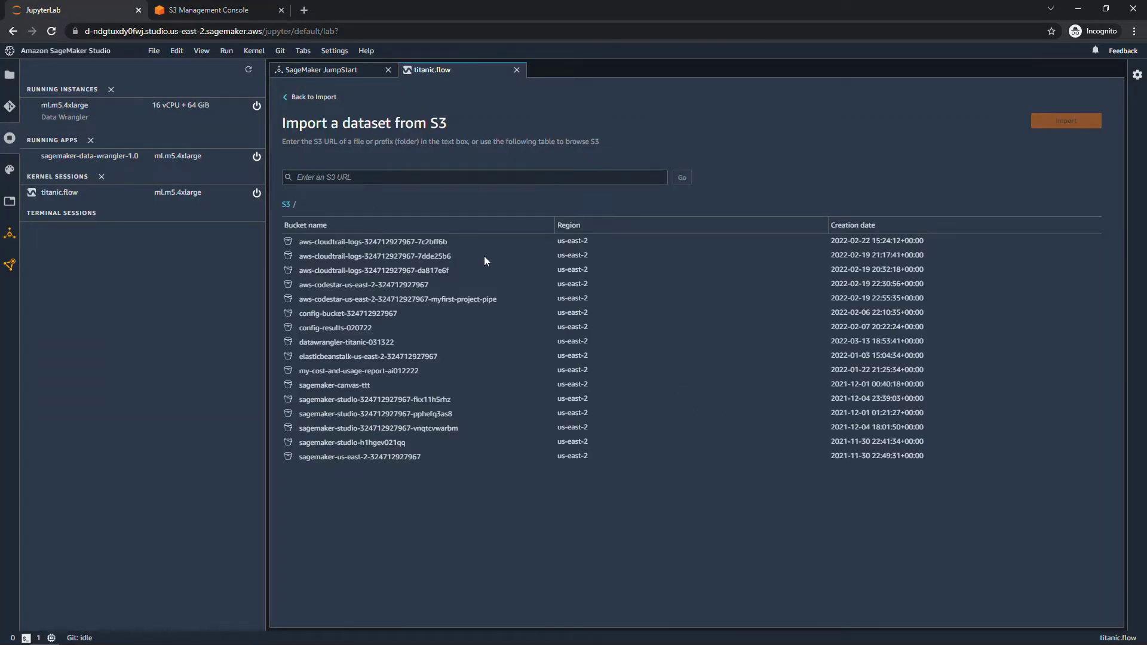
pyautogui.click(353, 344)
pyautogui.click(385, 249)
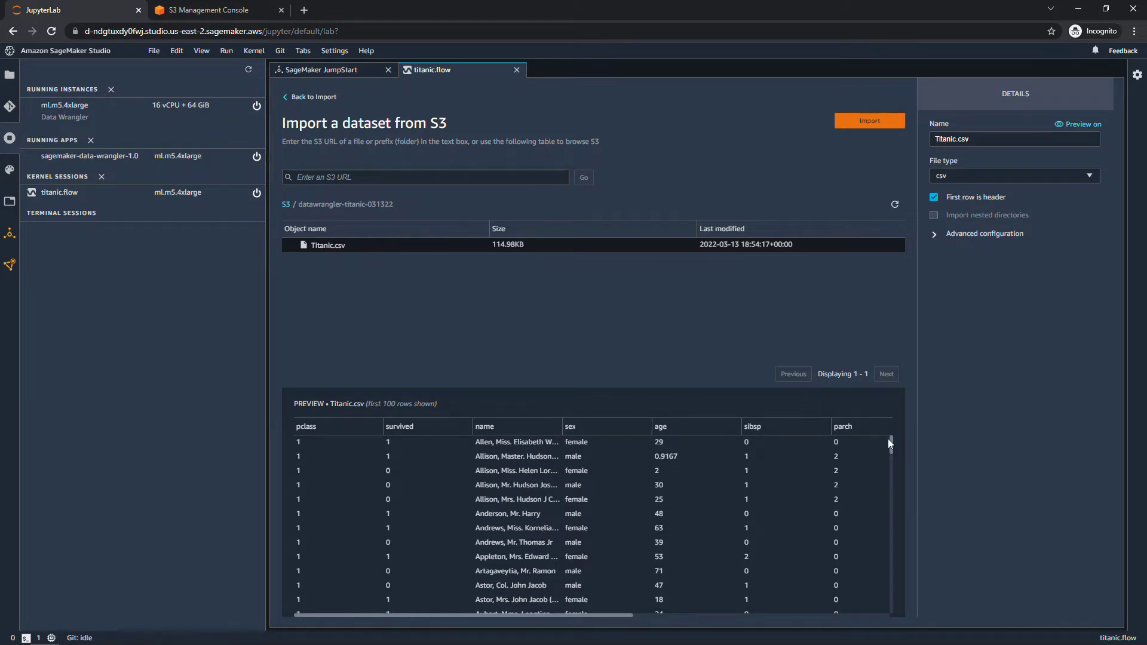
pyautogui.scroll(-5, 892, 441)
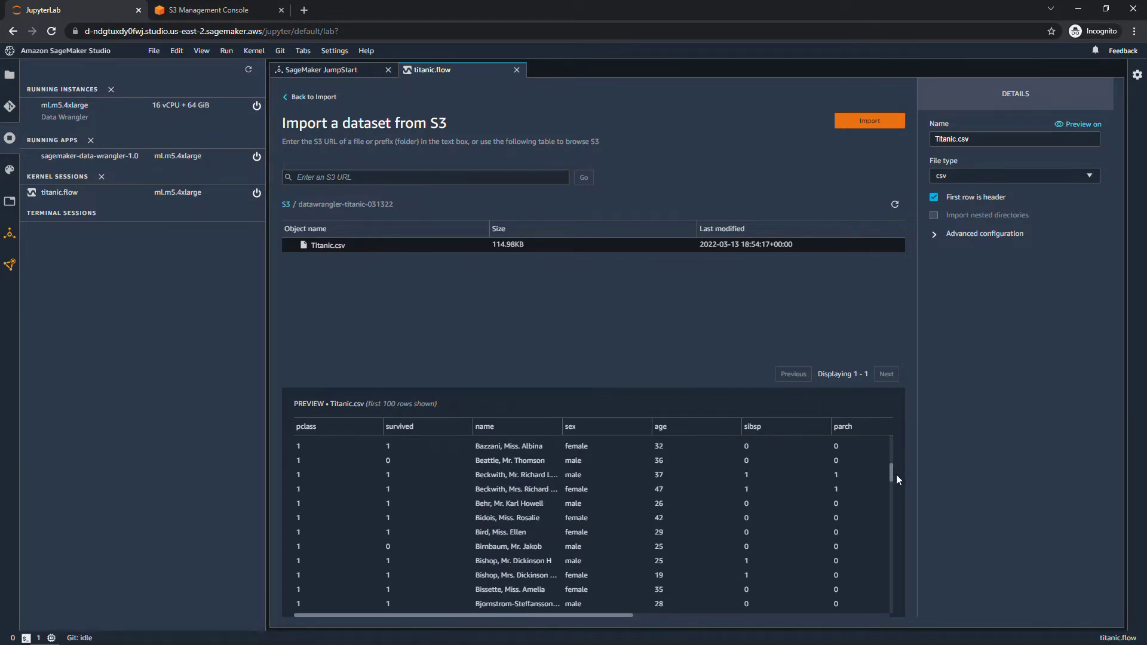
pyautogui.scroll(3, 893, 444)
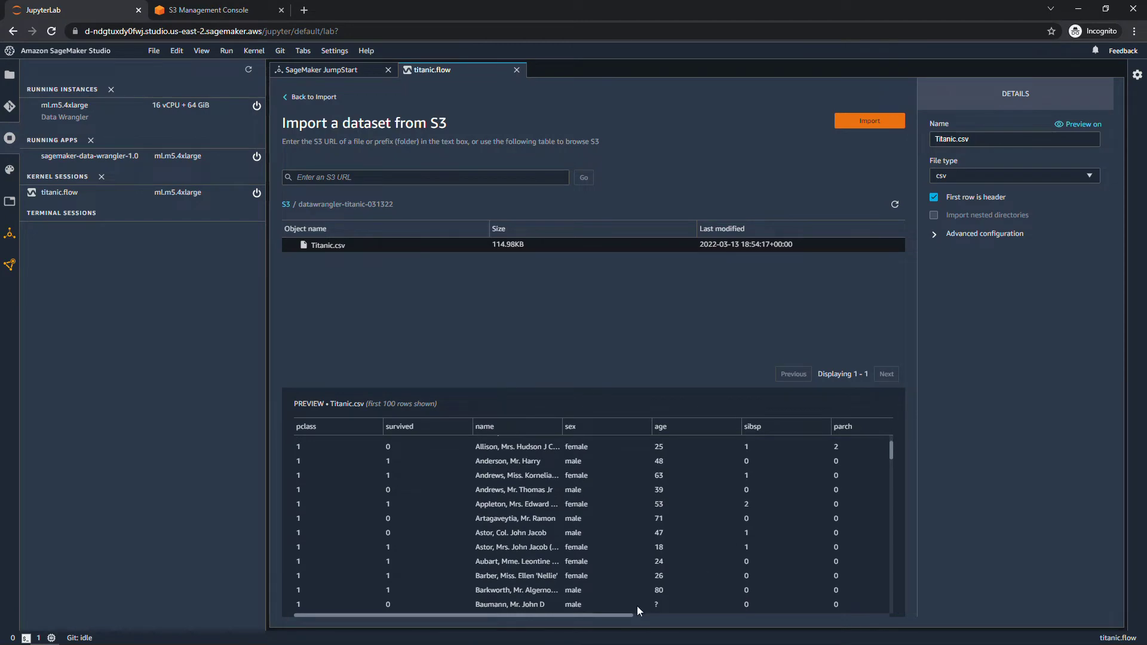
pyautogui.moveTo(619, 615)
pyautogui.mouseDown()
pyautogui.moveTo(898, 614)
pyautogui.moveTo(600, 625)
pyautogui.mouseUp()
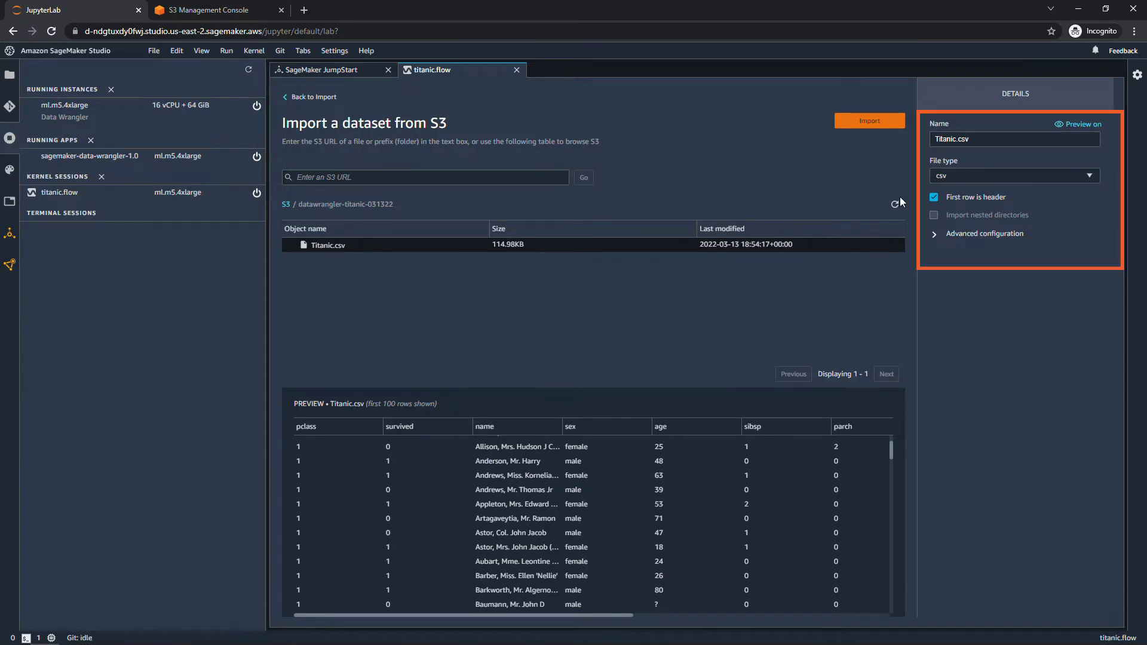
pyautogui.click(996, 177)
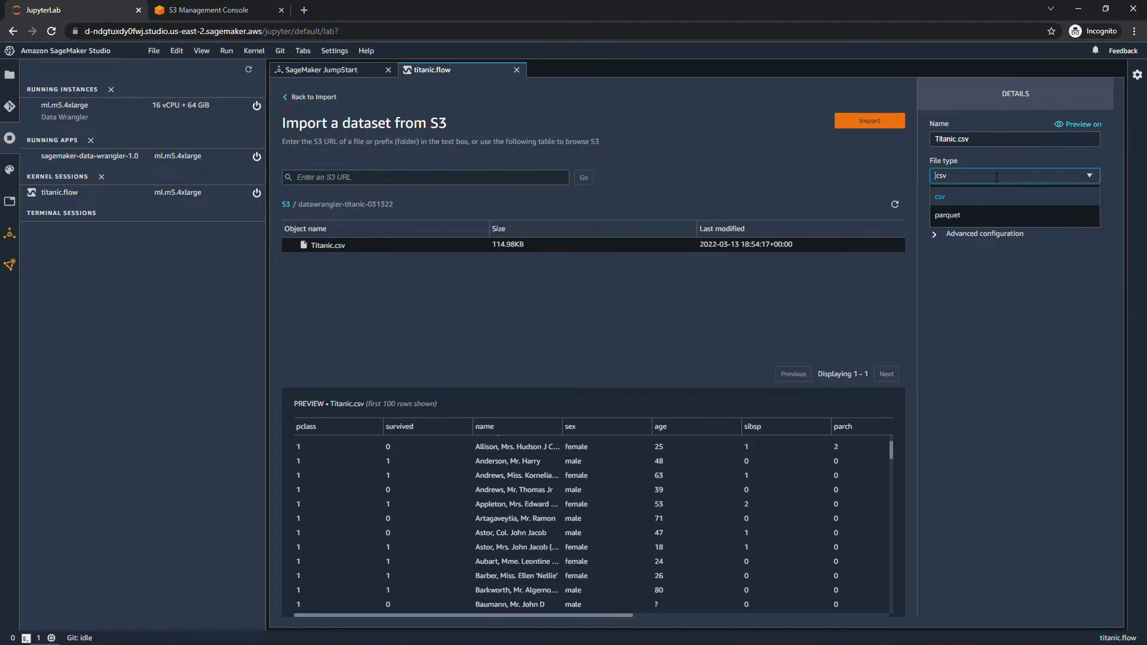
pyautogui.click(993, 157)
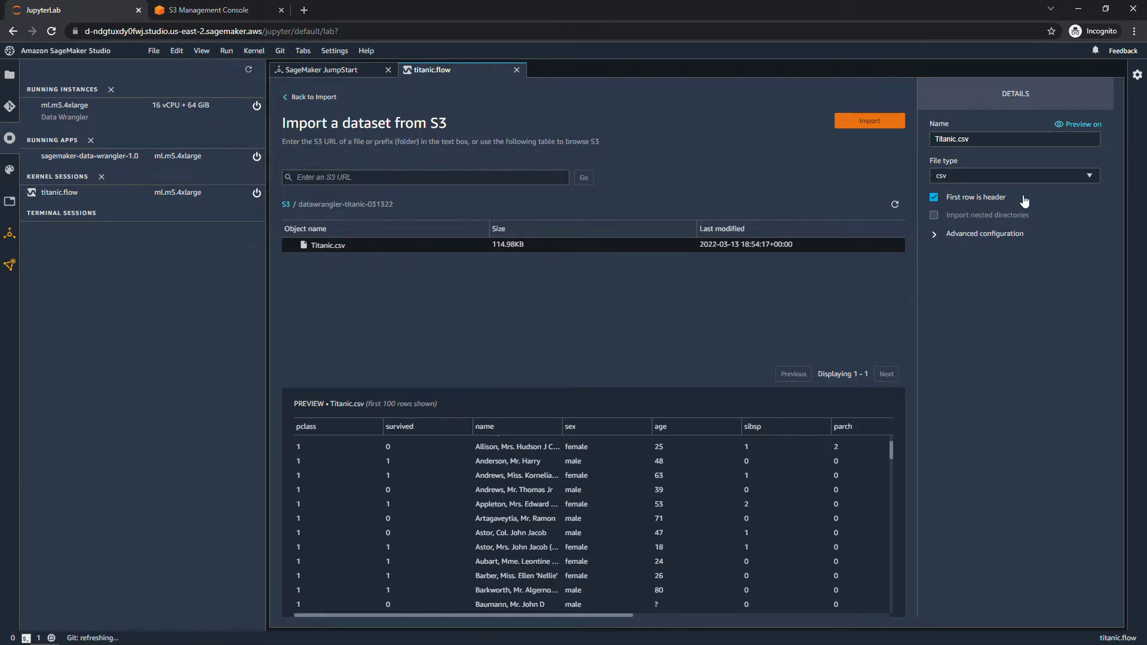
pyautogui.click(849, 131)
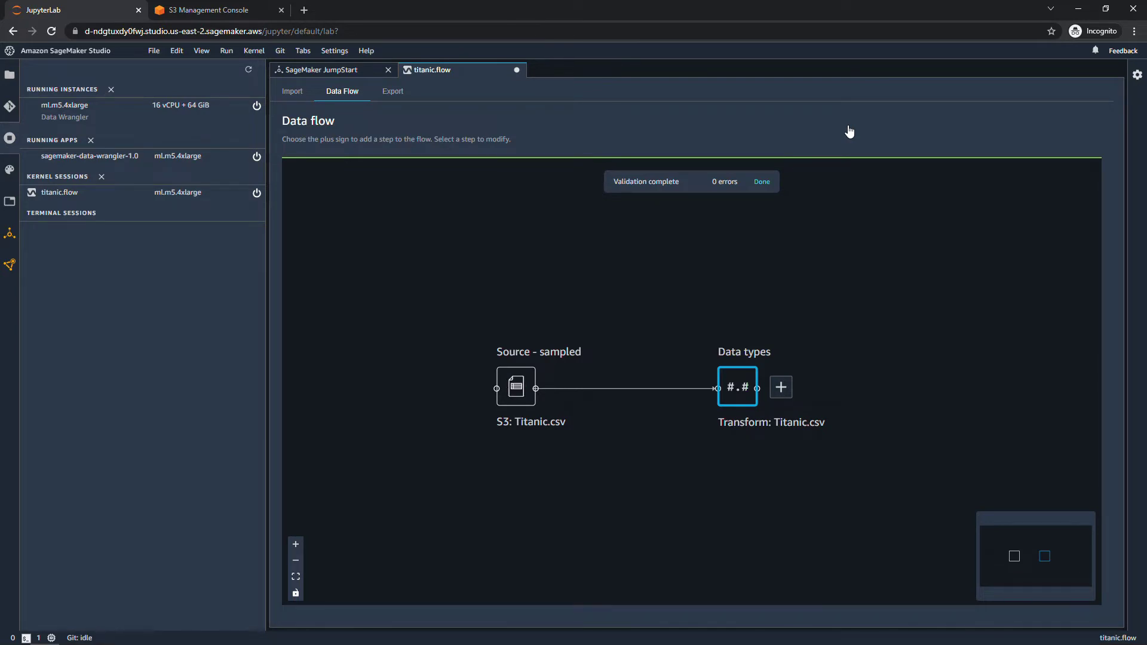
# - Examine the column data types of the Titanic.csv transform and the available type options, and return to the data flow
pyautogui.click(781, 387)
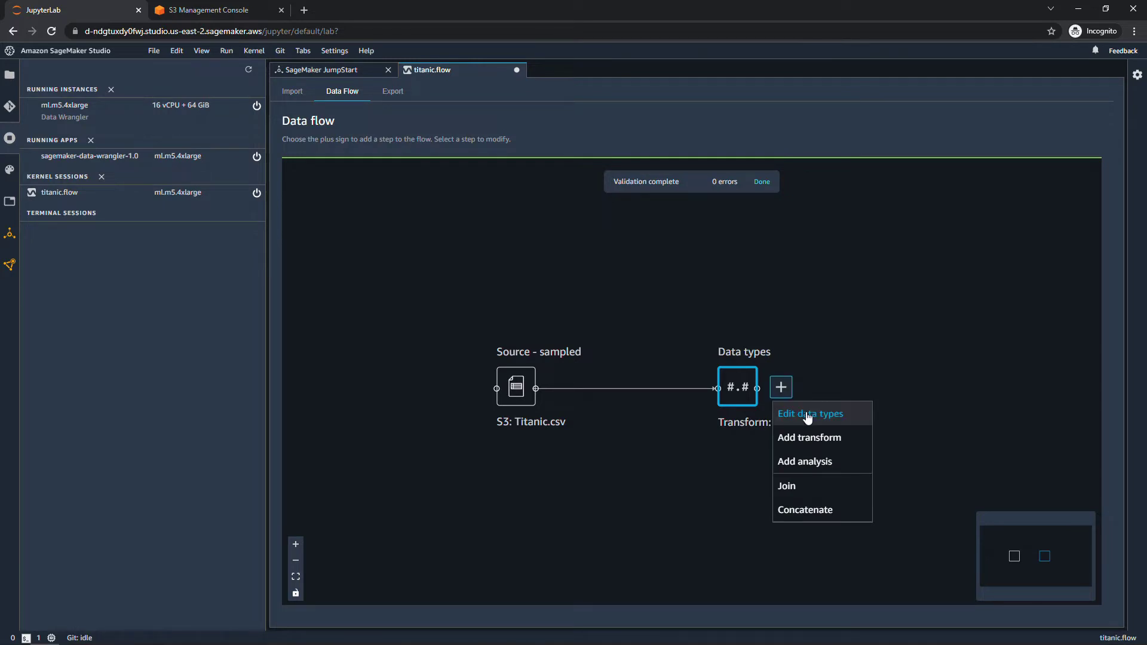
pyautogui.click(808, 415)
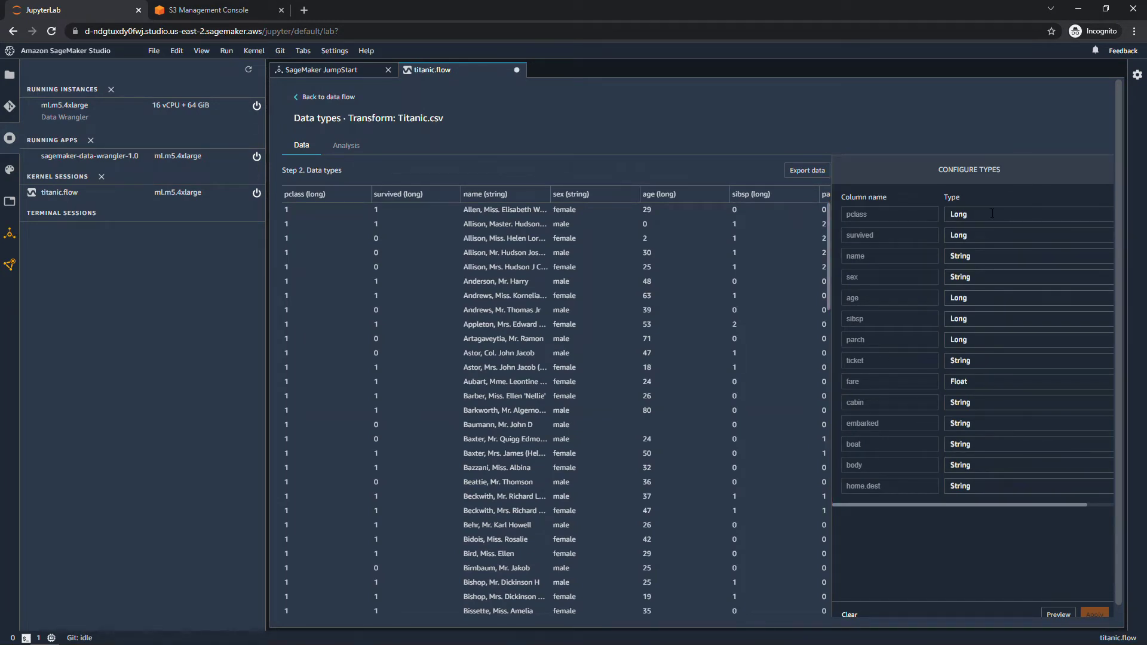
pyautogui.click(992, 214)
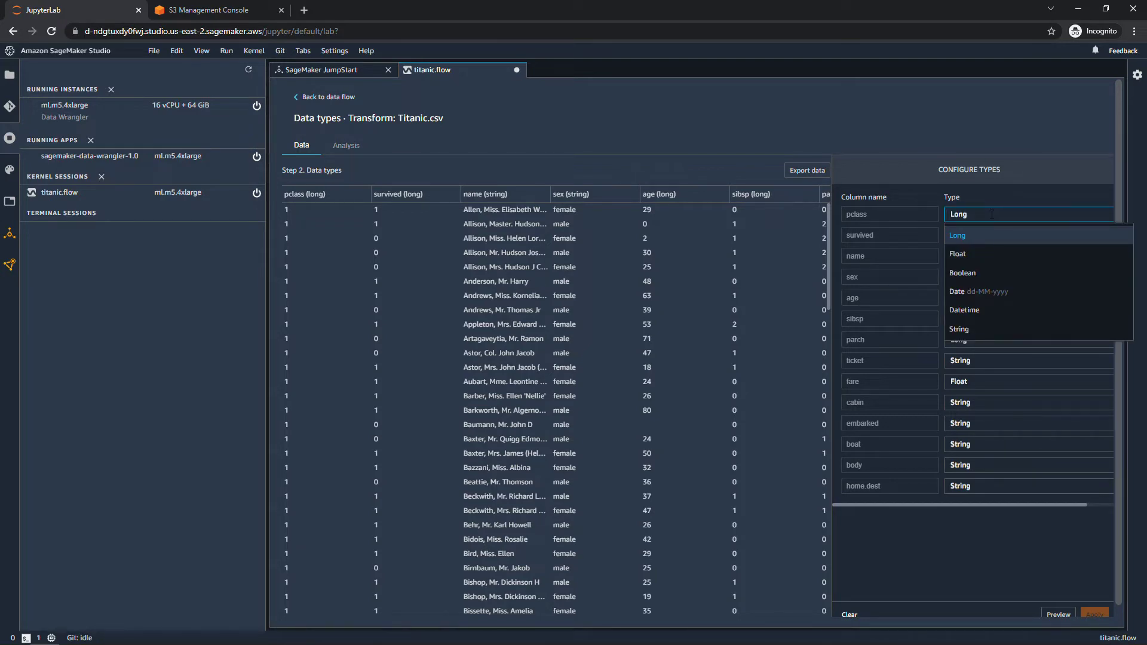
pyautogui.click(988, 193)
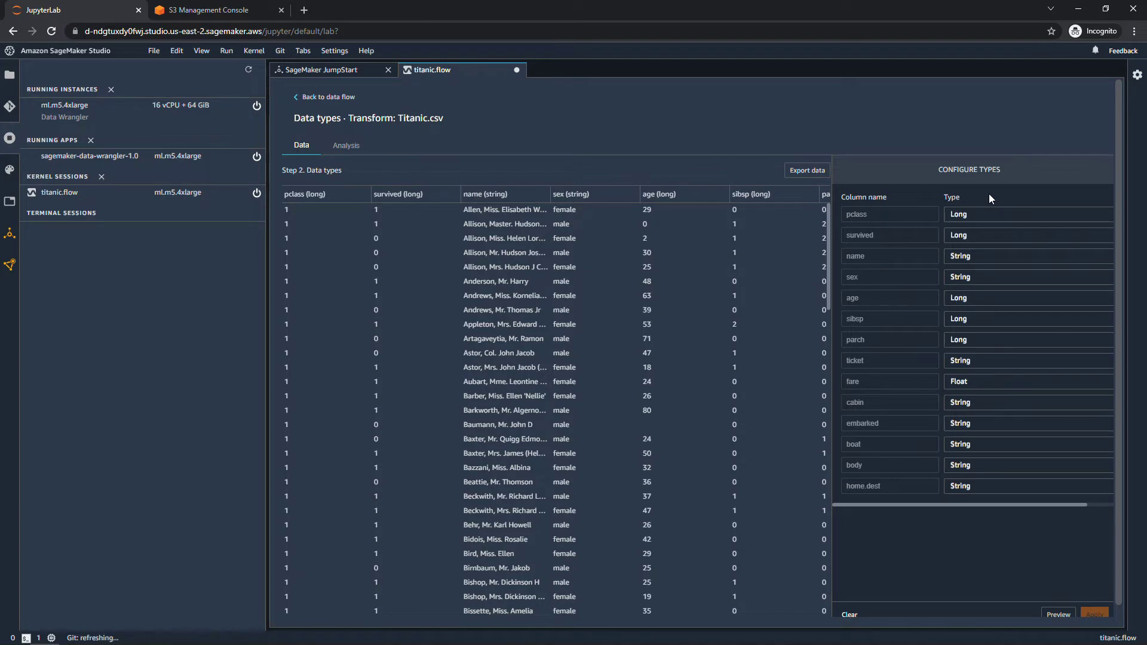
pyautogui.click(311, 97)
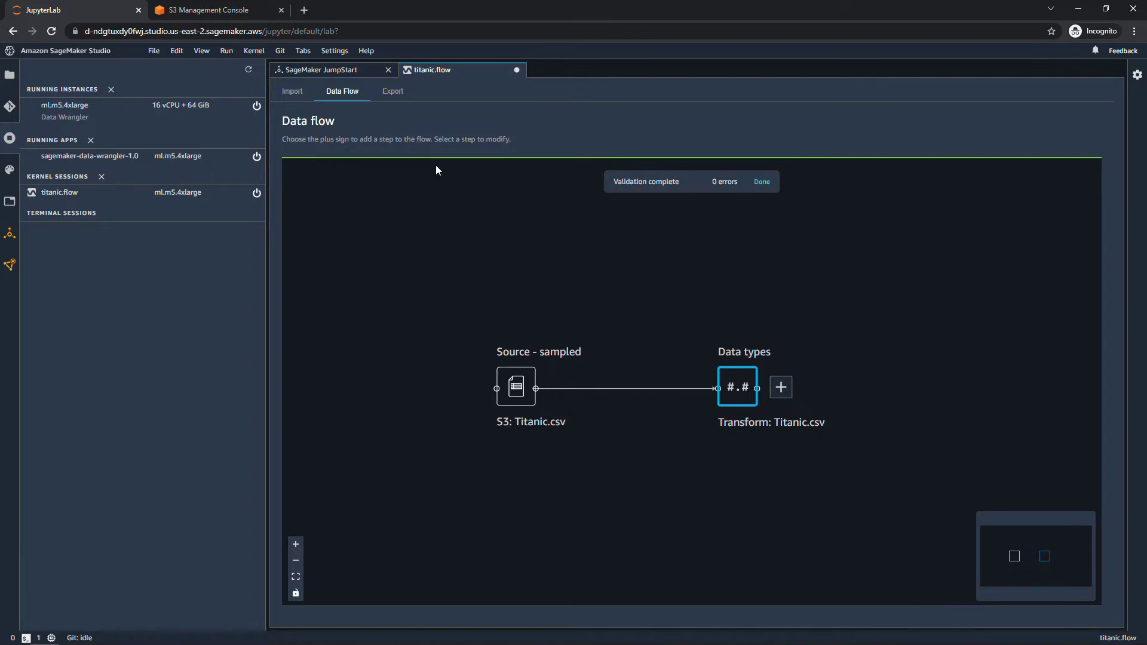
# - Add an analysis to the Data types node and set its analysis type to Table Summary
pyautogui.click(782, 388)
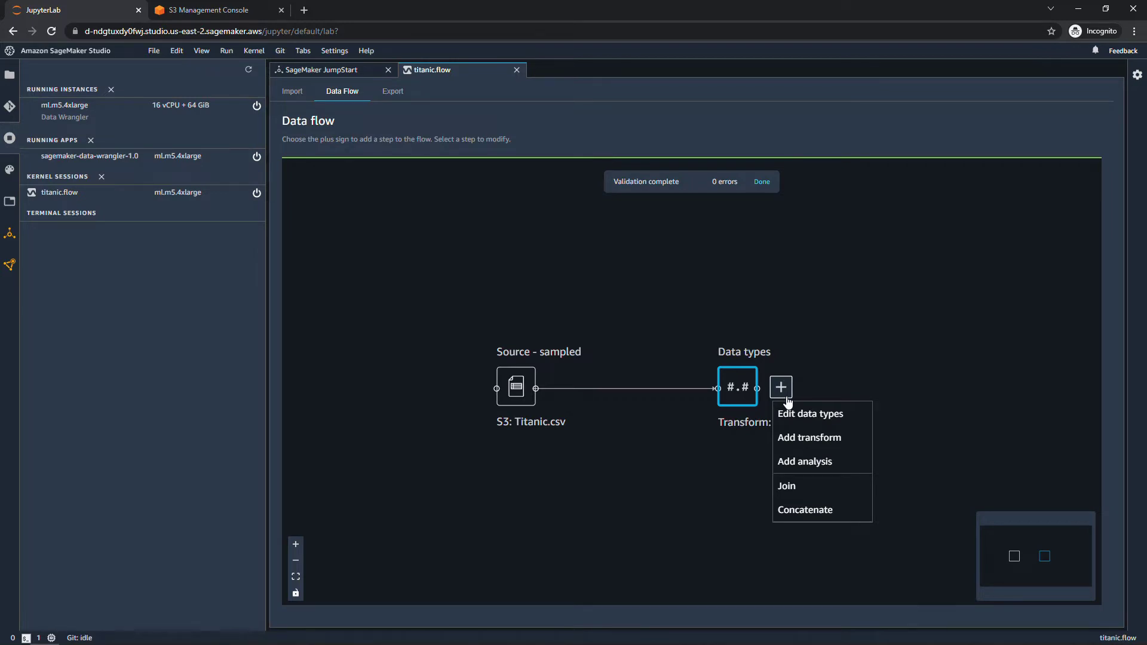
pyautogui.click(835, 468)
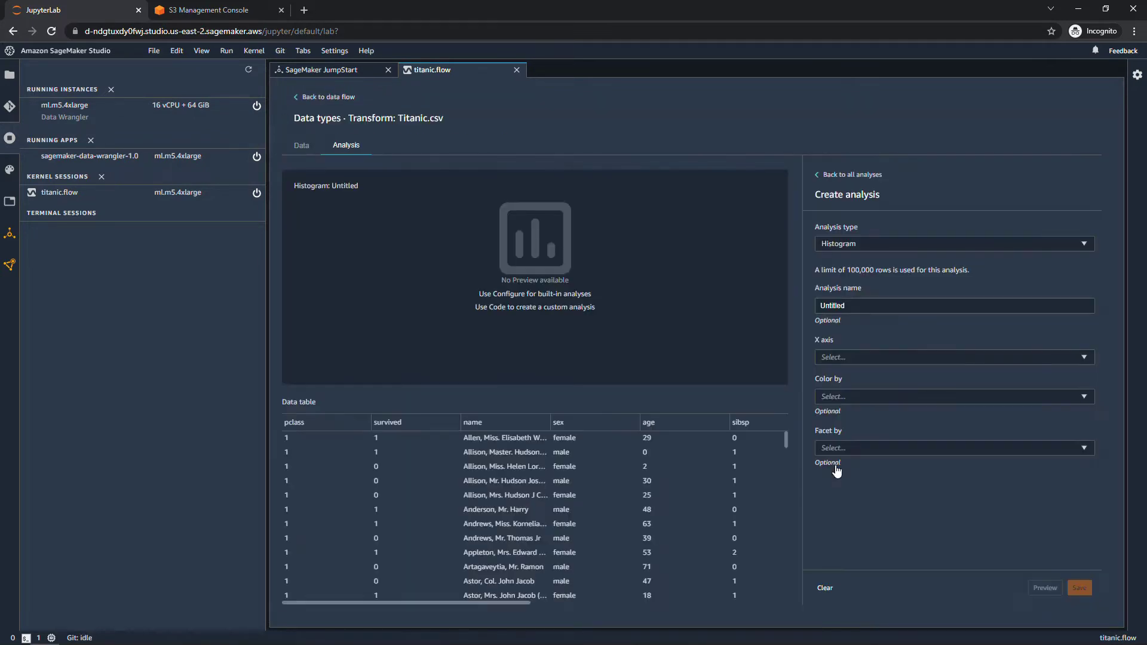
pyautogui.click(909, 244)
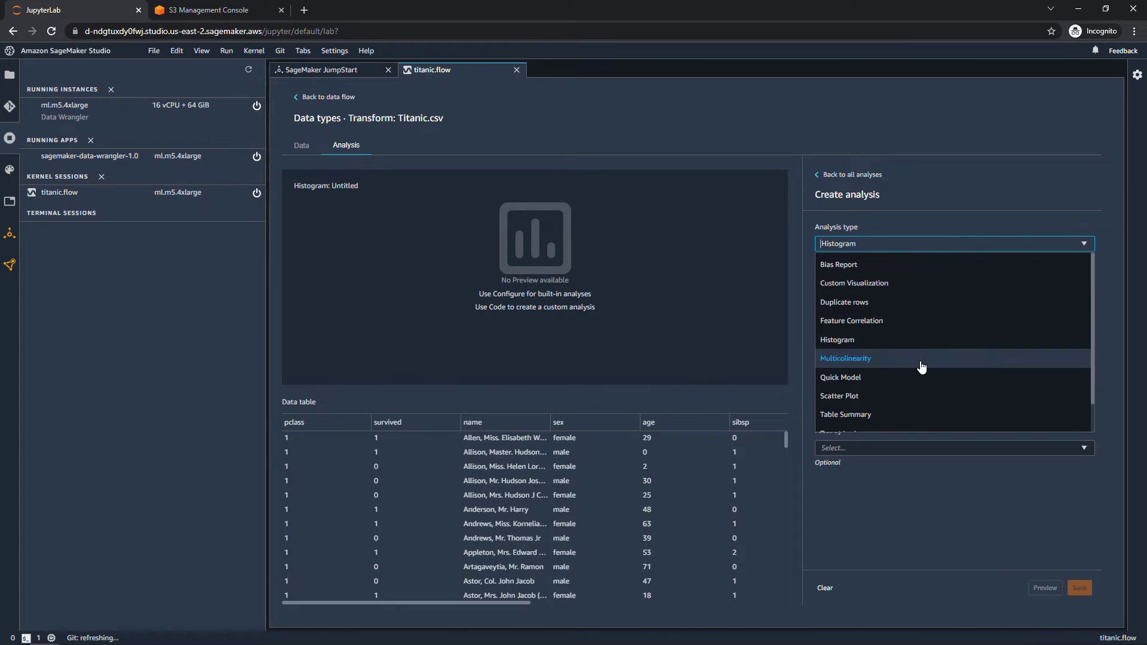
pyautogui.scroll(-1, 922, 371)
pyautogui.scroll(1, 922, 375)
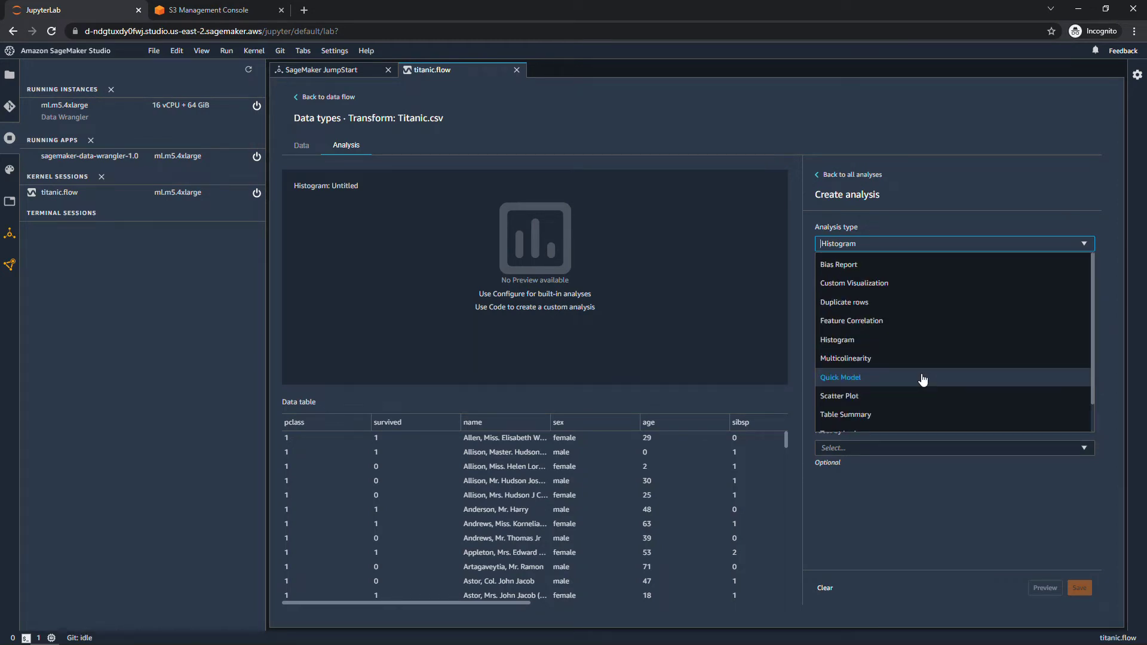
pyautogui.click(902, 417)
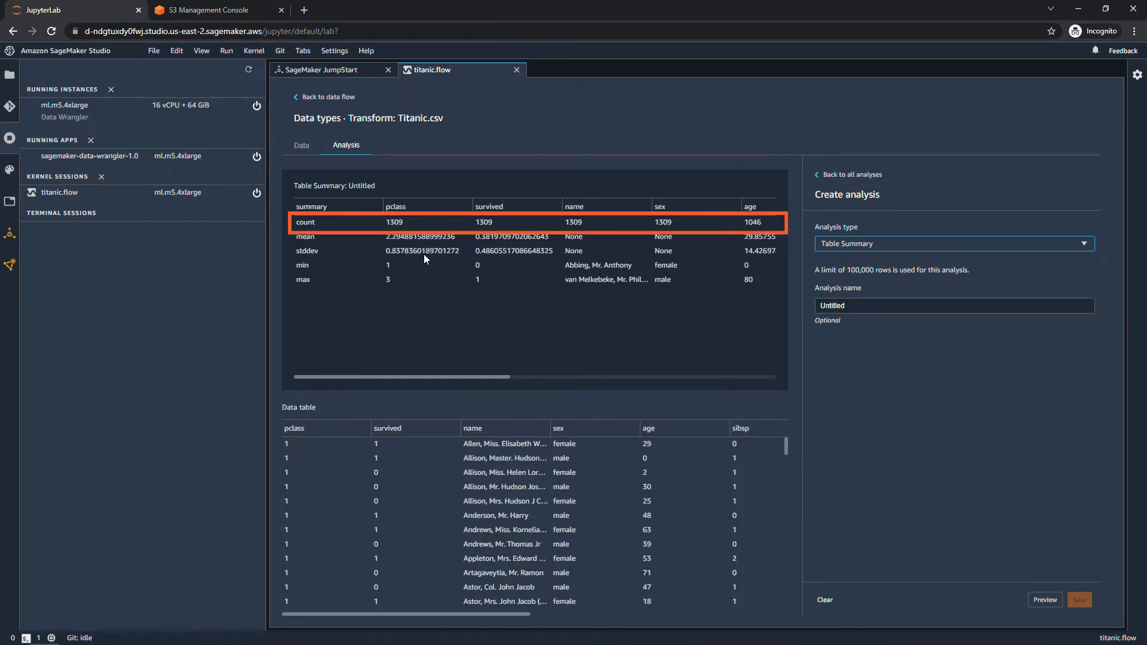
# - Examine the count, mean, stddev, min and max rows across the summary columns and check the data table for missing ages
pyautogui.moveTo(424, 375); pyautogui.dragTo(547, 377)
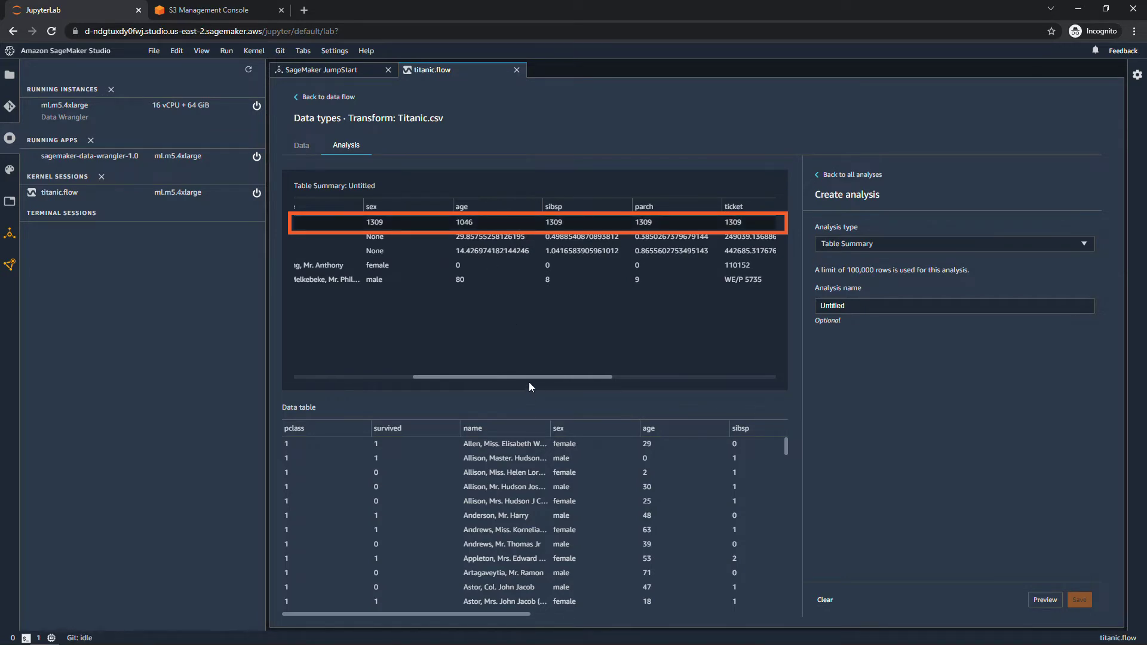
pyautogui.moveTo(528, 377); pyautogui.dragTo(388, 393)
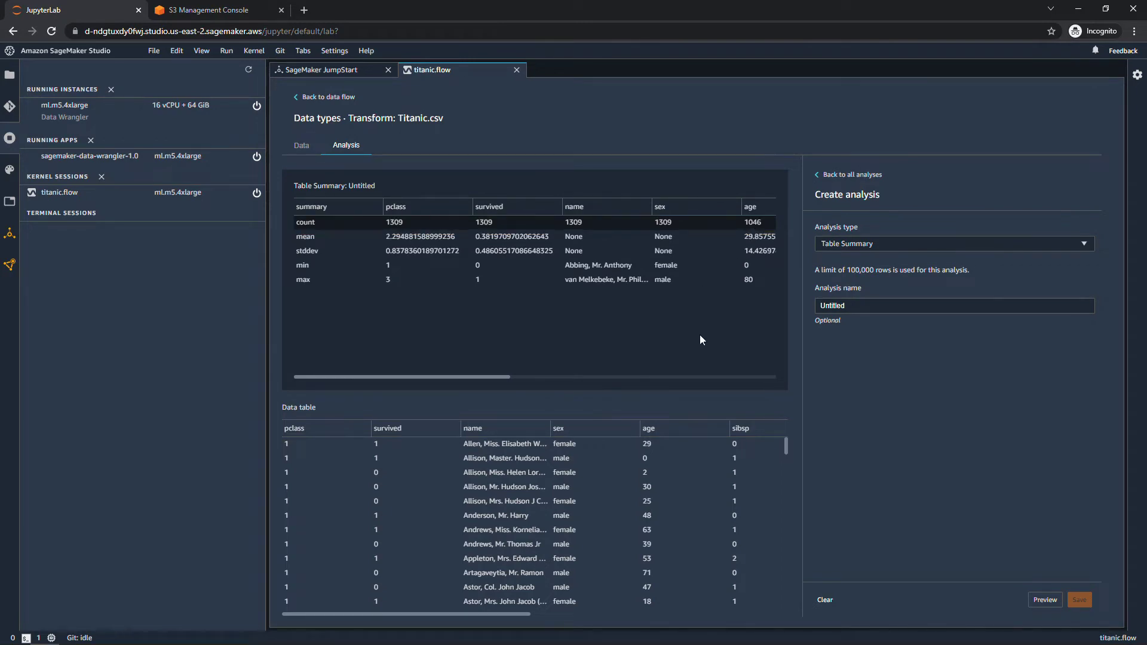
pyautogui.scroll(-4, 671, 461)
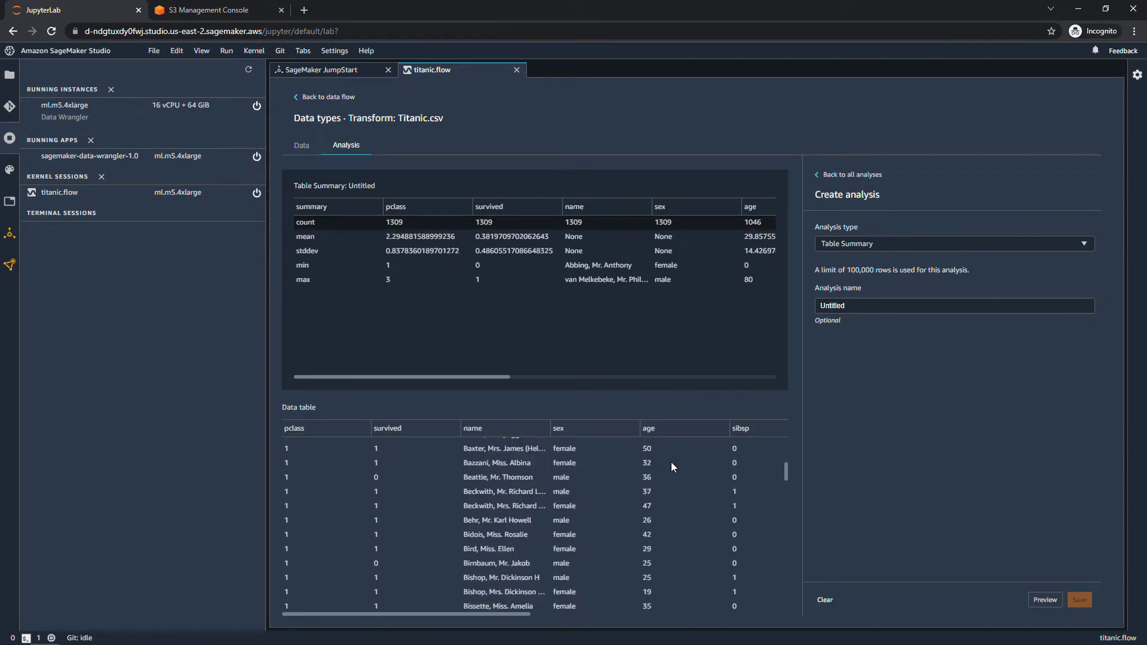
pyautogui.scroll(-1, 669, 526)
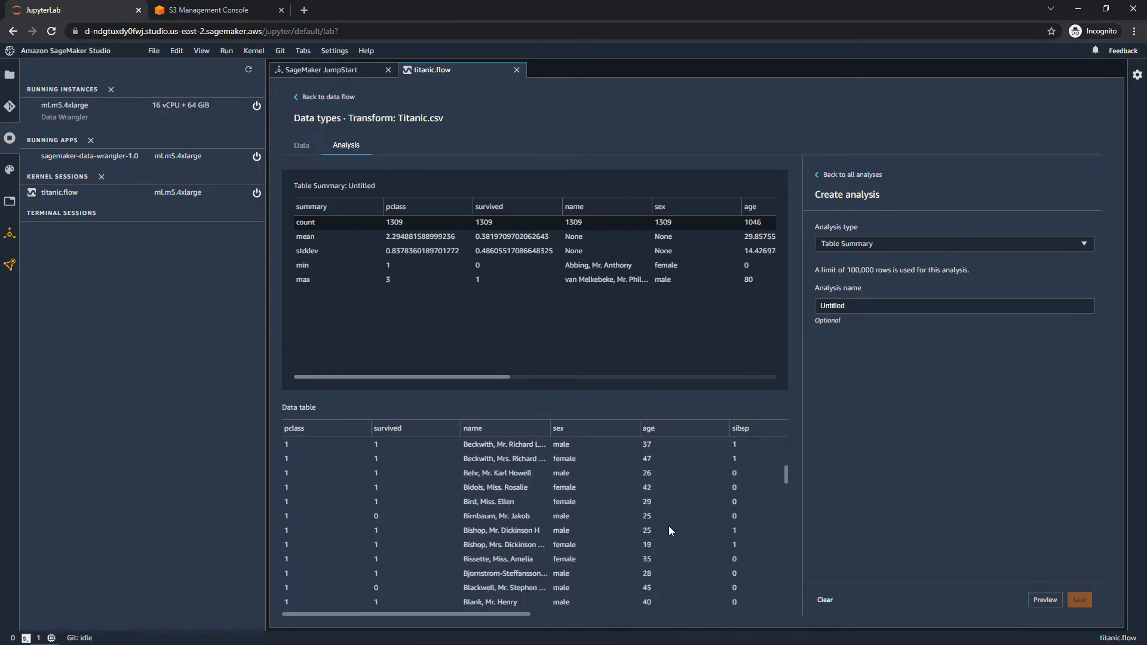
pyautogui.scroll(-5, 669, 526)
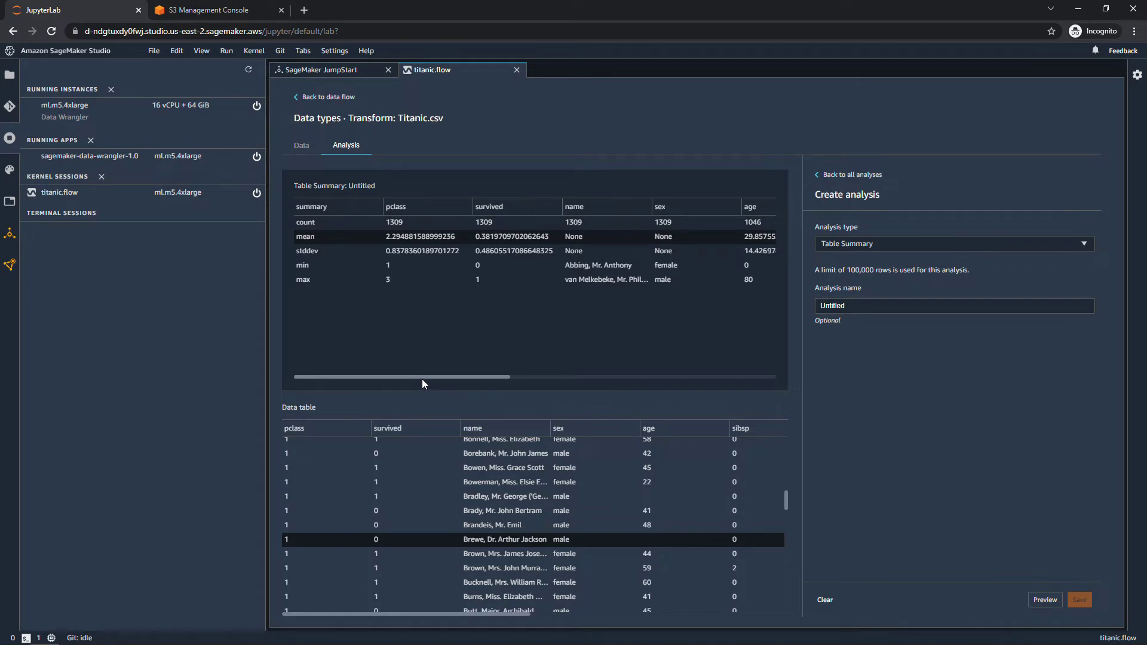
pyautogui.moveTo(438, 377); pyautogui.dragTo(679, 374)
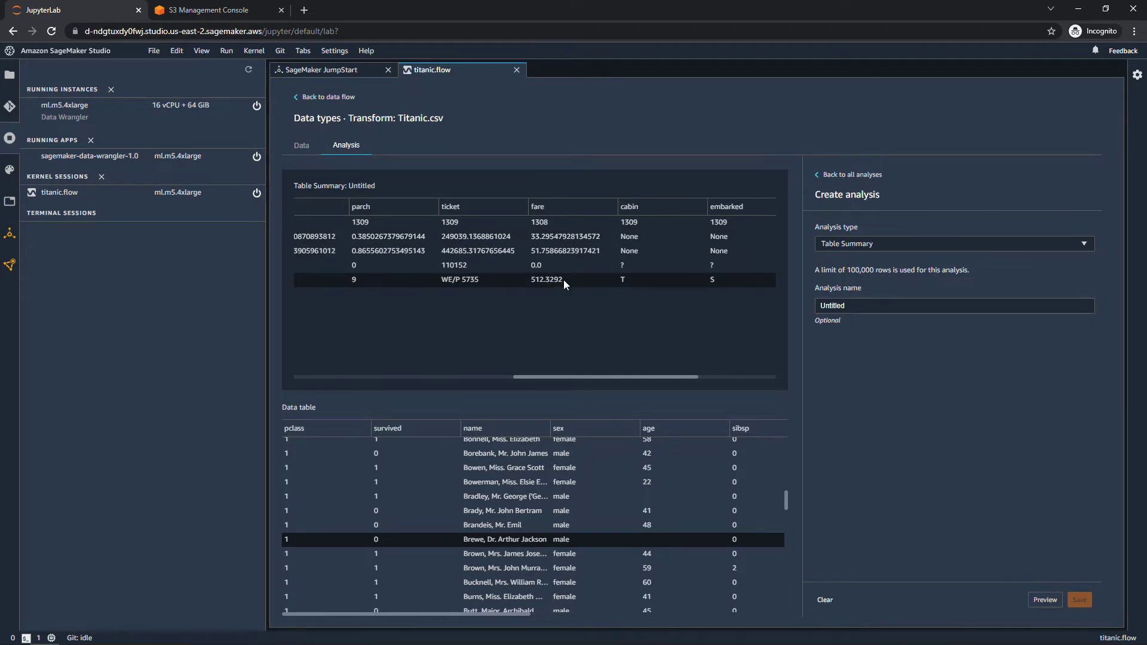
pyautogui.moveTo(671, 378); pyautogui.dragTo(372, 379)
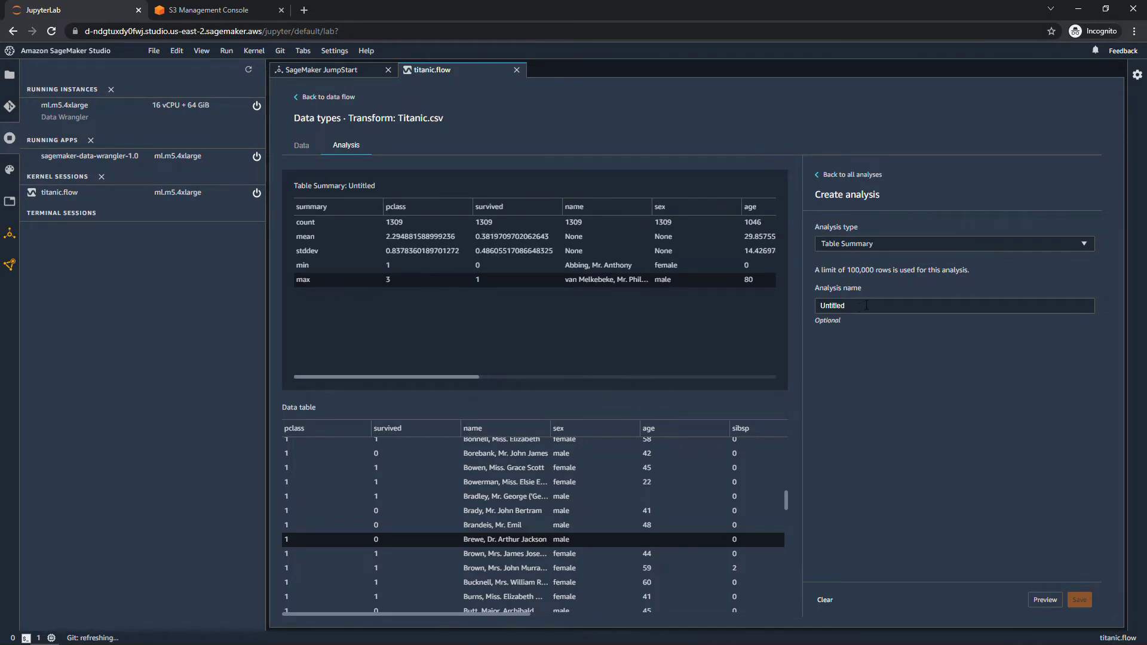
# - Name the analysis Table Summary, preview it and save it
pyautogui.moveTo(861, 306); pyautogui.dragTo(762, 307)
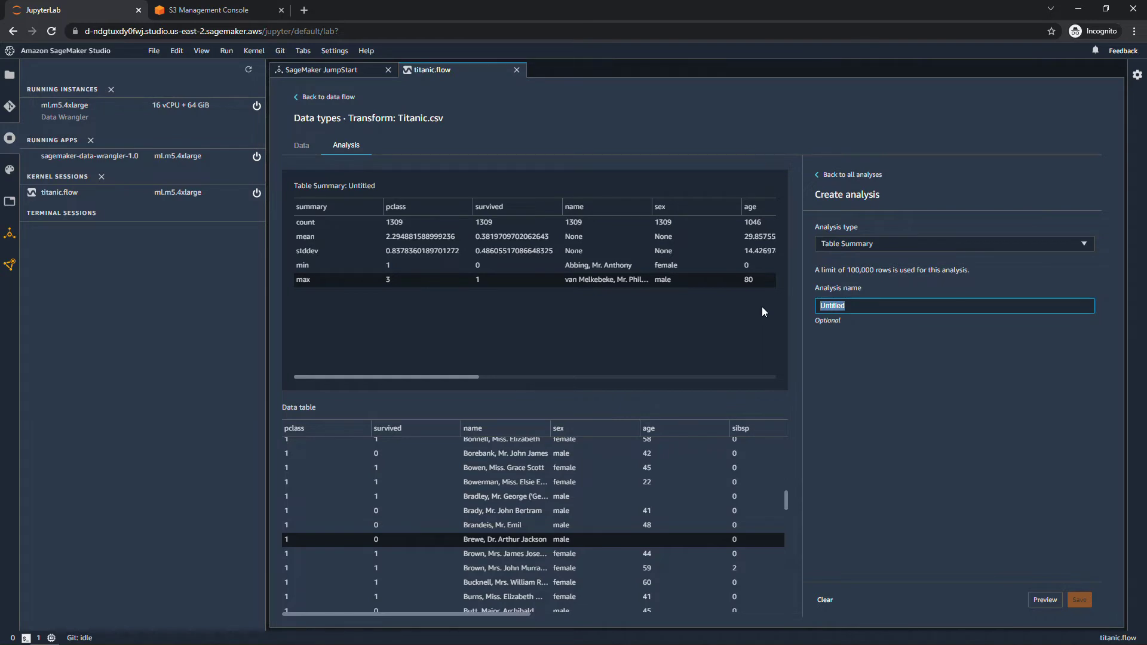
pyautogui.write('Table Summary')
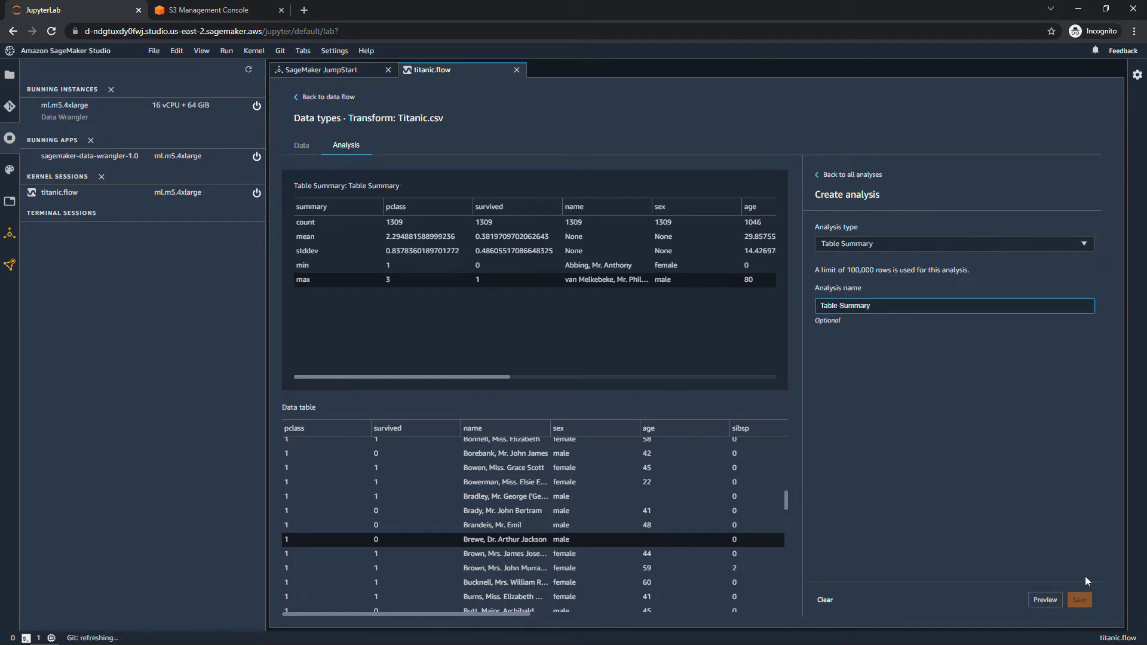
pyautogui.click(1037, 605)
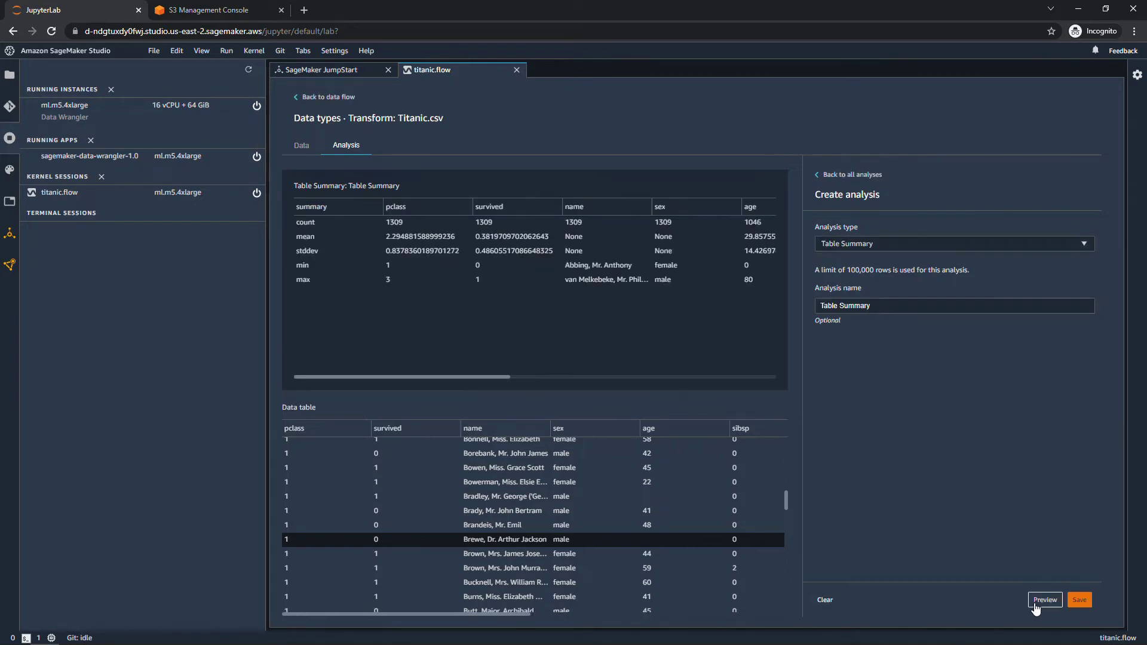
pyautogui.click(1079, 600)
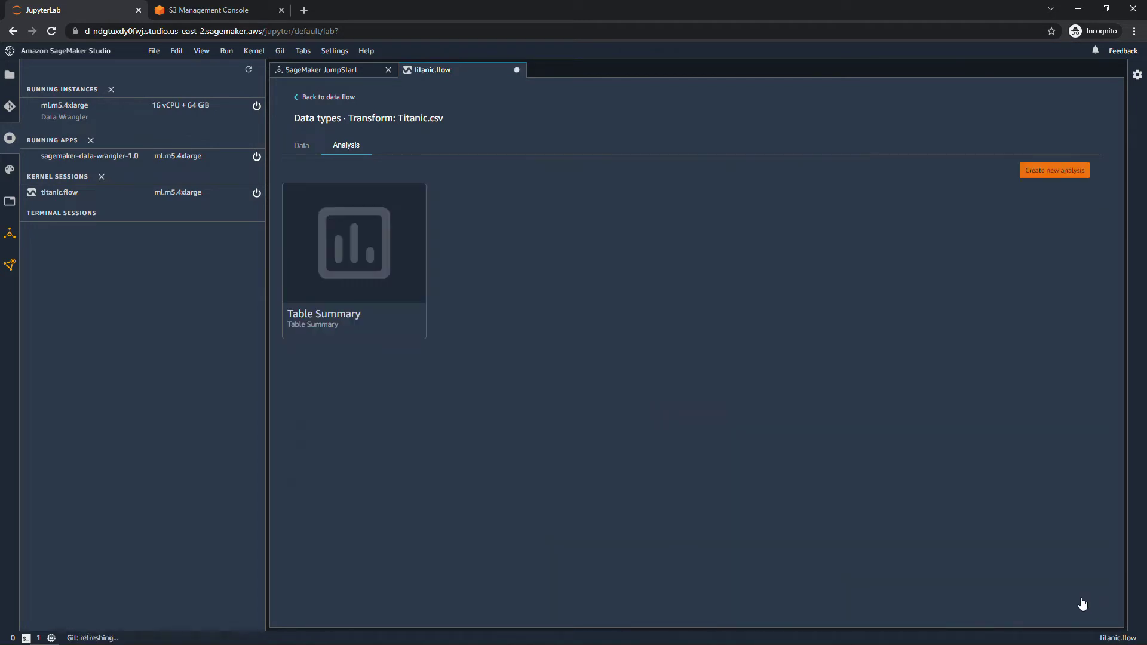
# - Create a Histogram analysis with sex on the X axis, colored by survived, and preview it
pyautogui.click(1041, 173)
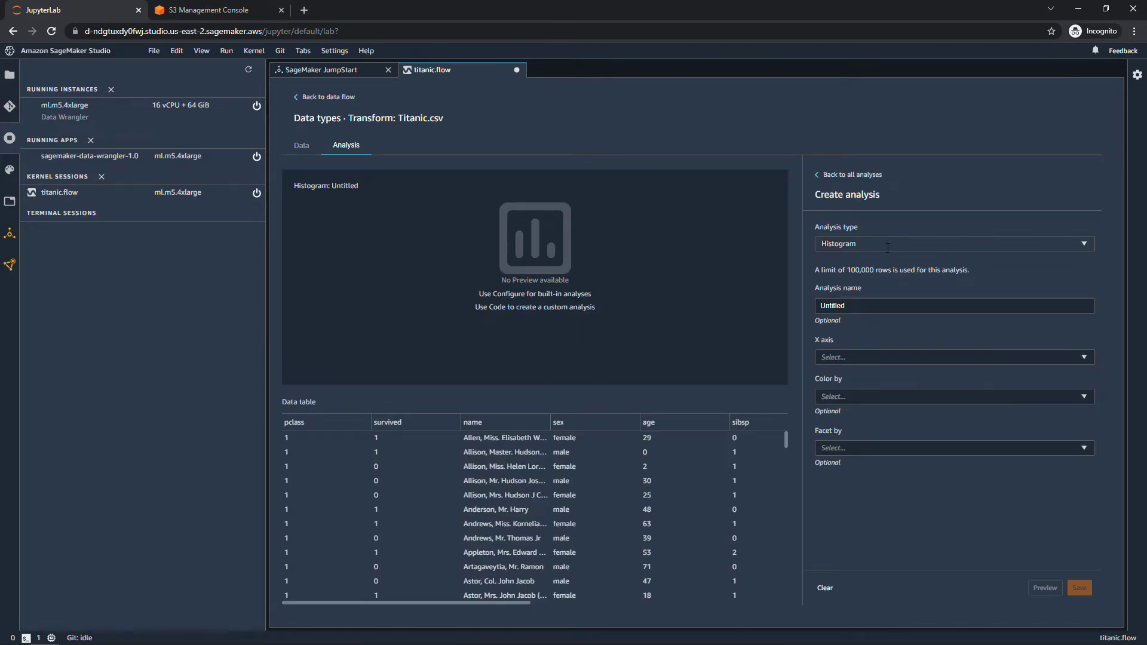
pyautogui.click(954, 359)
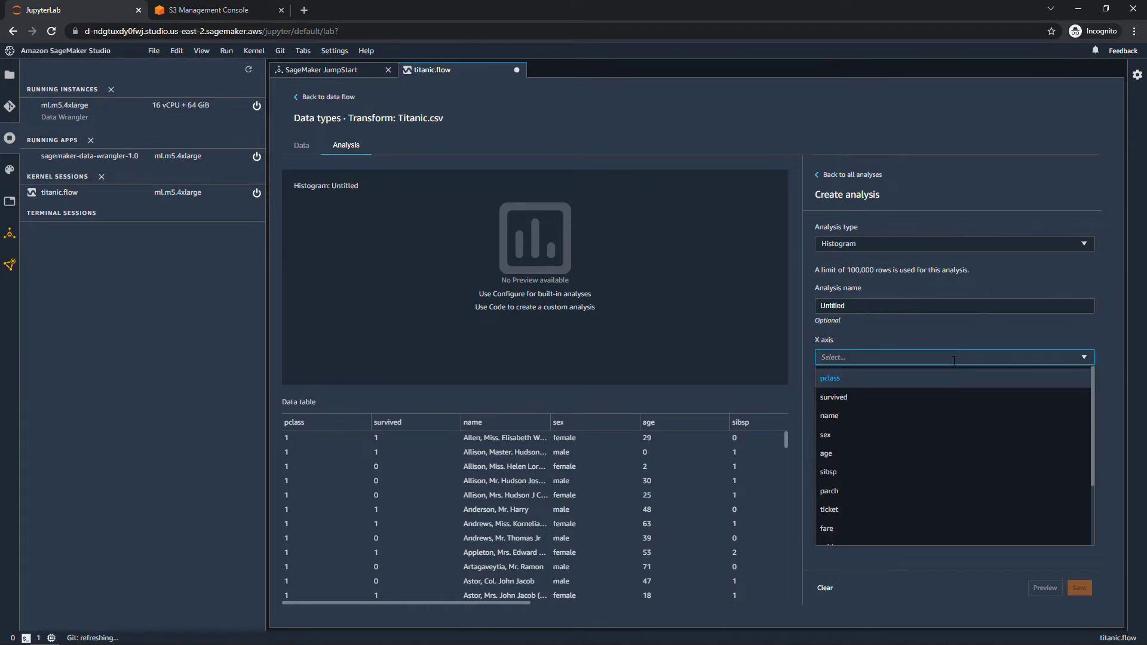
pyautogui.click(853, 438)
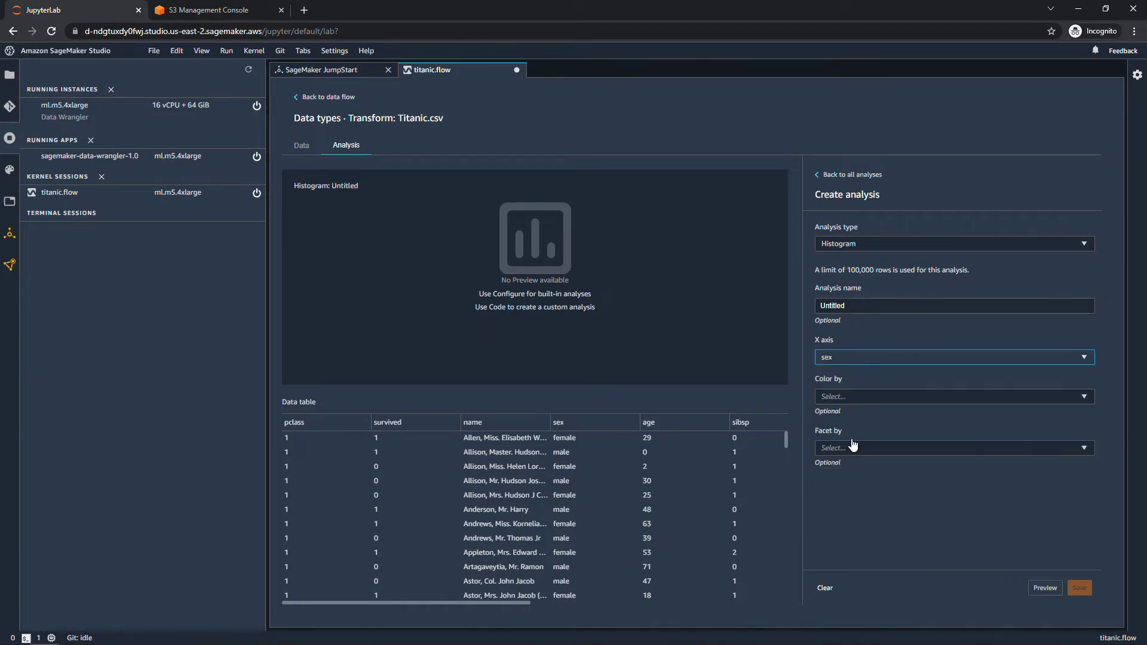
pyautogui.click(914, 398)
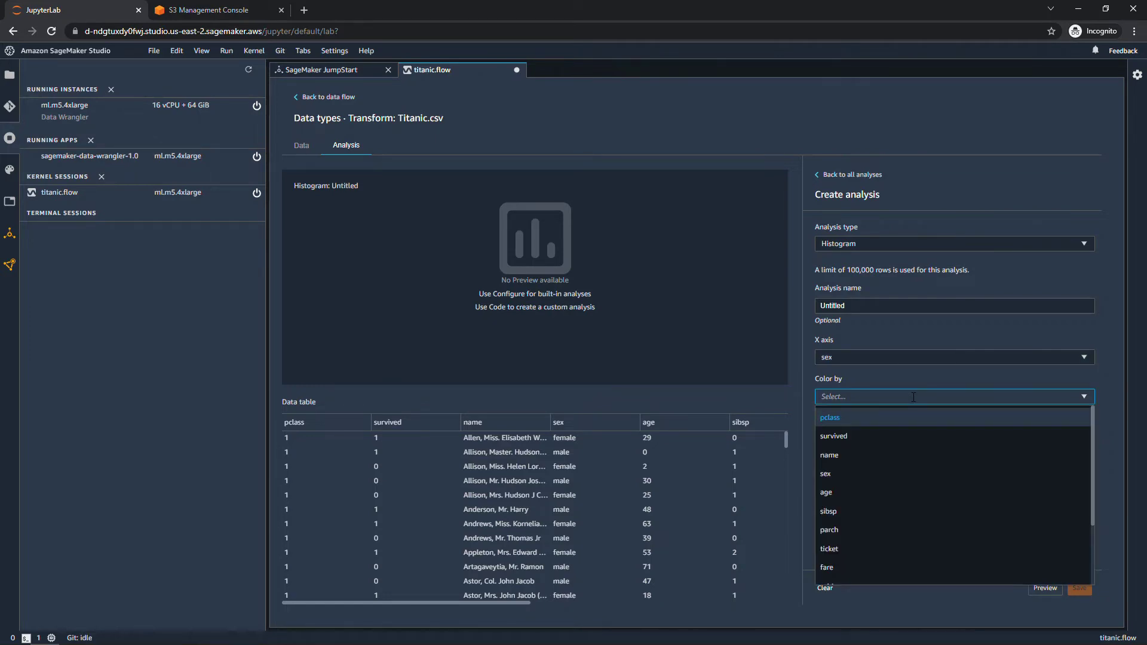
pyautogui.click(877, 442)
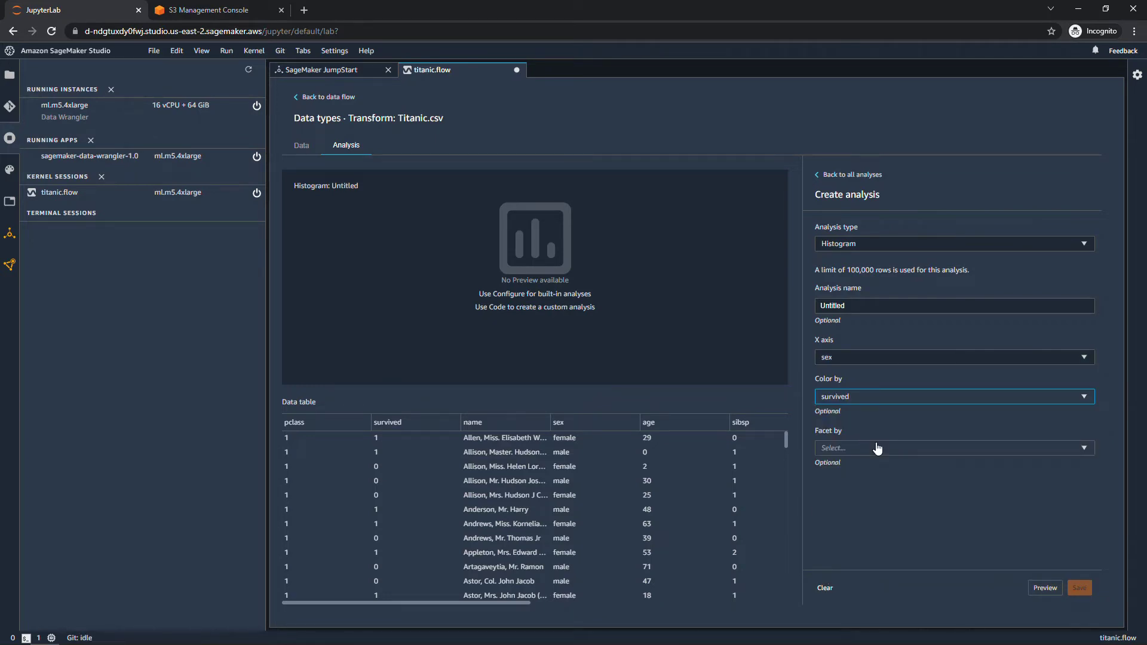
pyautogui.click(1038, 590)
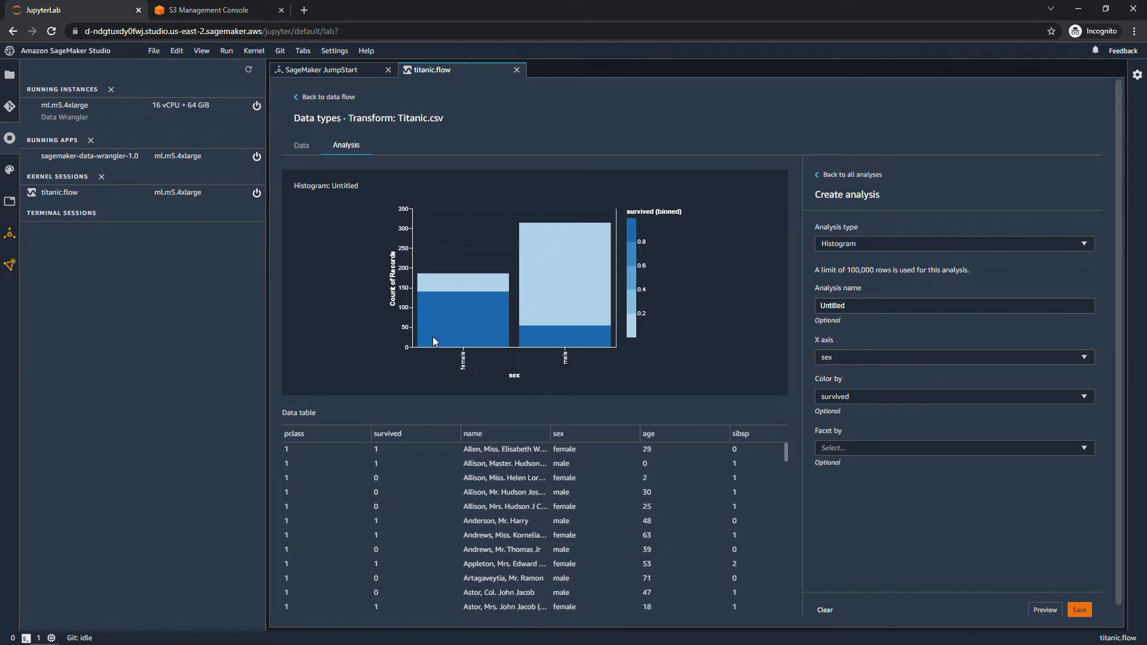
# - Change the histogram's X axis to age and preview the chart
pyautogui.click(862, 356)
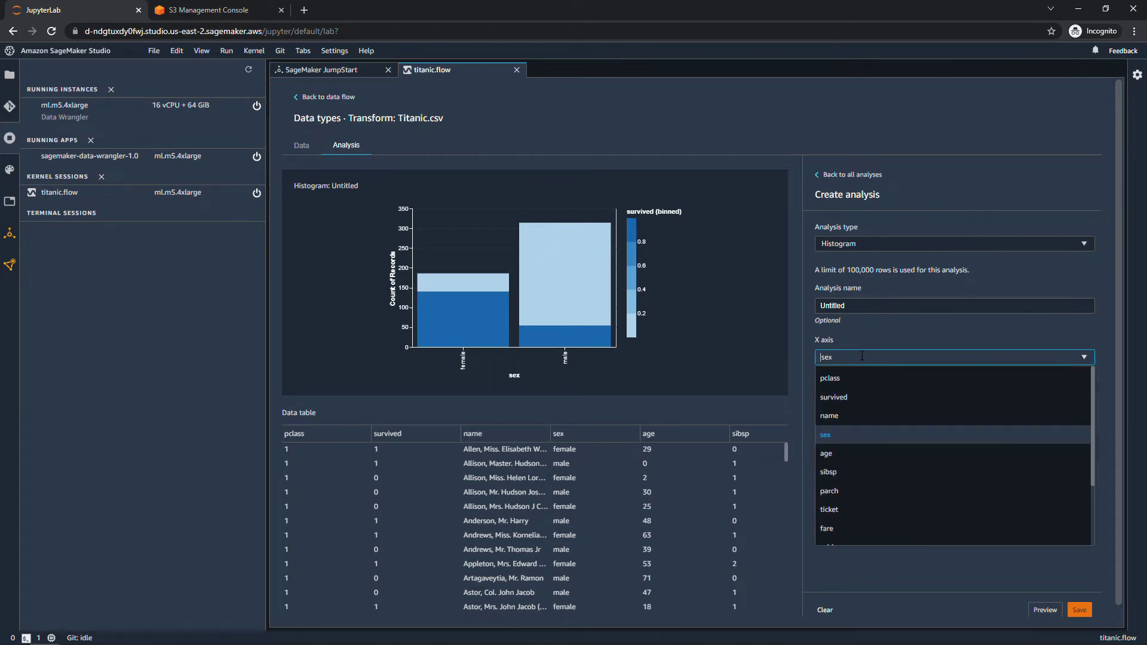
pyautogui.click(851, 454)
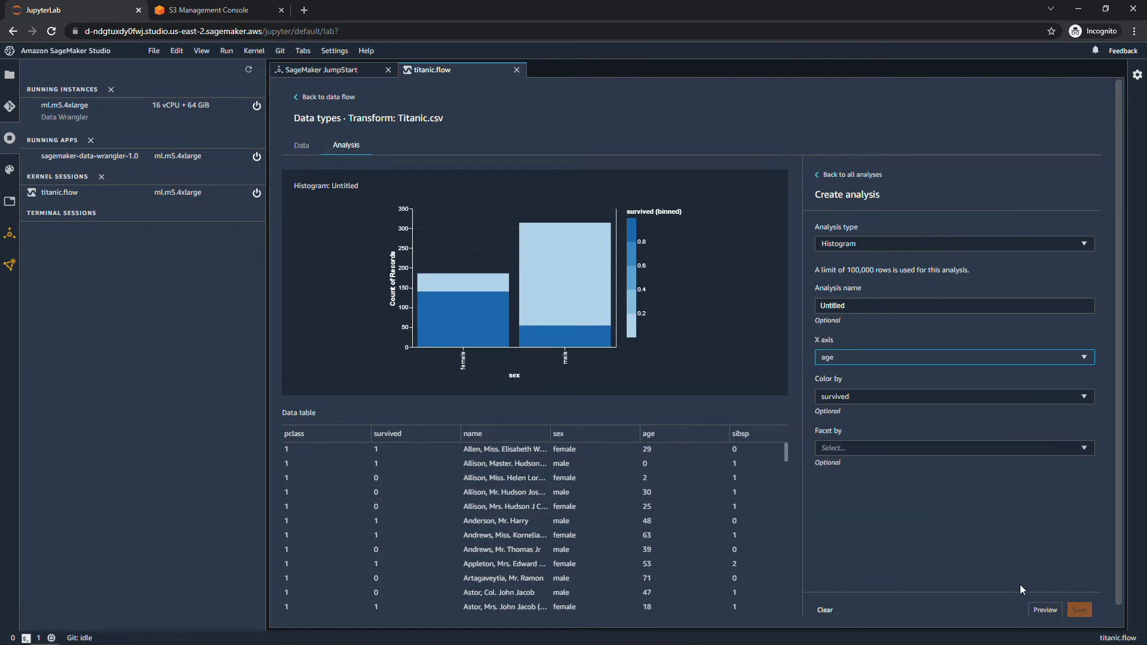
pyautogui.click(1042, 609)
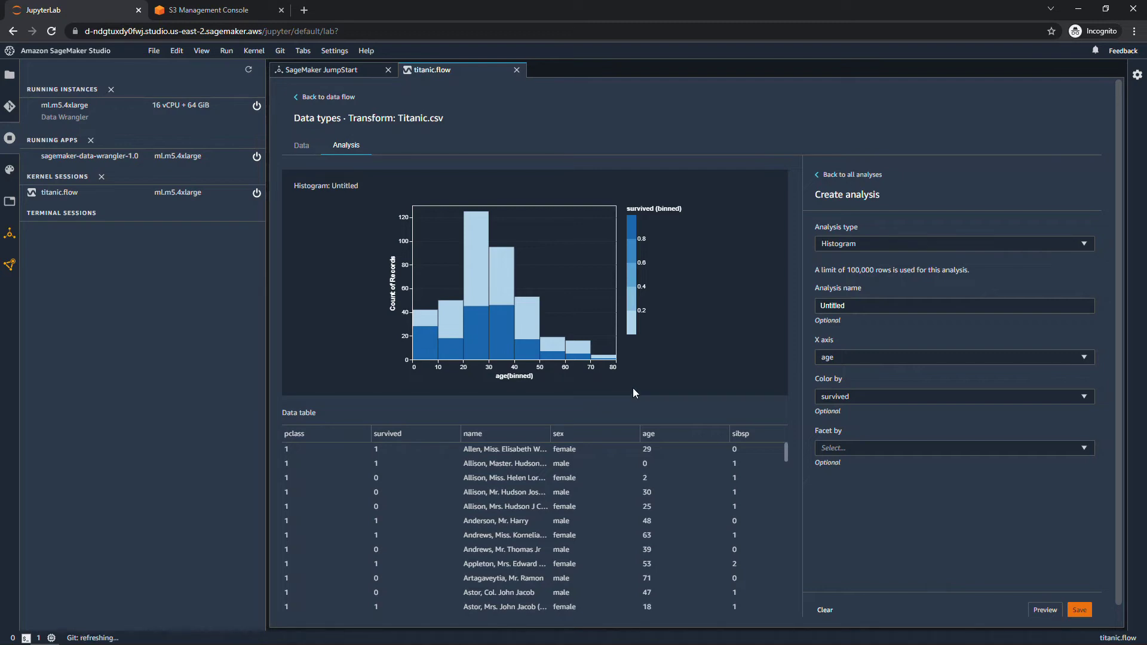
# - Name the analysis Survival by Age Histogram, preview it again and save it
pyautogui.click(906, 245)
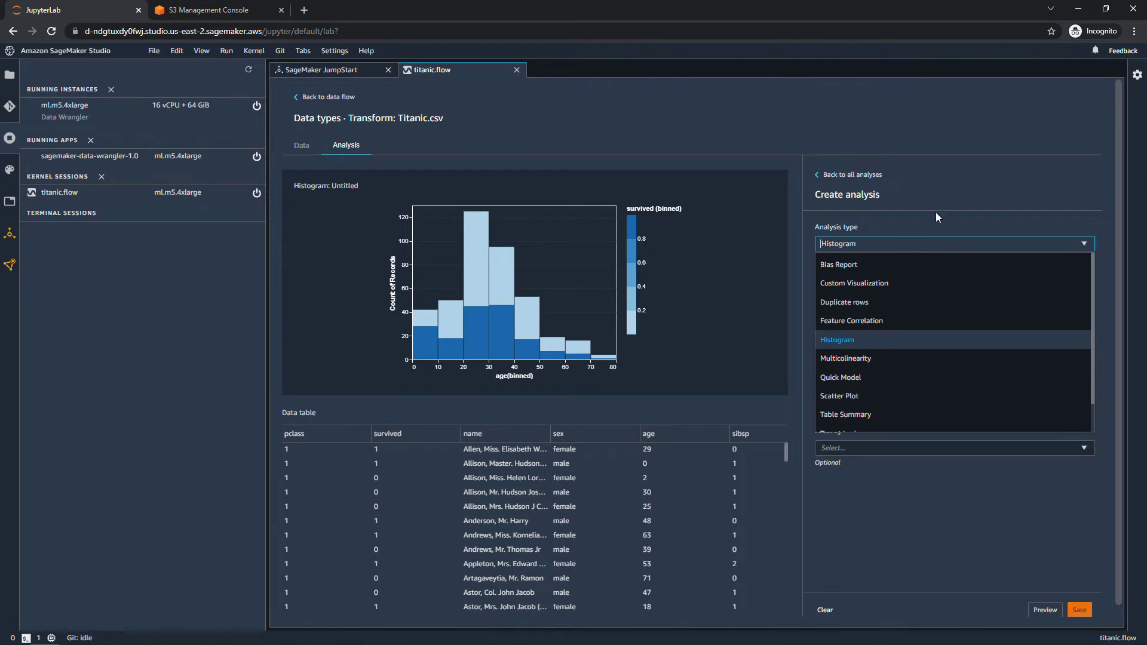
pyautogui.click(914, 246)
pyautogui.doubleClick(882, 303)
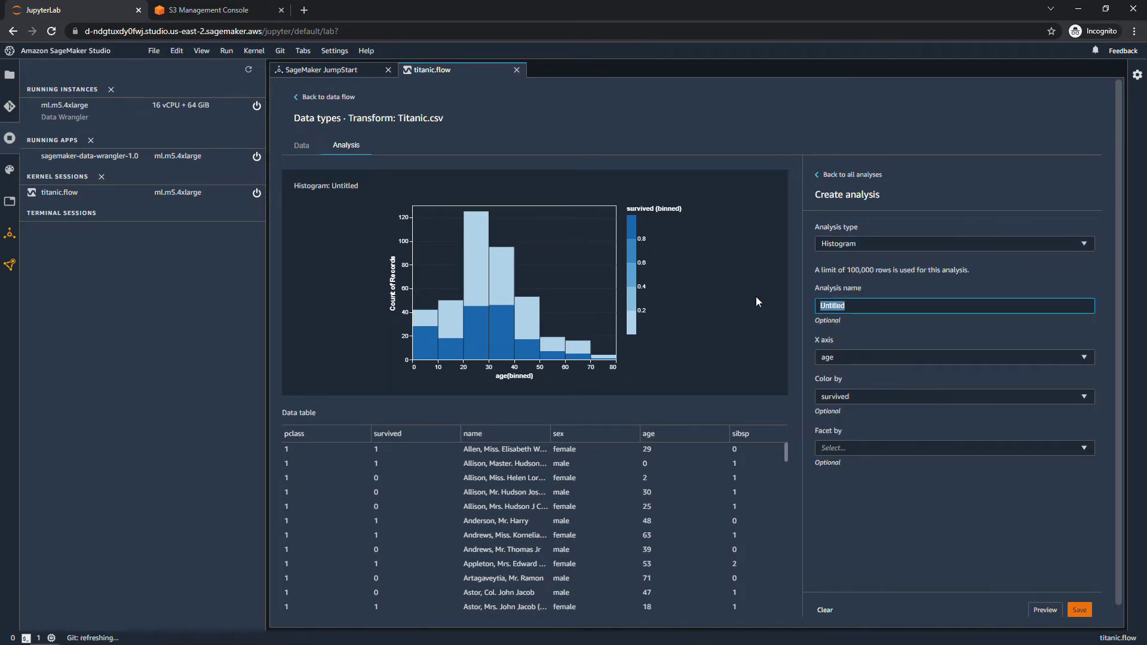
pyautogui.write('Survival by Age Histogram')
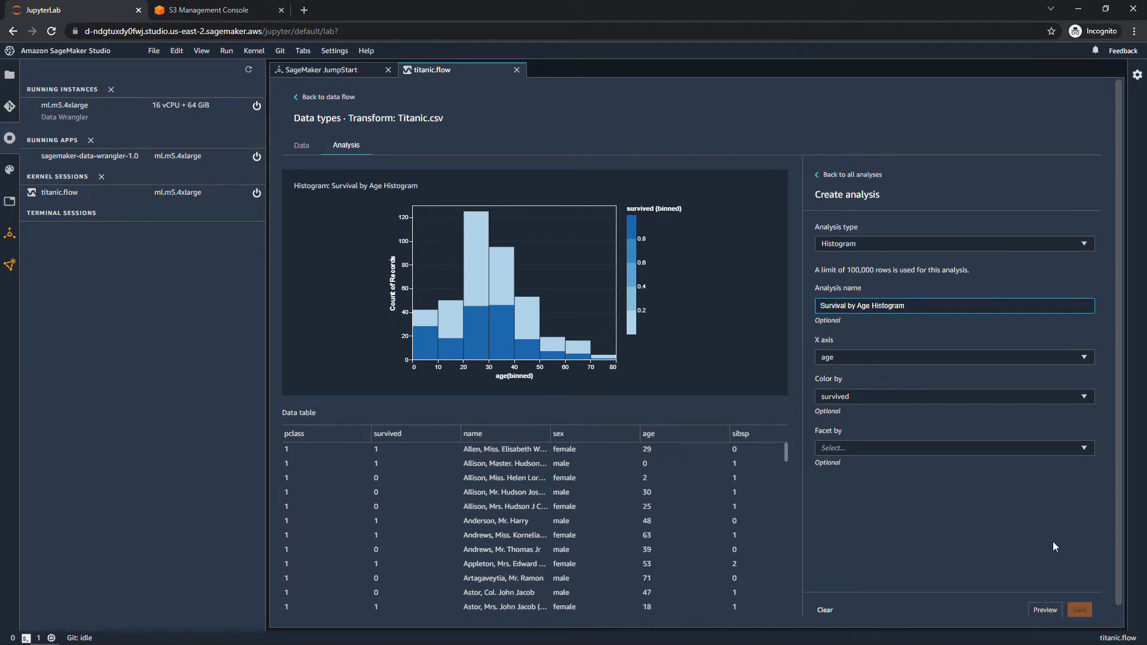
pyautogui.click(1044, 609)
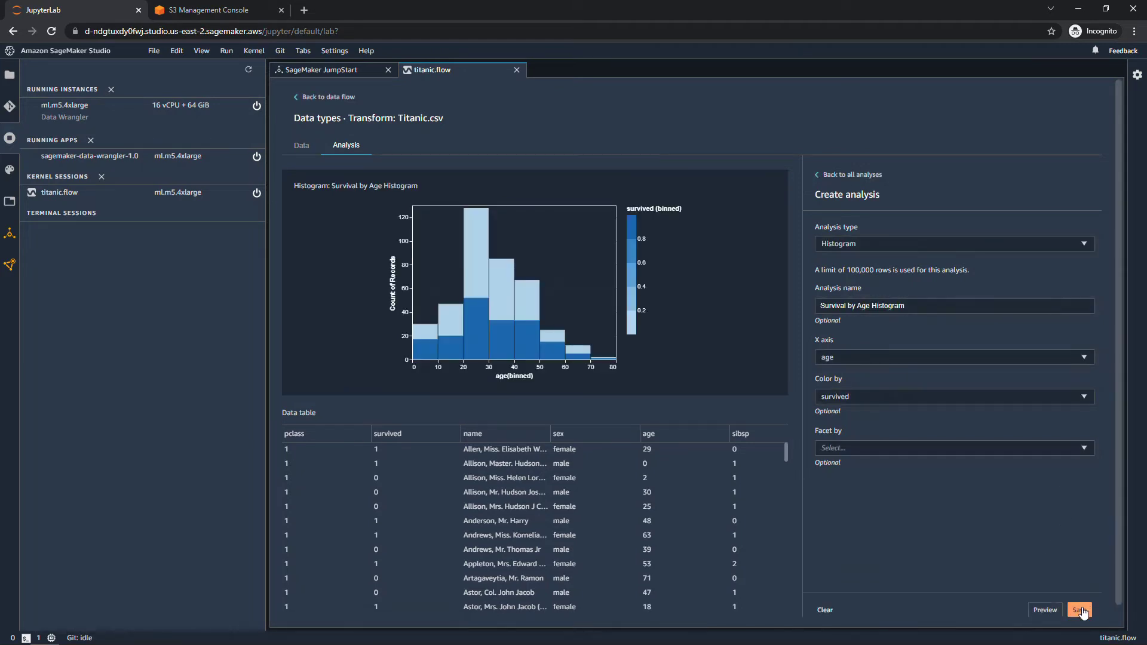
pyautogui.click(1080, 610)
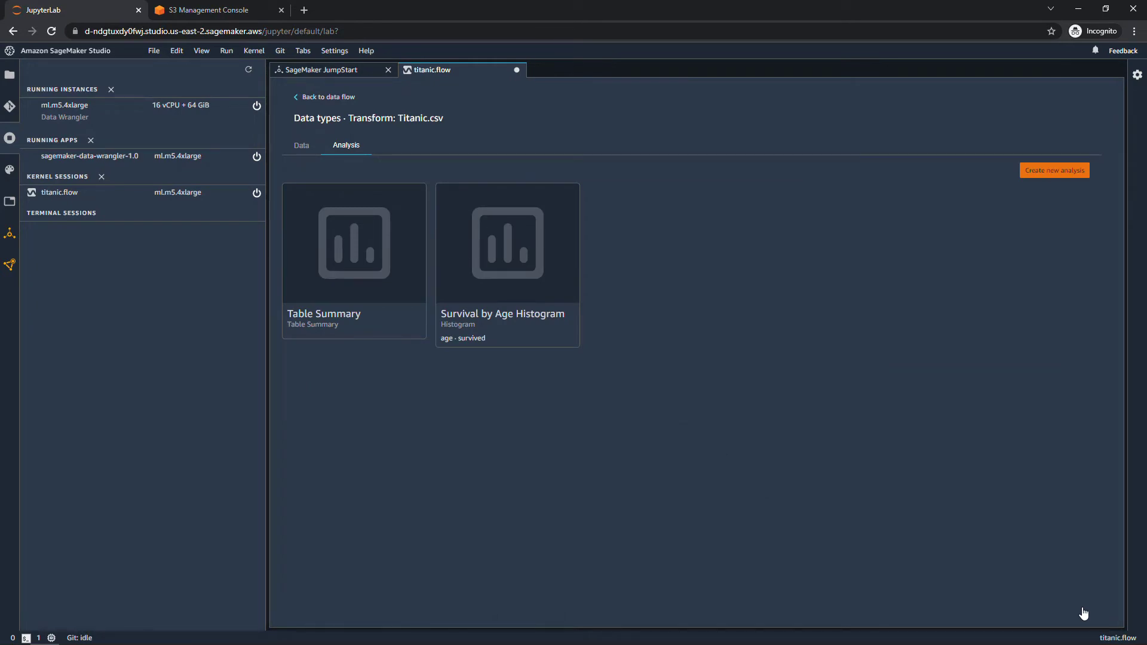
# - Return to the data flow and start a Manage columns transform with Drop column on the Data types node
pyautogui.click(326, 103)
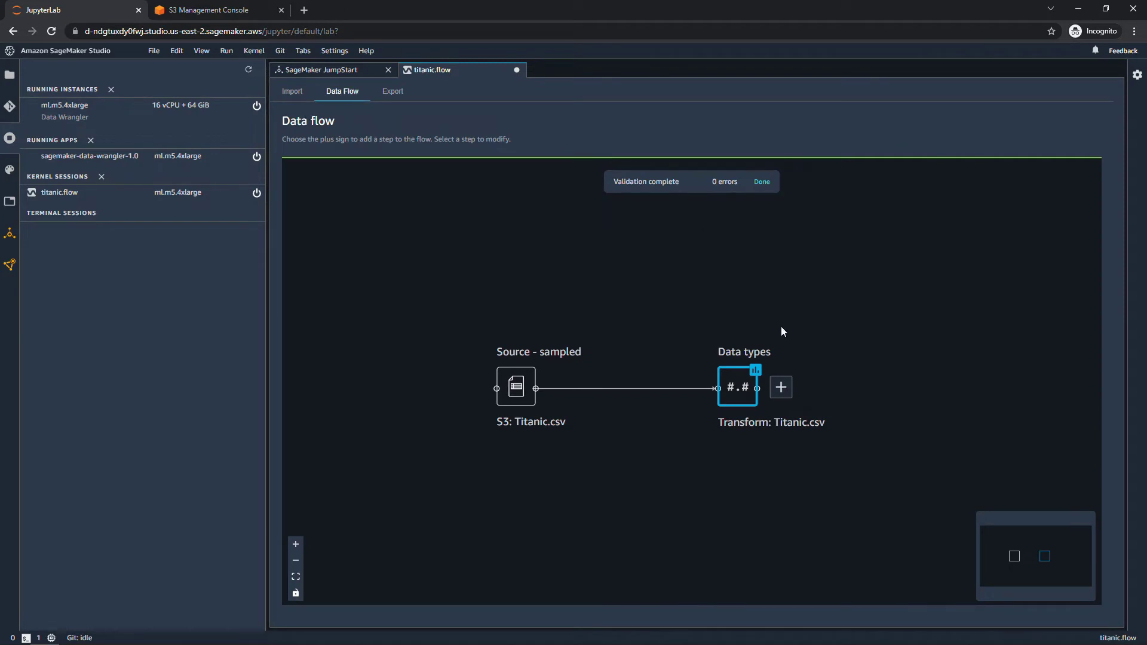
pyautogui.click(781, 387)
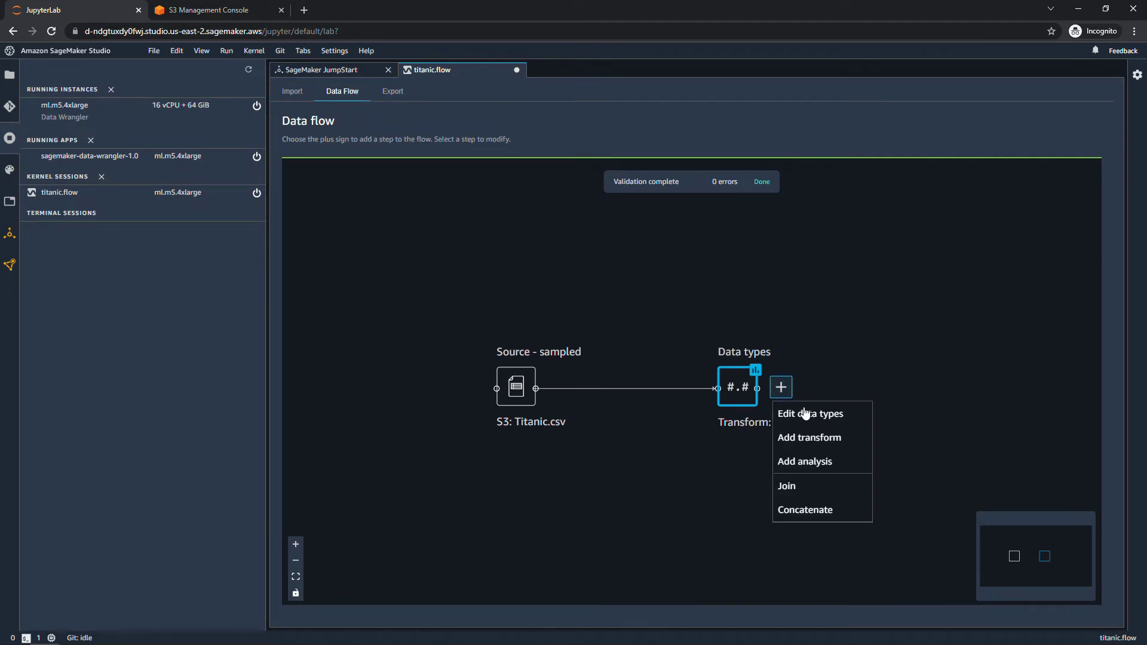
pyautogui.click(852, 447)
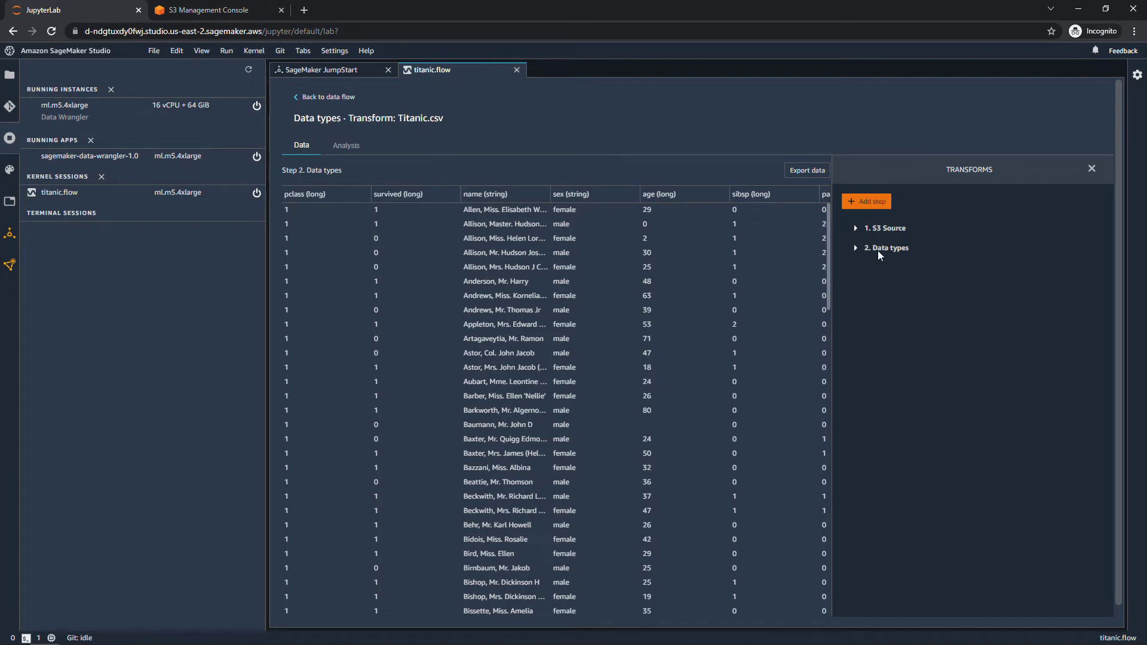
pyautogui.click(872, 203)
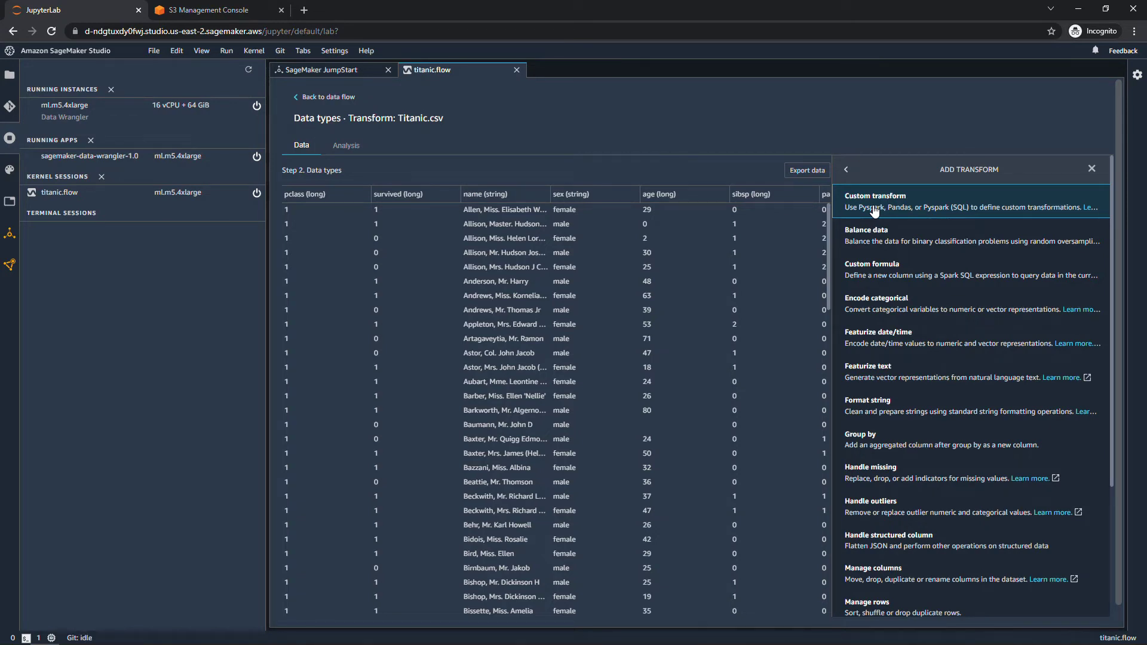
pyautogui.click(931, 568)
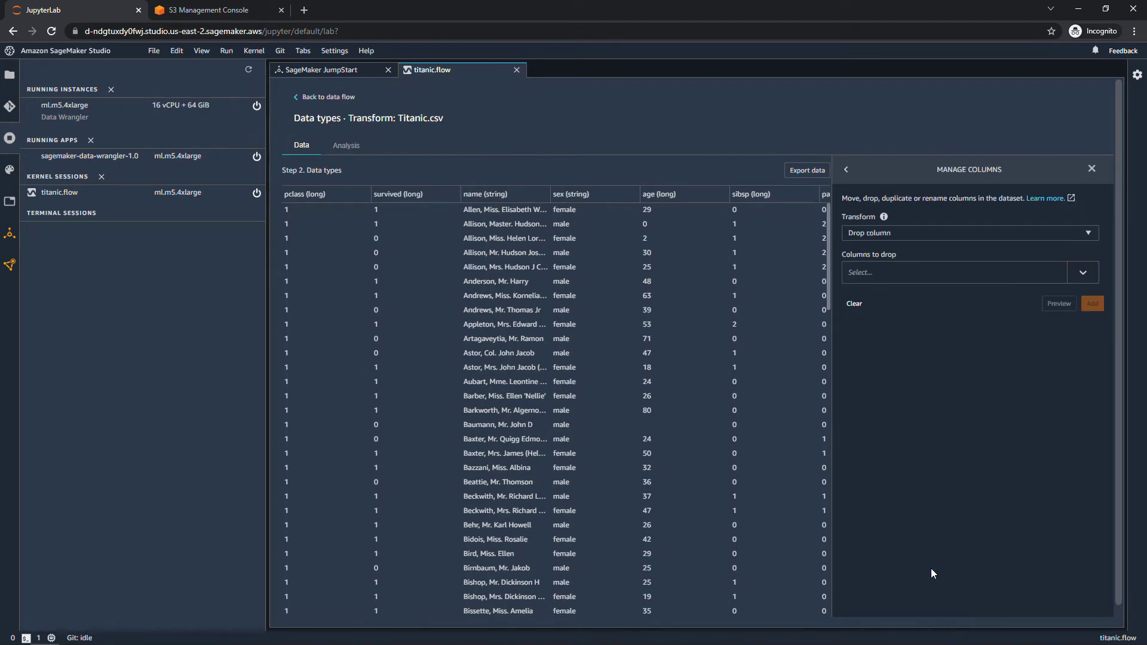
# - Choose cabin, ticket and name as columns to drop
pyautogui.click(1085, 273)
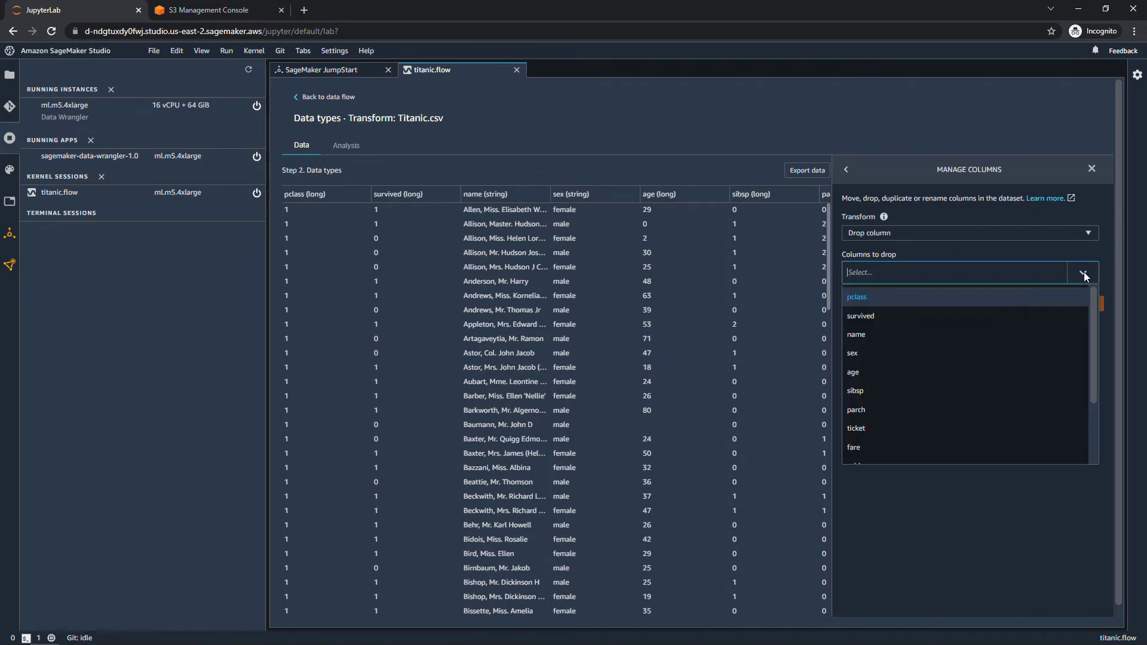
pyautogui.scroll(-1, 994, 384)
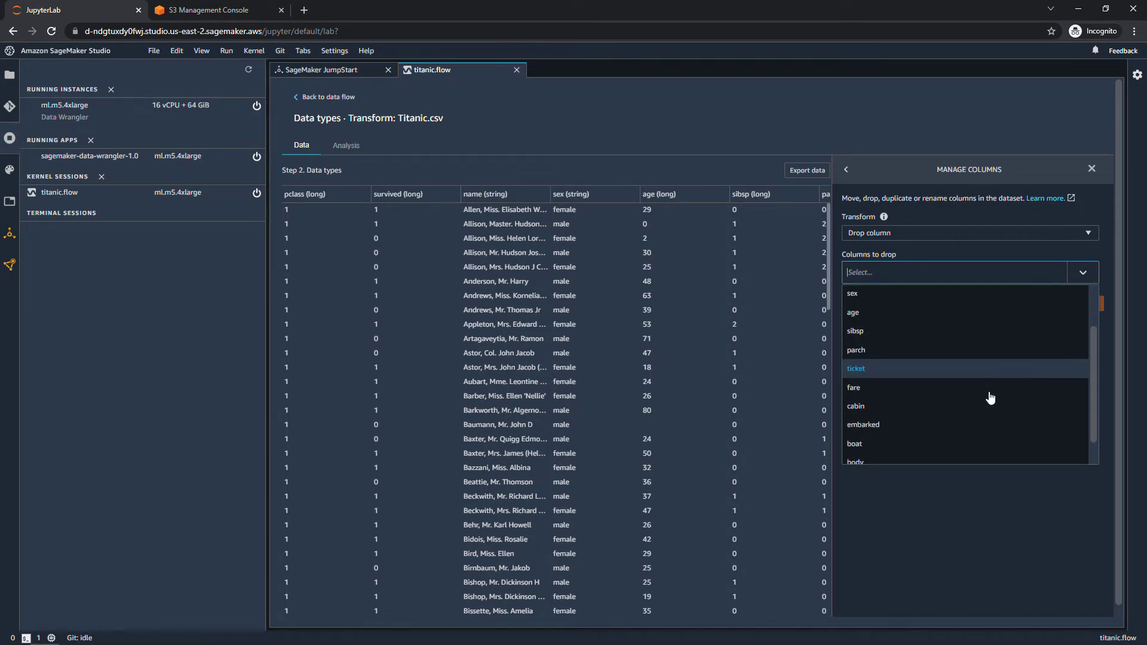
pyautogui.click(896, 408)
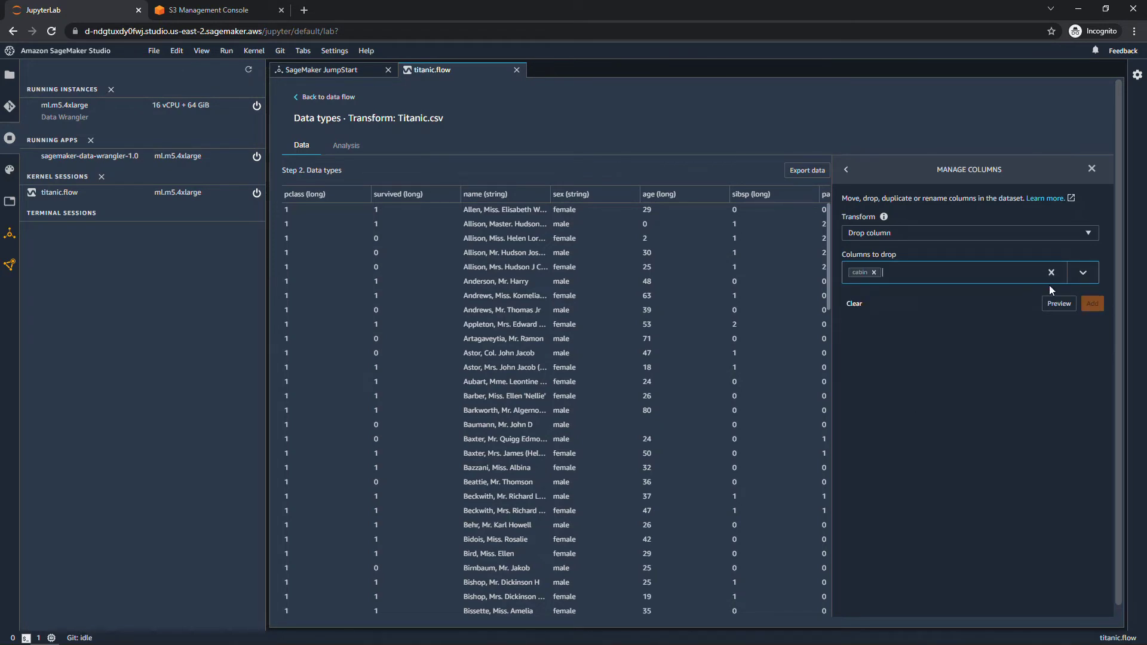
pyautogui.click(1082, 273)
pyautogui.scroll(-1, 985, 370)
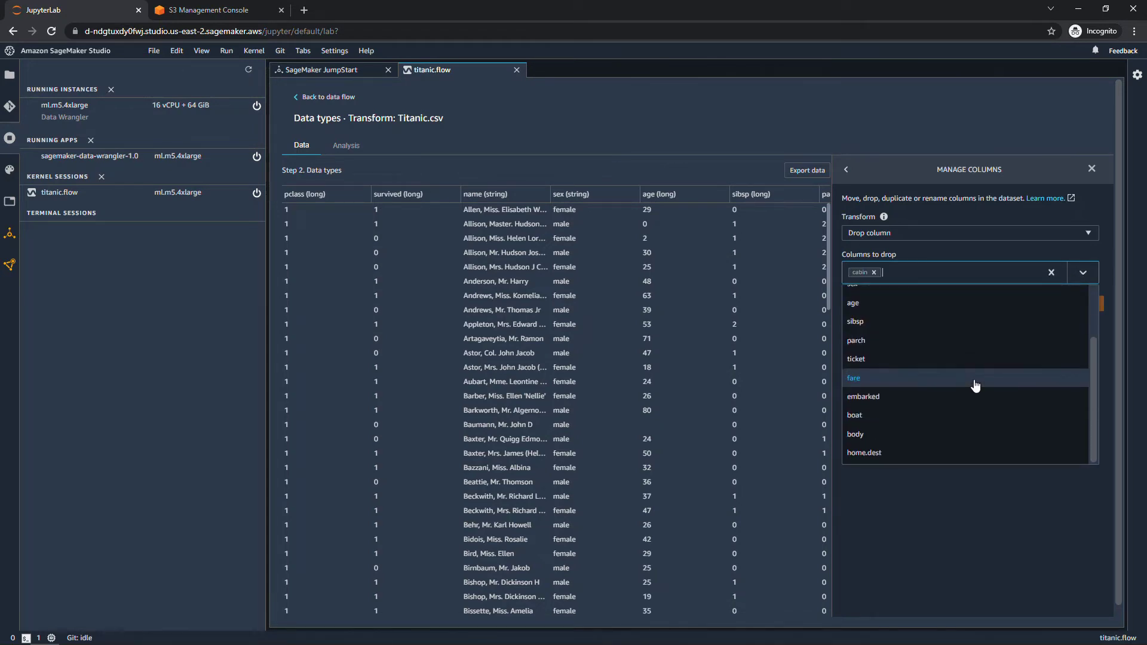
pyautogui.click(956, 359)
pyautogui.click(1081, 275)
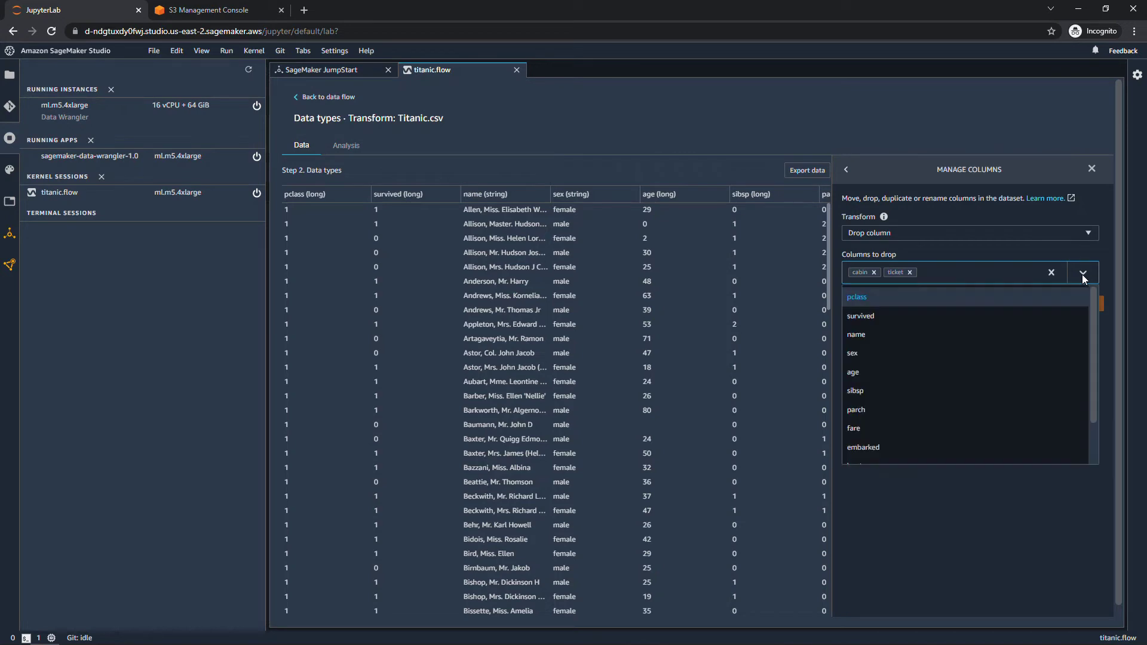
pyautogui.click(948, 334)
# - Include sibsp, parch, home.dest, boat and body in the columns to drop, then preview and add the Drop column transform
pyautogui.click(1085, 273)
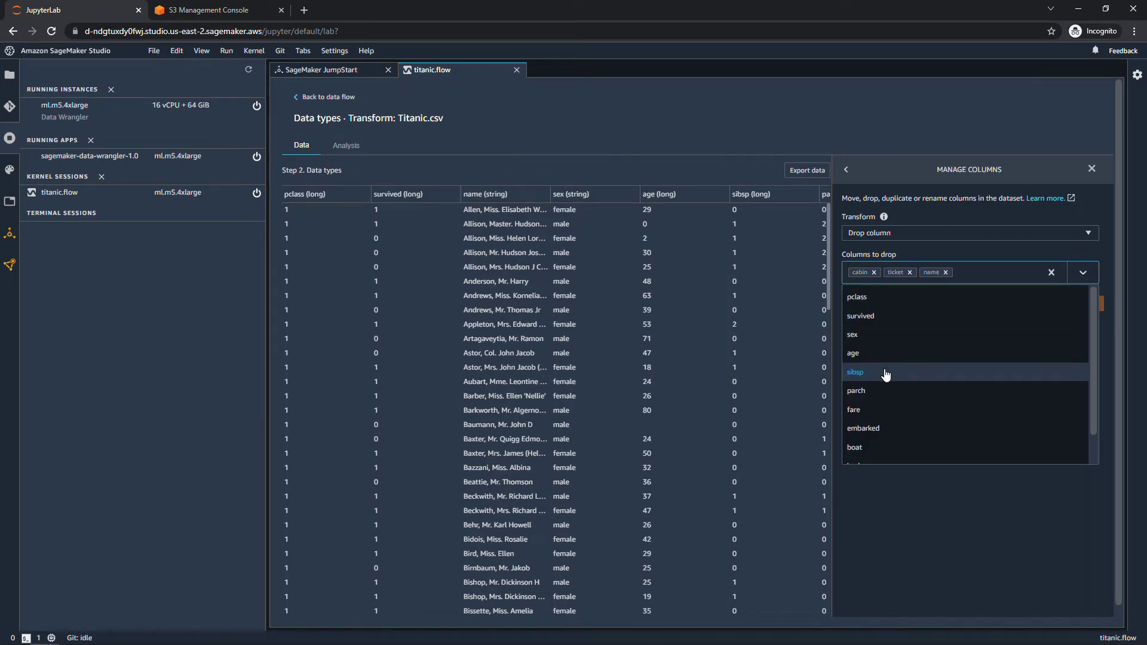
pyautogui.click(1063, 371)
pyautogui.click(1084, 274)
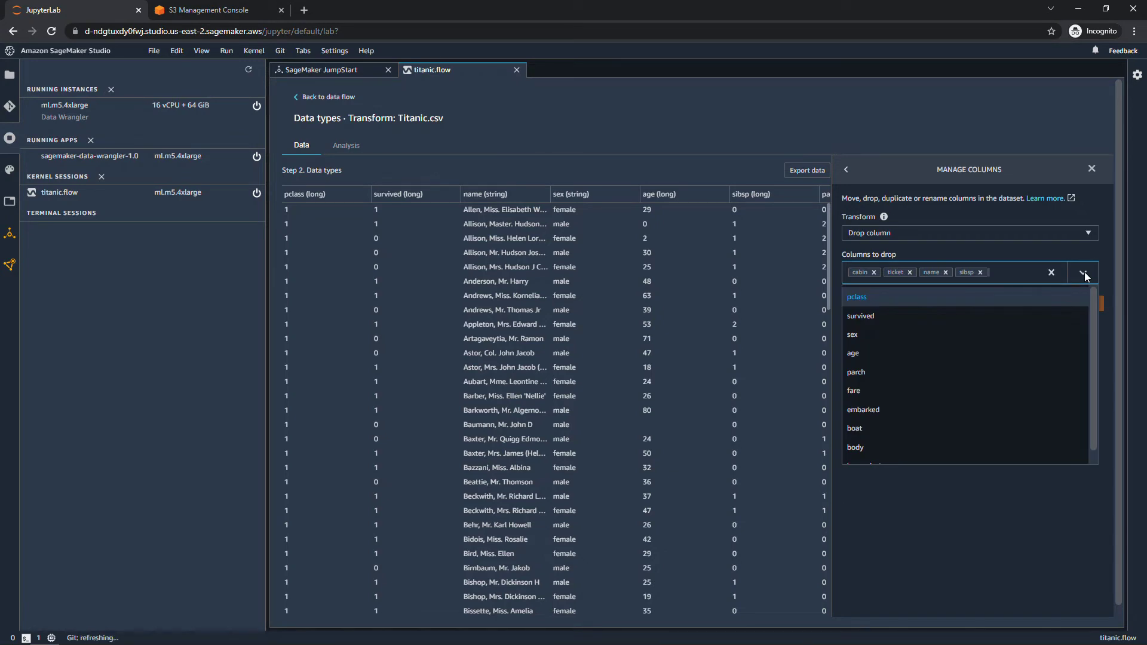
pyautogui.click(916, 373)
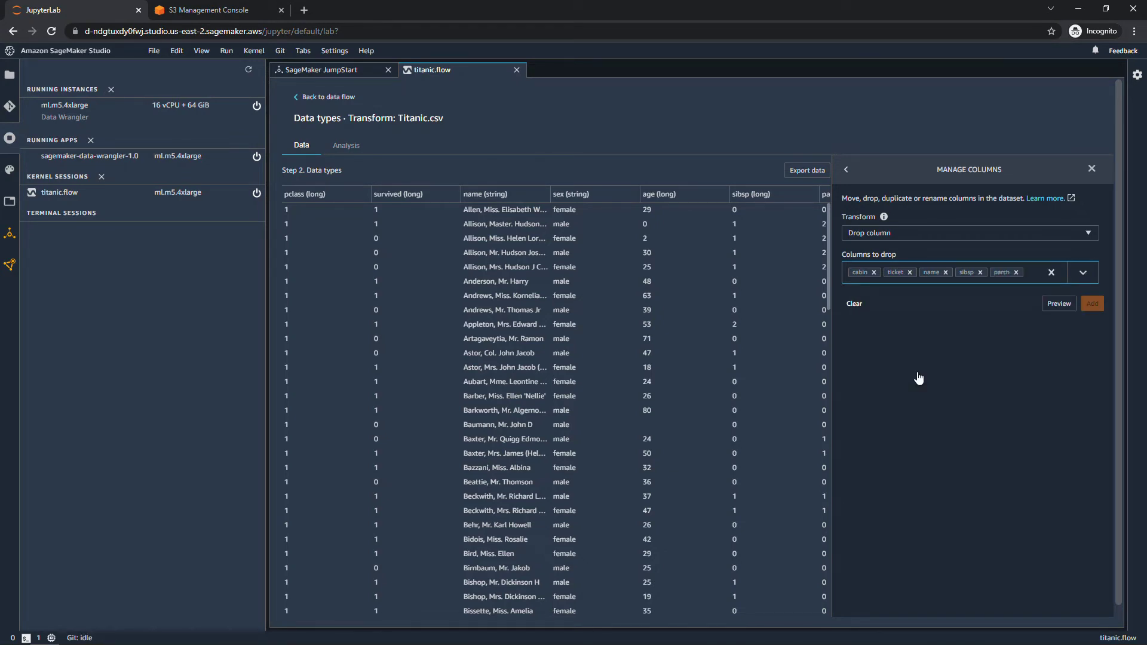
pyautogui.click(886, 449)
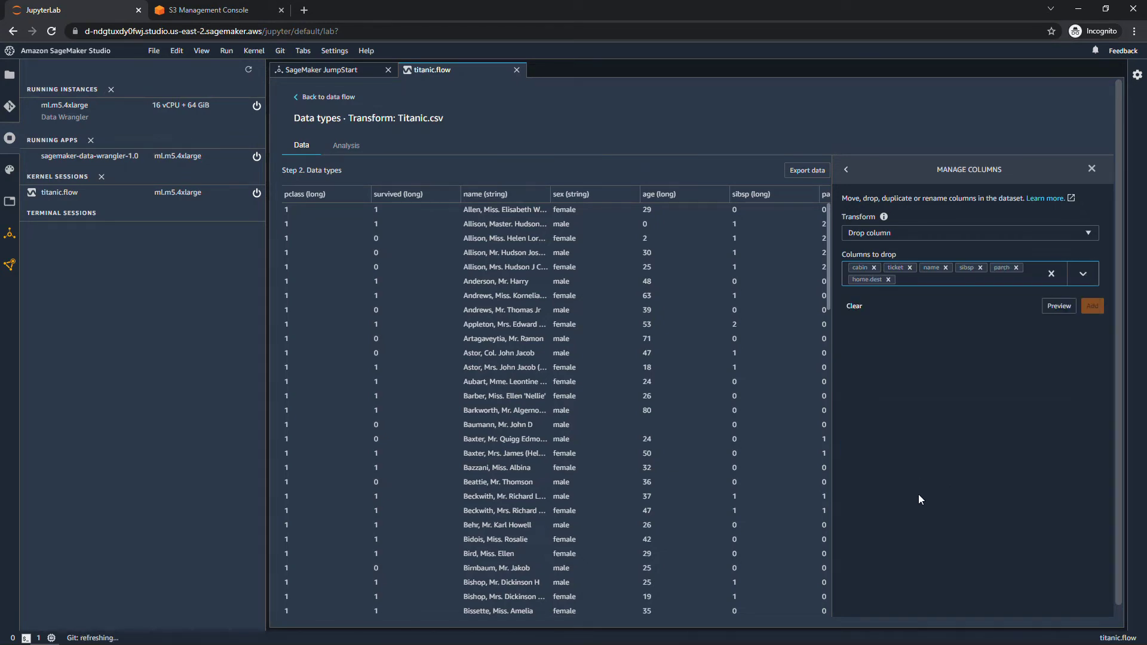
pyautogui.click(1084, 274)
pyautogui.click(914, 412)
pyautogui.click(1084, 274)
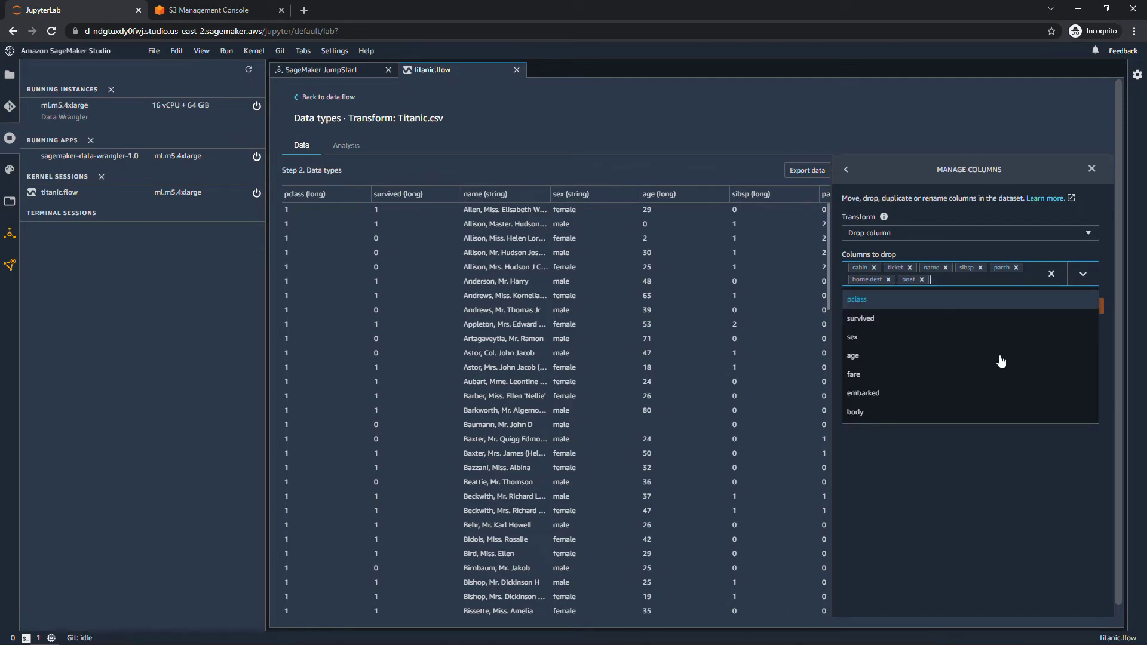
pyautogui.click(866, 417)
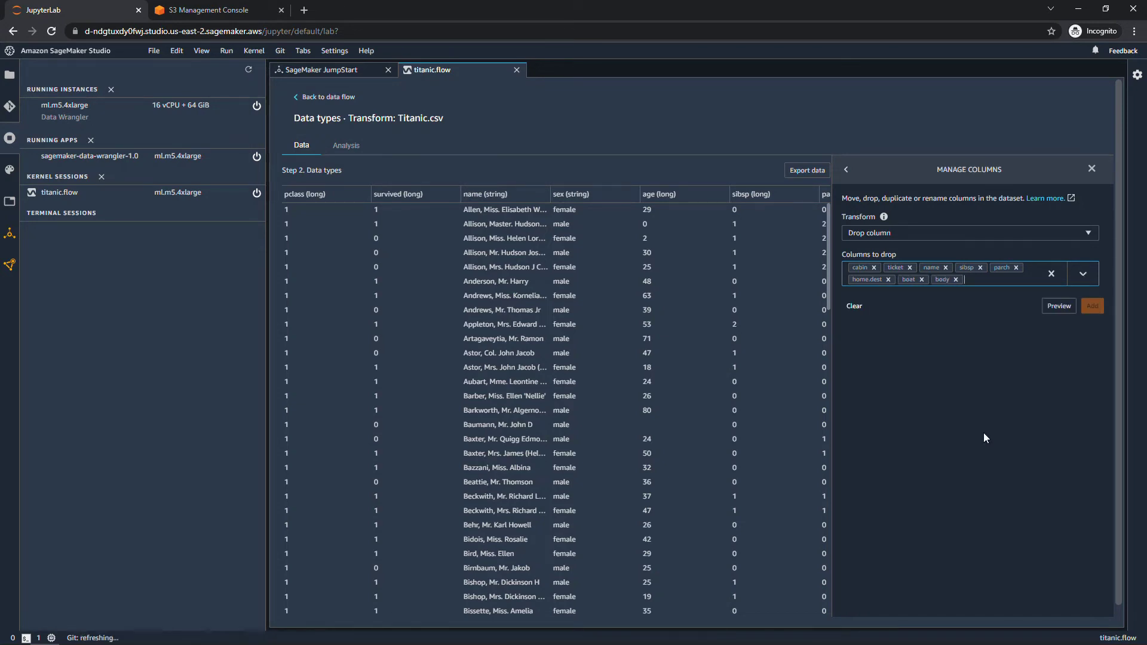
pyautogui.click(1058, 306)
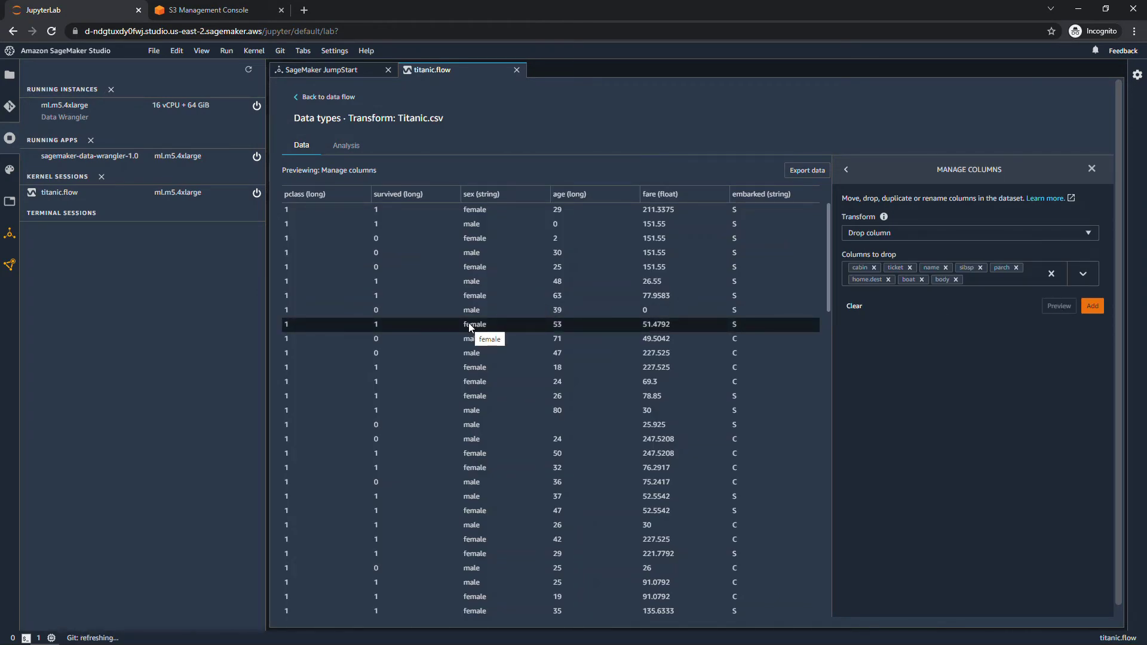
pyautogui.click(1092, 306)
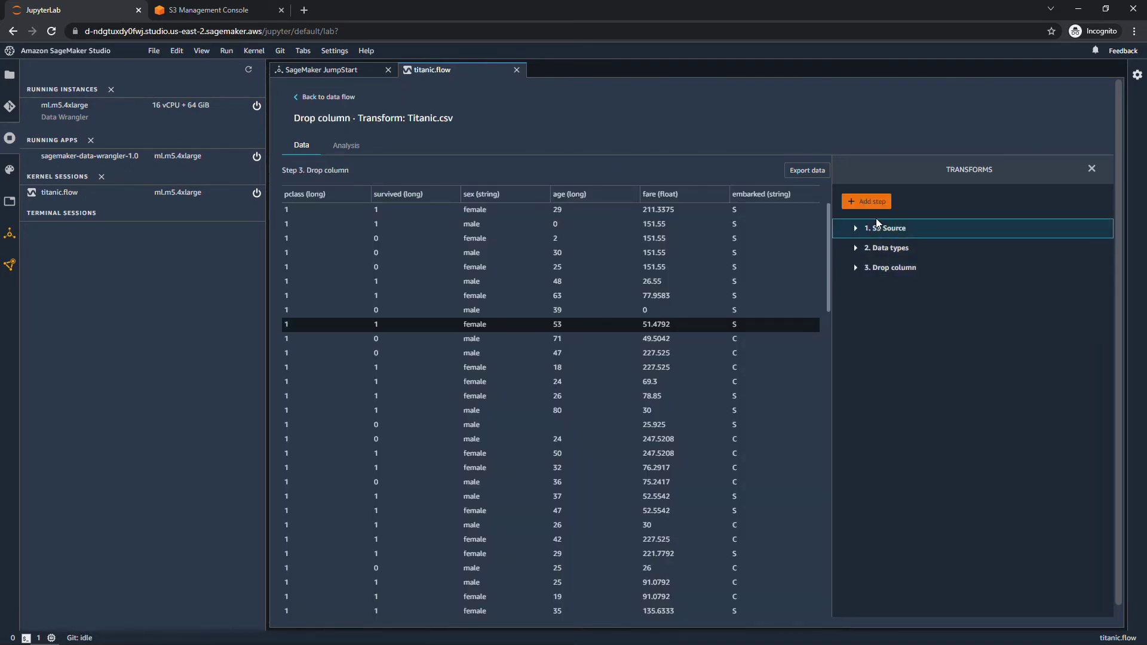
# - Add a Handle missing transform that uses Drop missing on the age column, previewing it before adding
pyautogui.click(869, 203)
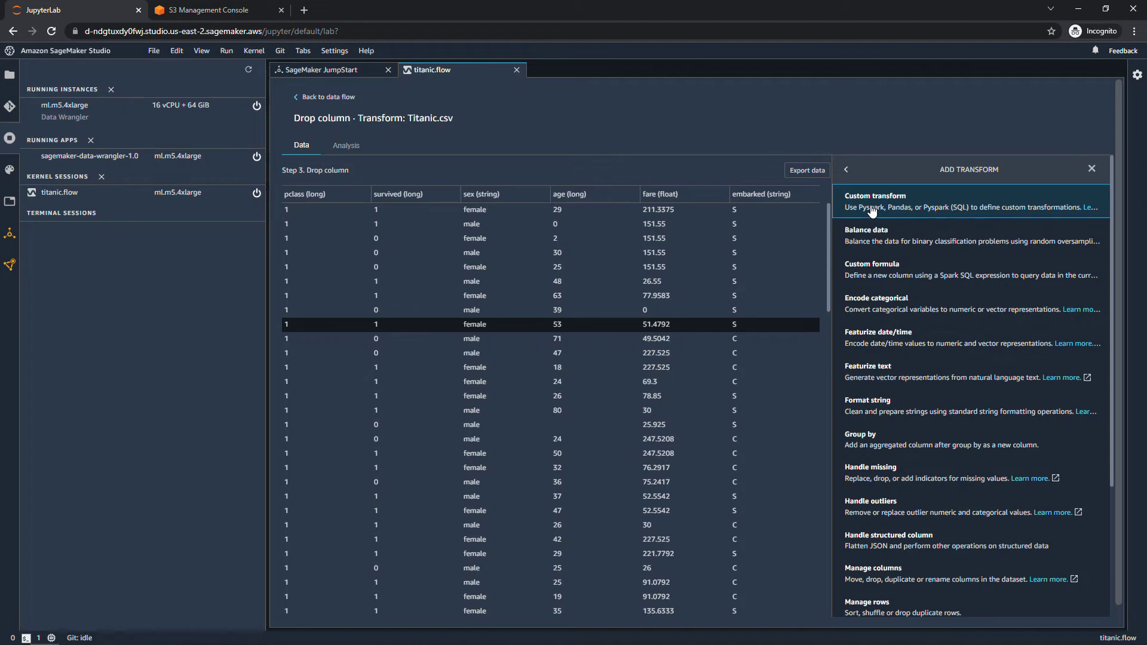
pyautogui.click(926, 473)
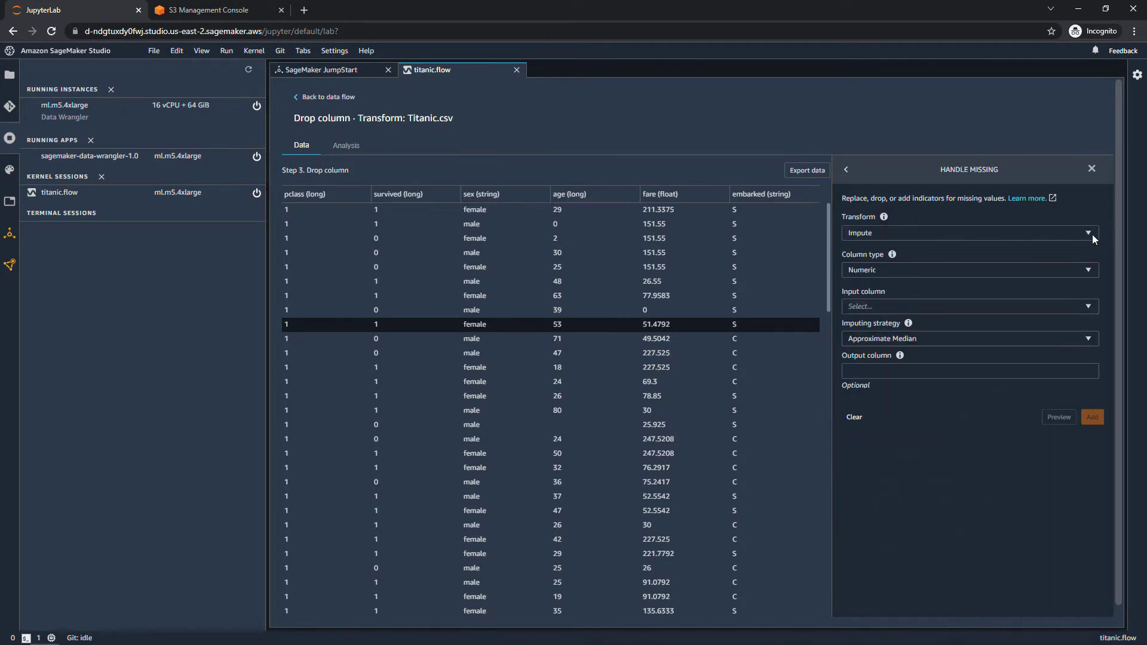
pyautogui.click(1090, 234)
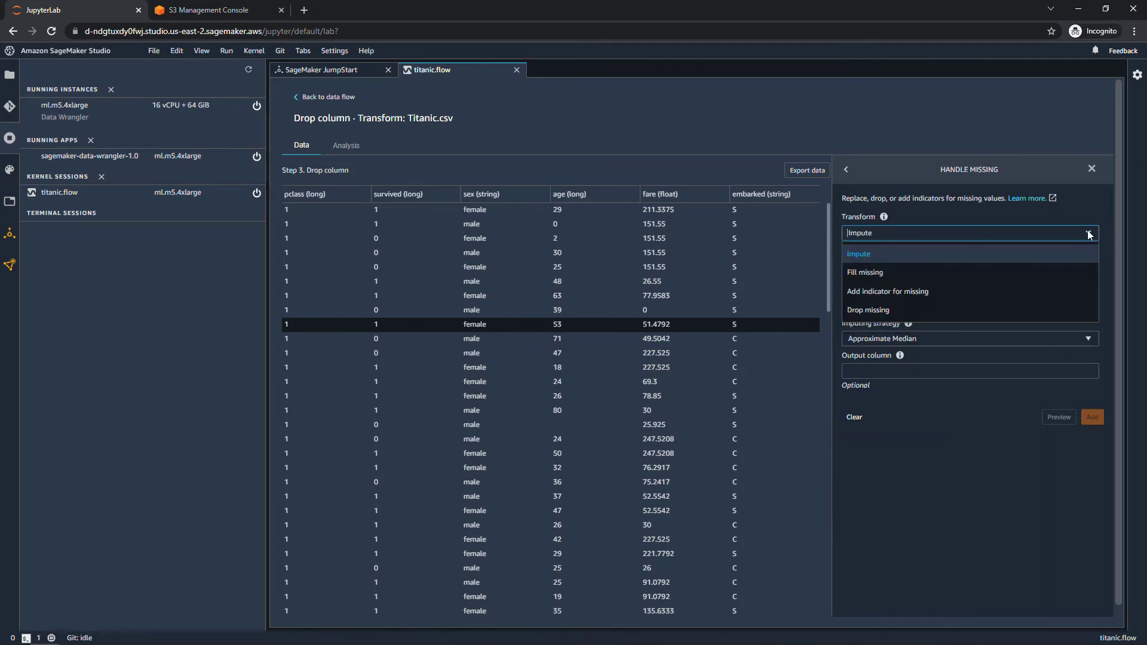
pyautogui.click(870, 311)
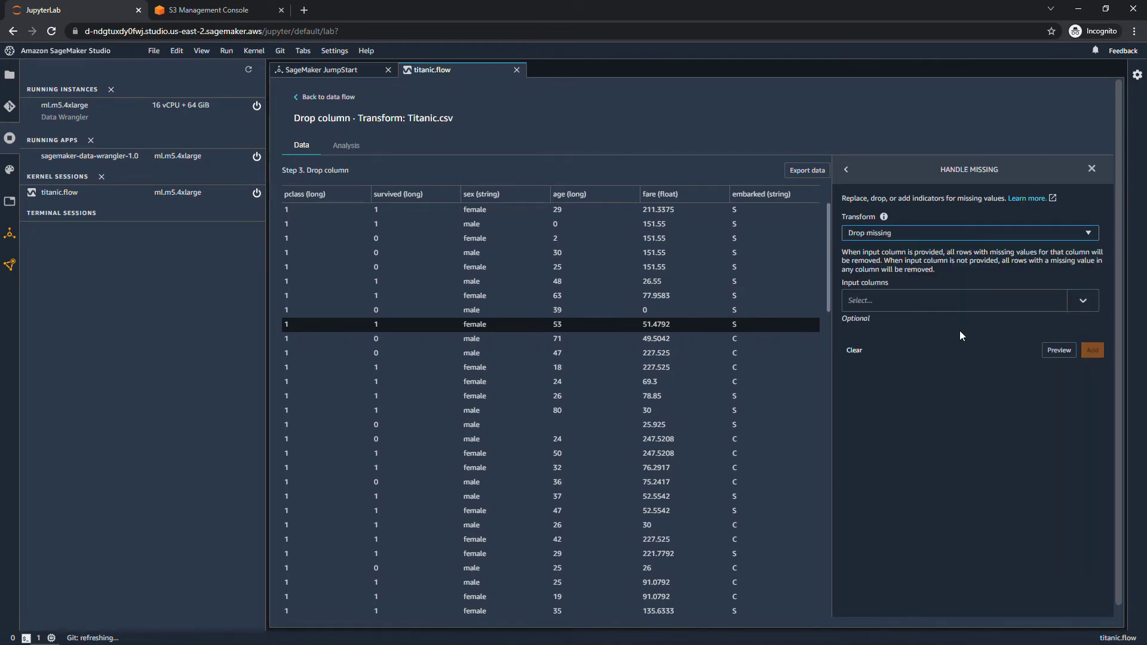
pyautogui.click(1081, 301)
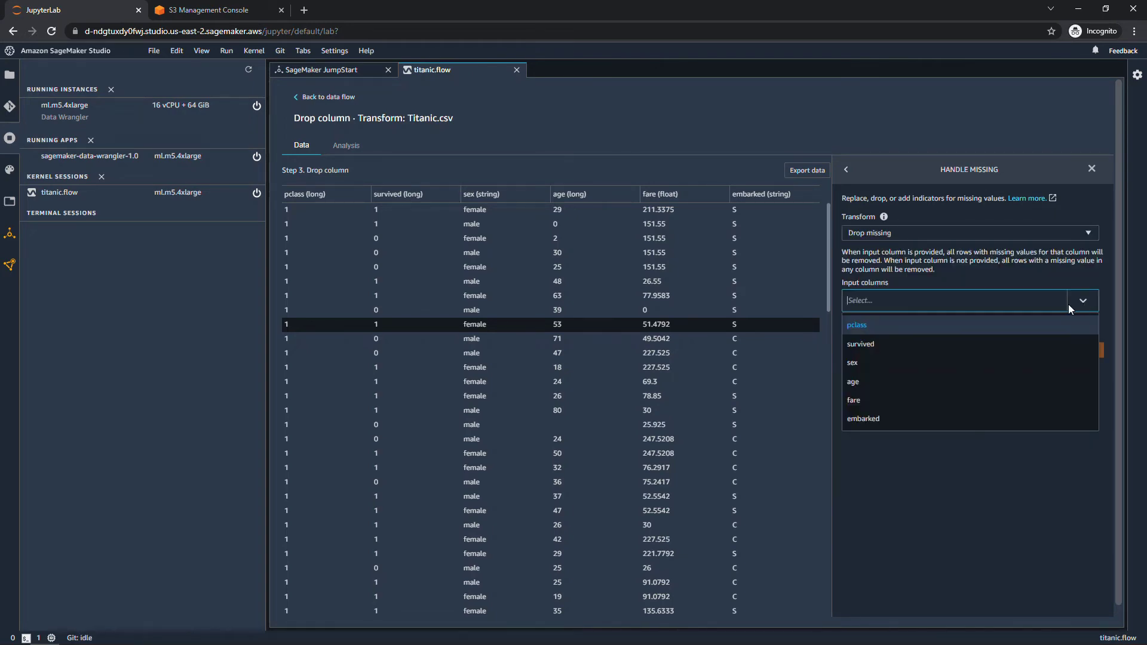
pyautogui.click(869, 388)
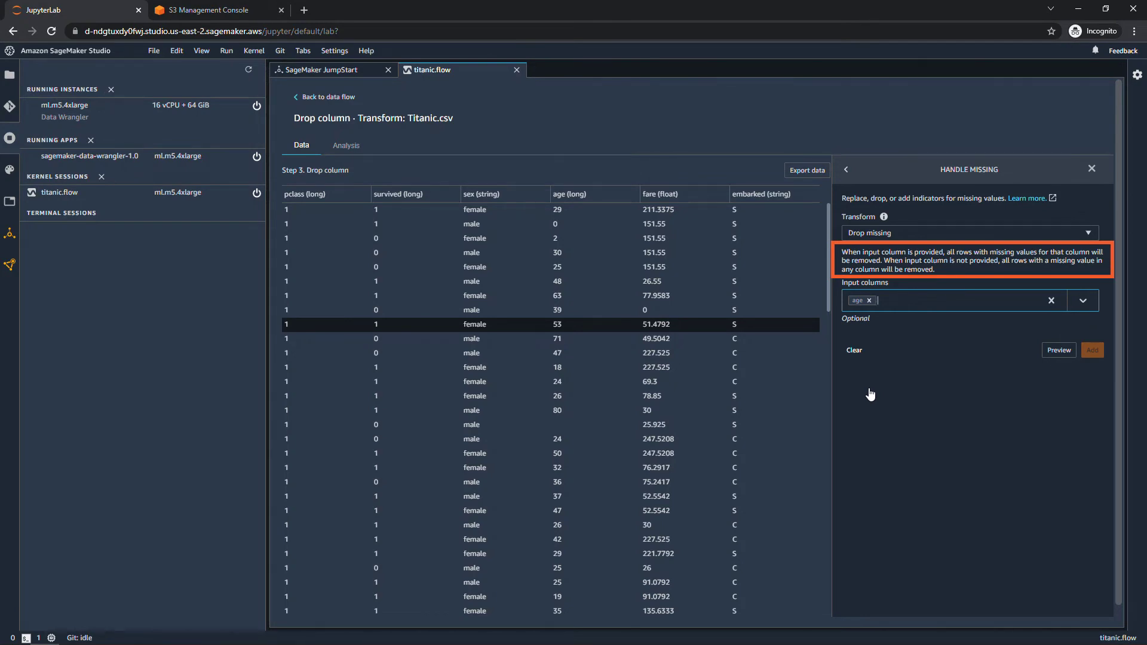
pyautogui.click(1051, 351)
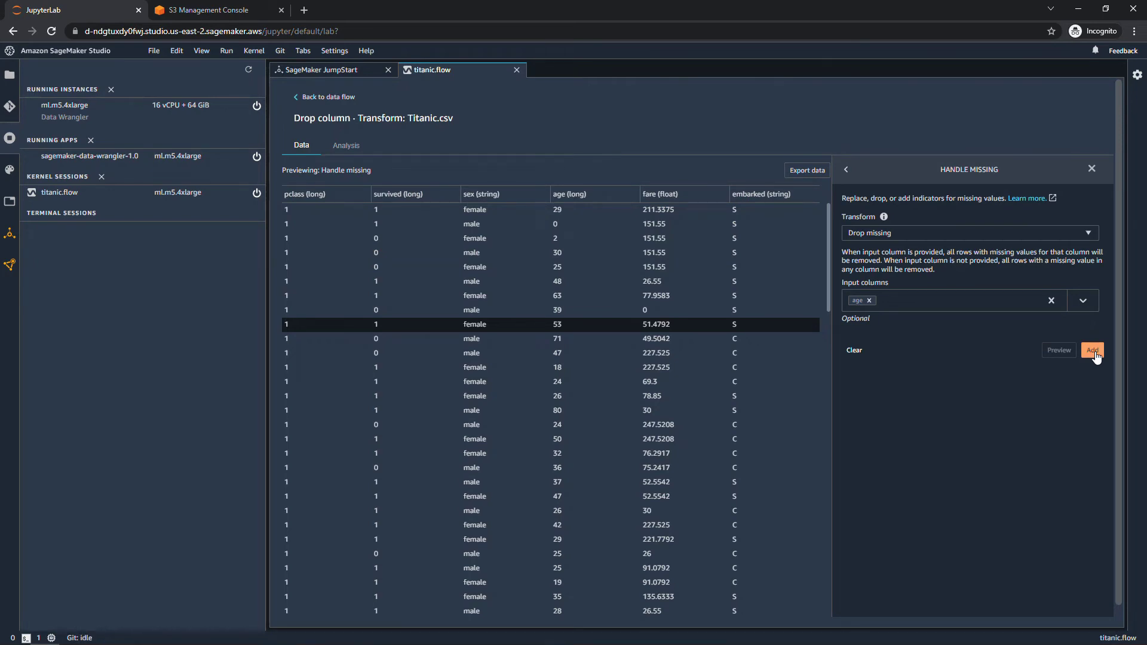
pyautogui.click(1093, 352)
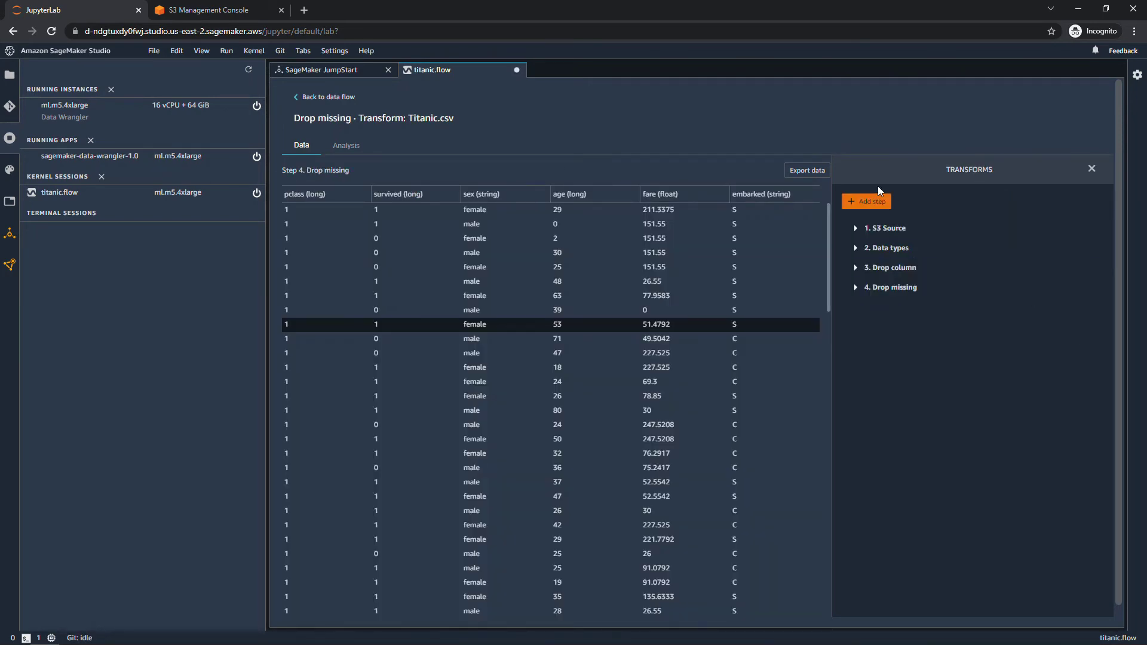
# - Add another Handle missing transform using Drop missing, this time on the fare column, previewing it before adding
pyautogui.click(870, 201)
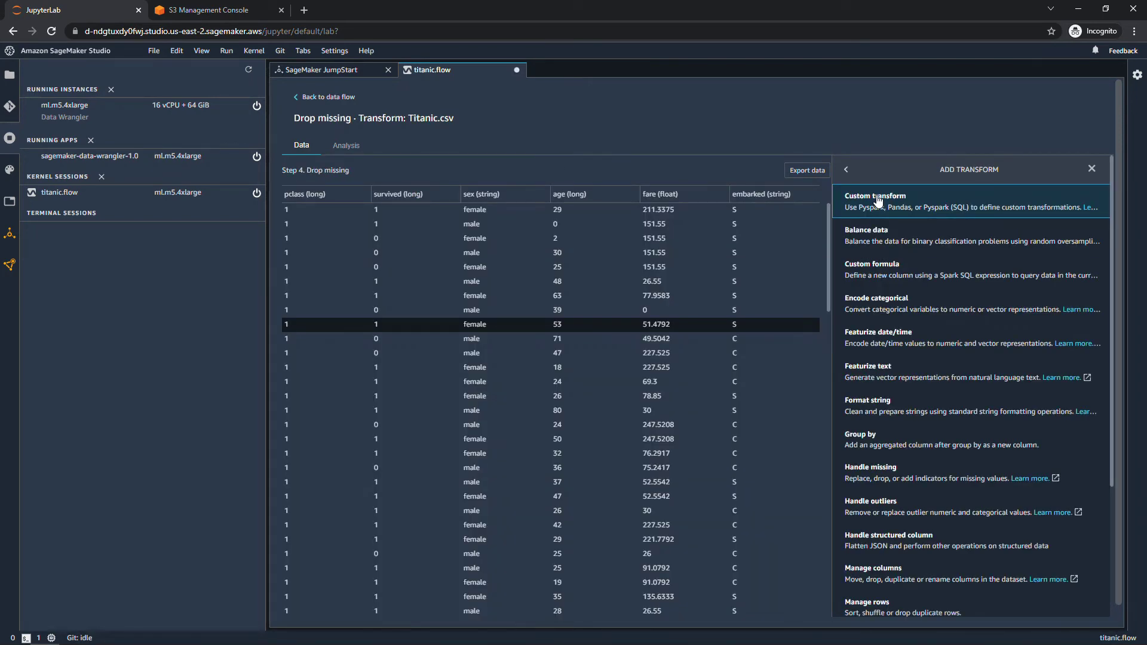
pyautogui.click(921, 476)
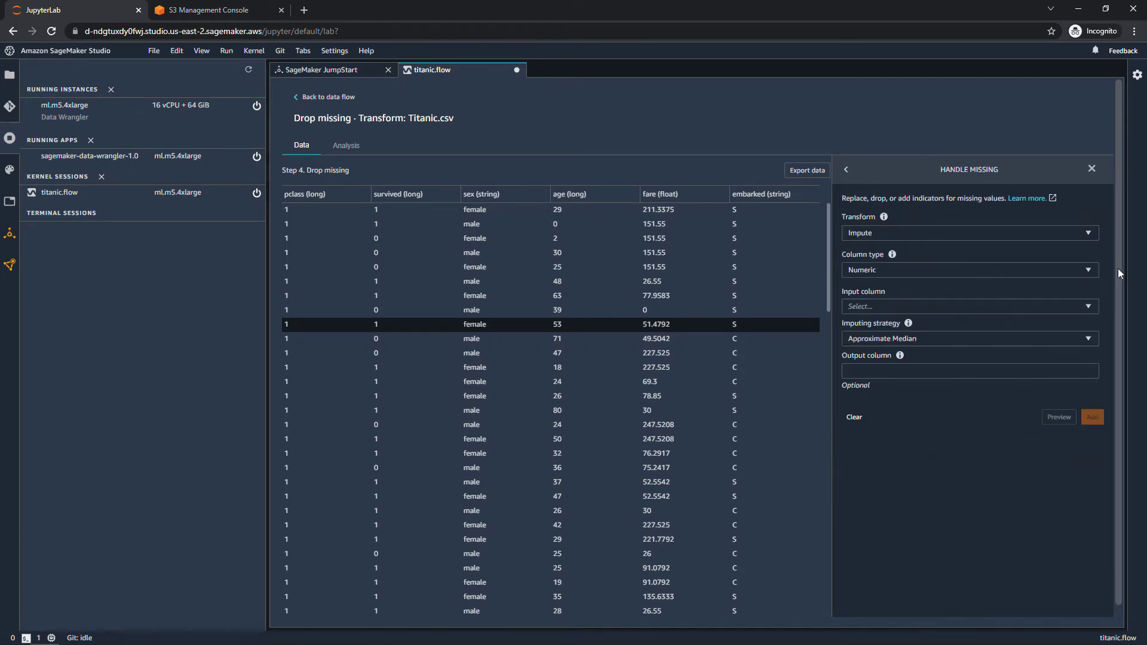
pyautogui.click(1091, 233)
pyautogui.click(942, 312)
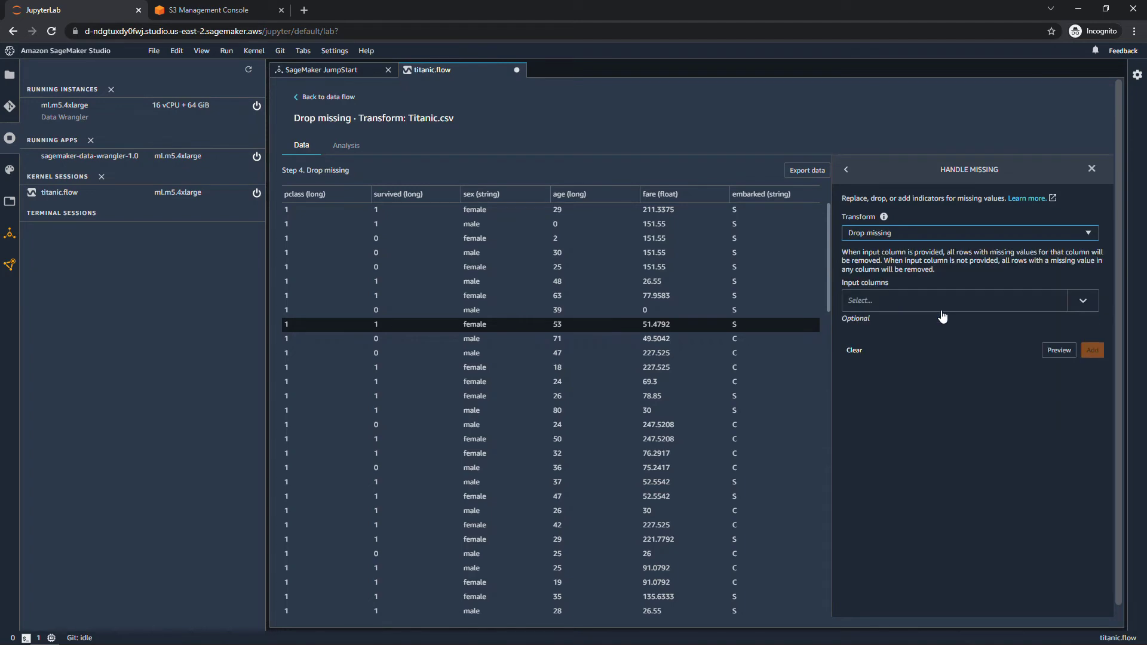
pyautogui.click(1081, 301)
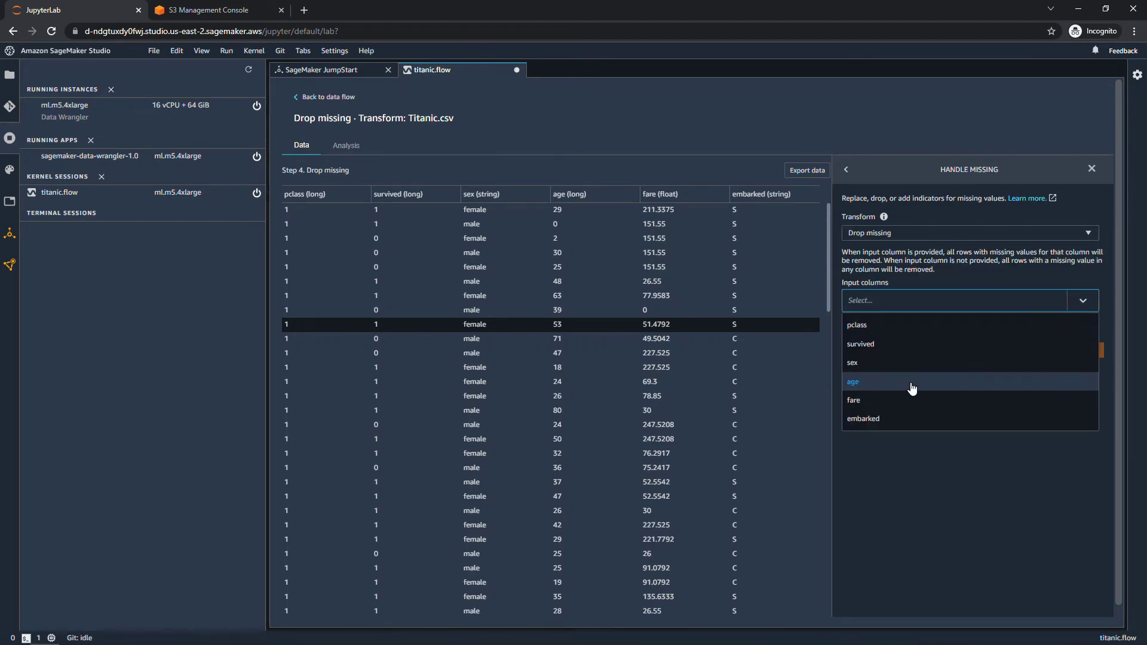
pyautogui.click(884, 400)
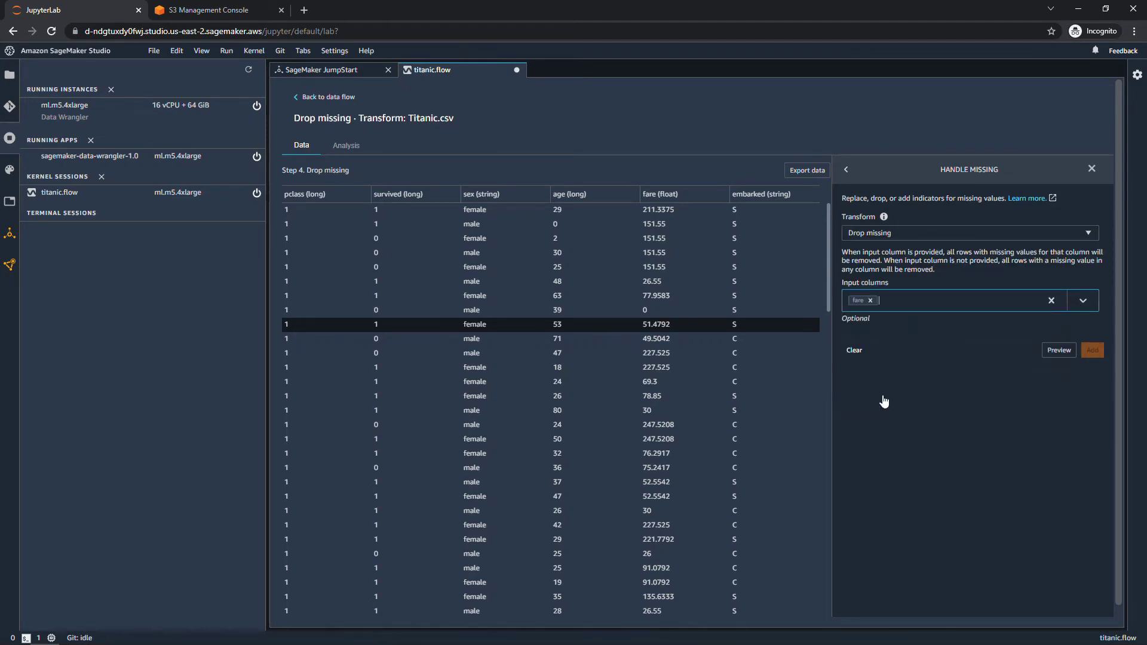
pyautogui.click(1058, 350)
pyautogui.click(1092, 352)
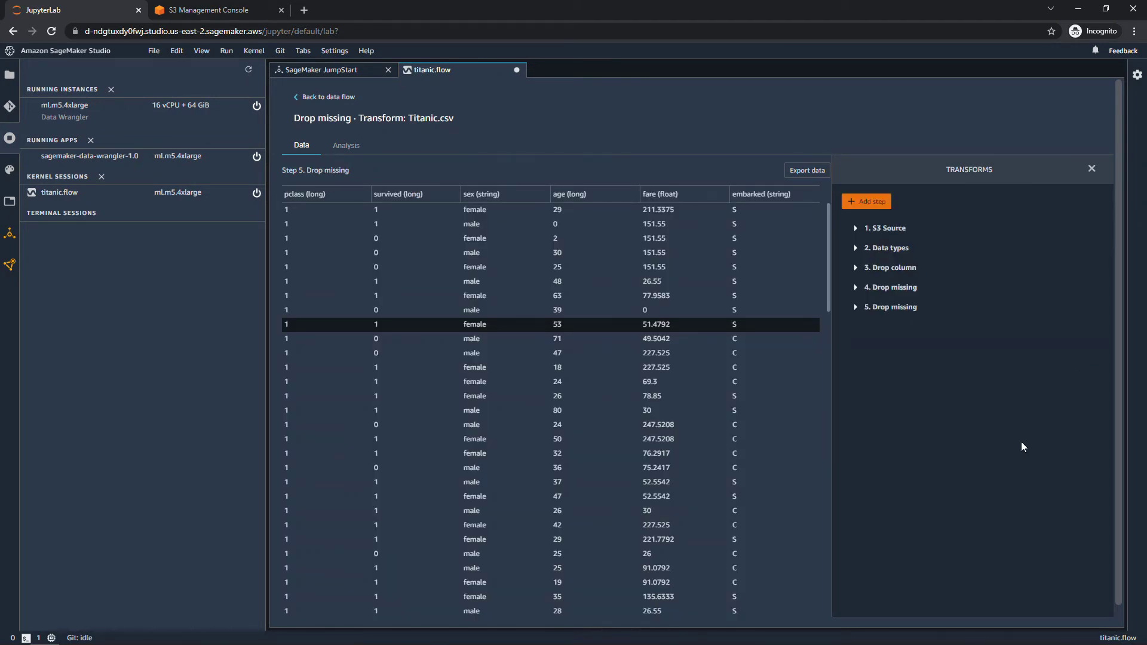
# - Start a custom transform in Python (Pandas) and preview df.info() to check the columns for missing values
pyautogui.click(880, 202)
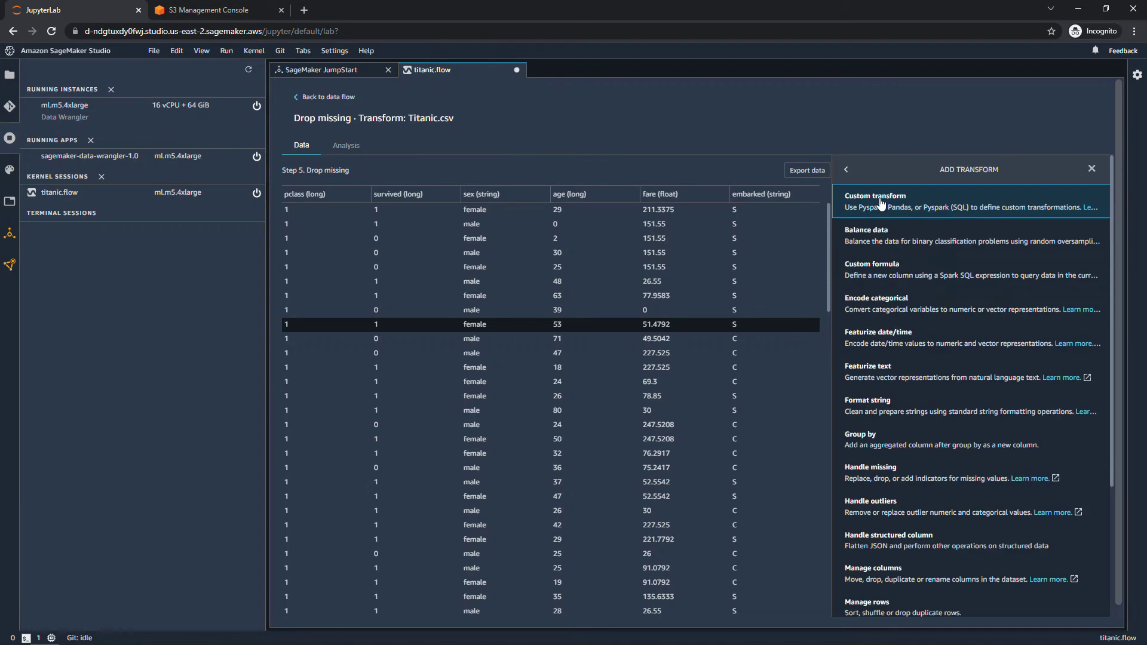
pyautogui.click(931, 204)
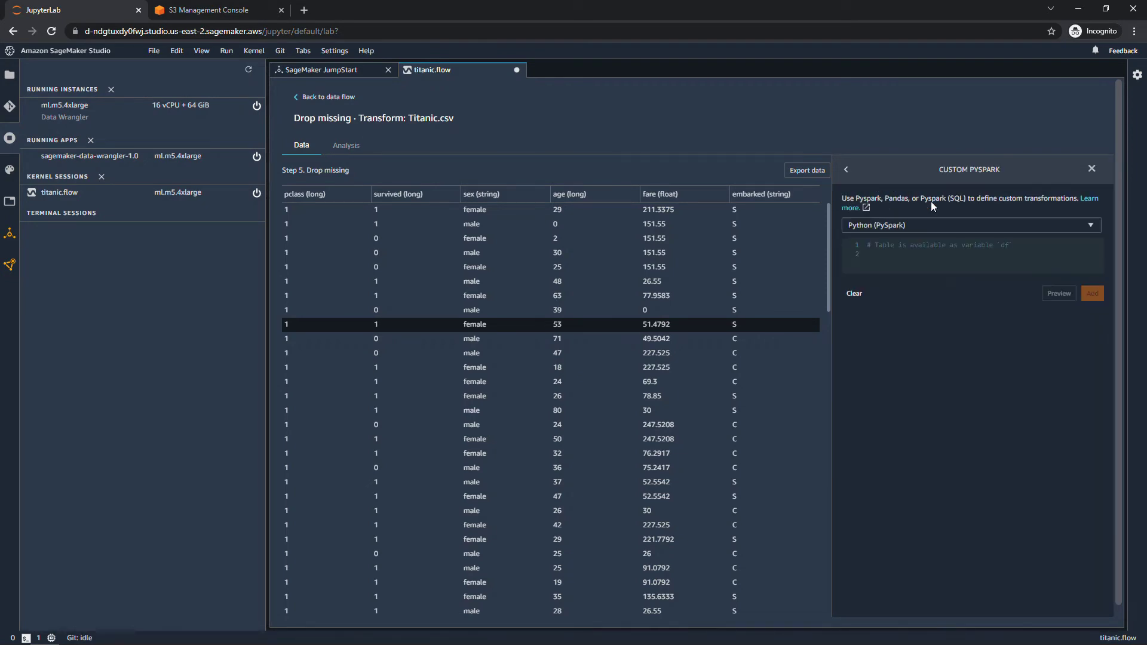
pyautogui.click(1090, 226)
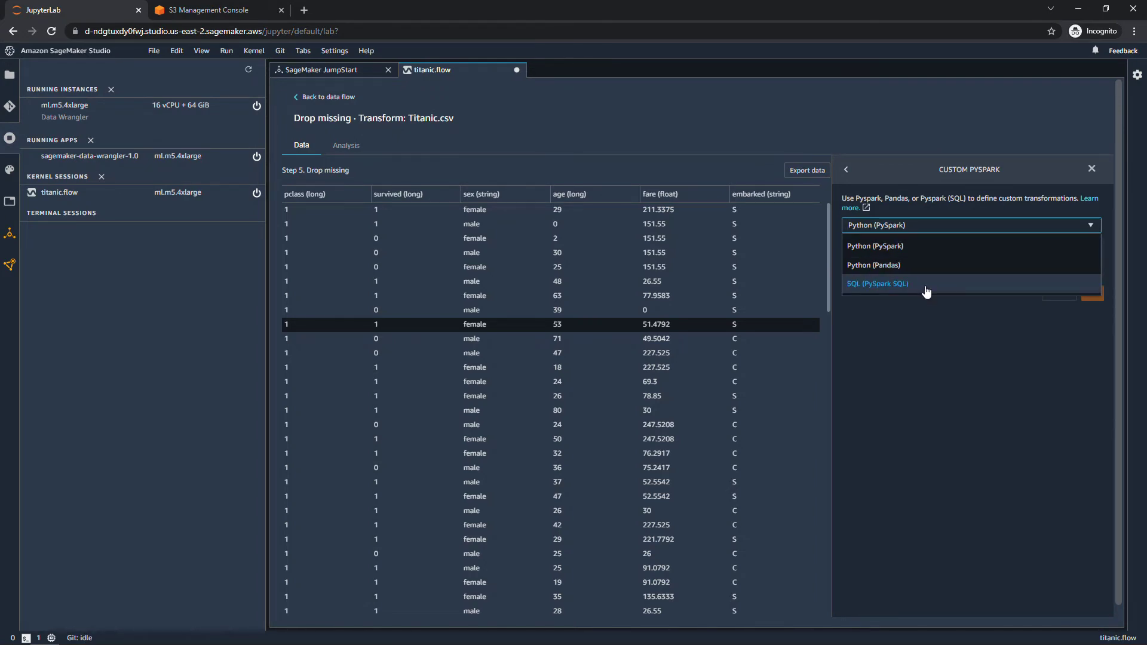
pyautogui.click(885, 270)
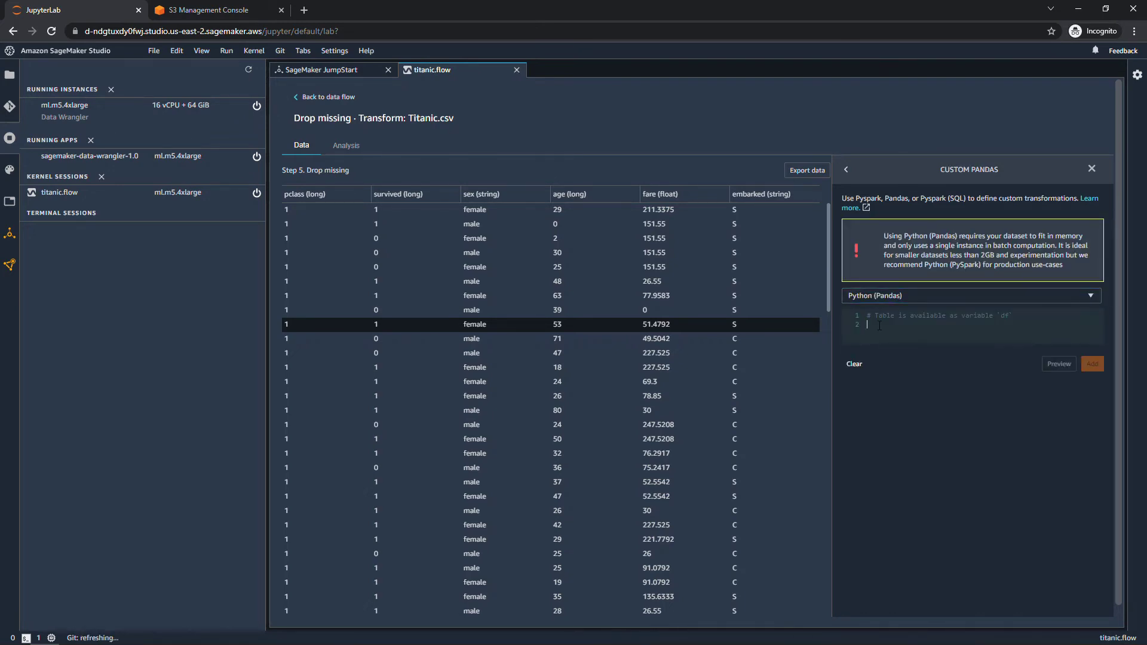
pyautogui.write('df.info()')
pyautogui.click(1057, 363)
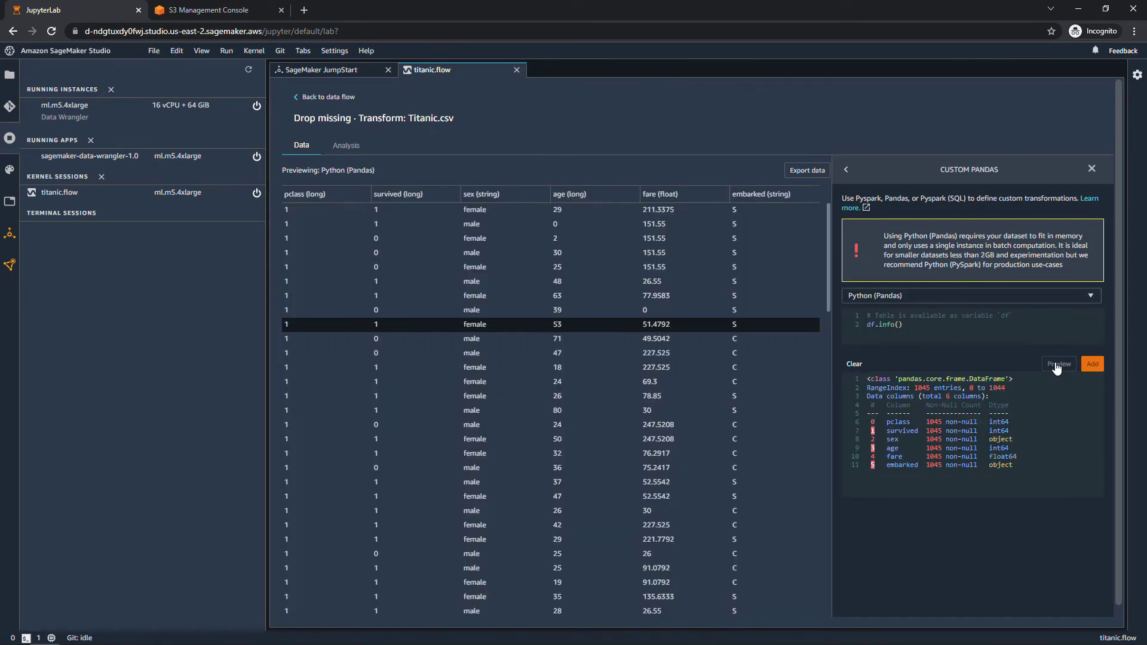
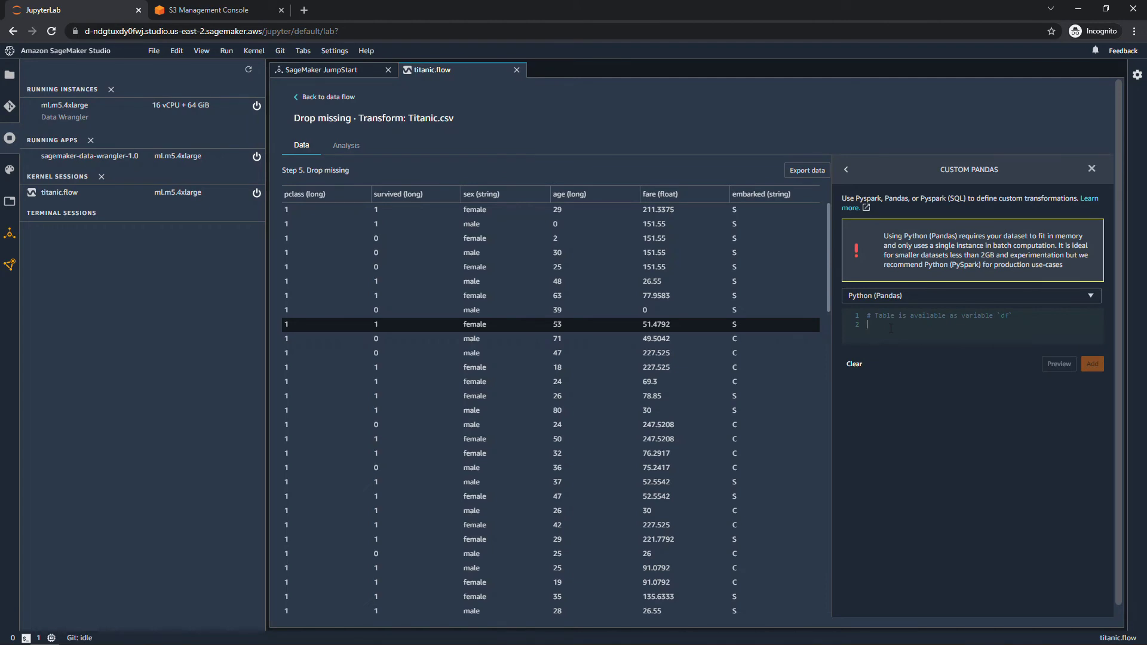
# - One-hot encode pclass, sex and embarked with pd.get_dummies, concatenate the result onto df, add the Custom Pandas transform and check the new columns
pyautogui.write("import pandas as pd  dummies = [] cols = ['pclass','sex','embarked'] for col in cols:     dummies.append(pd.get_dummies(df[col]))  encoded = pd.concat(dummies, axis=1)  df = pd.concat((df, encoded),axis=1)")
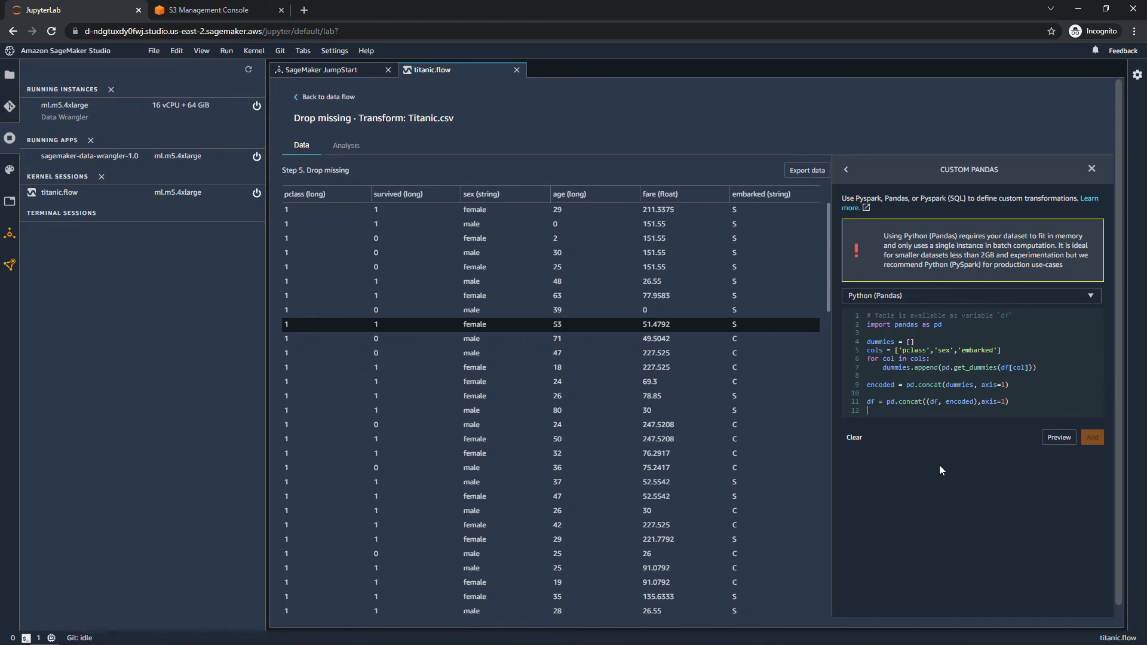
pyautogui.click(1052, 442)
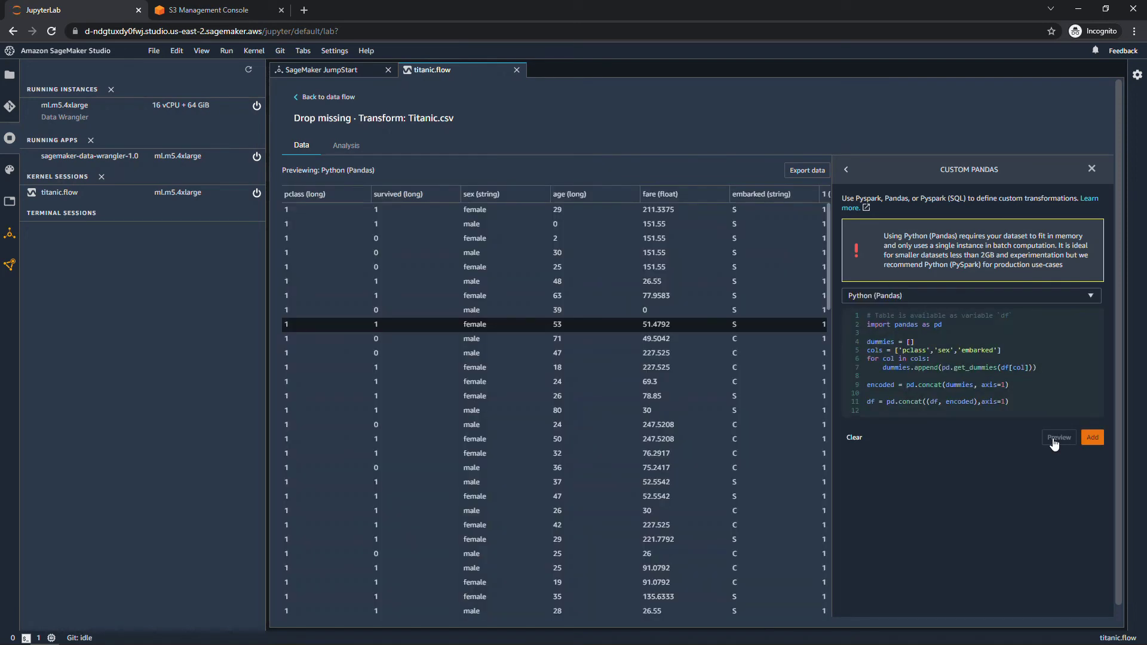
pyautogui.click(1090, 440)
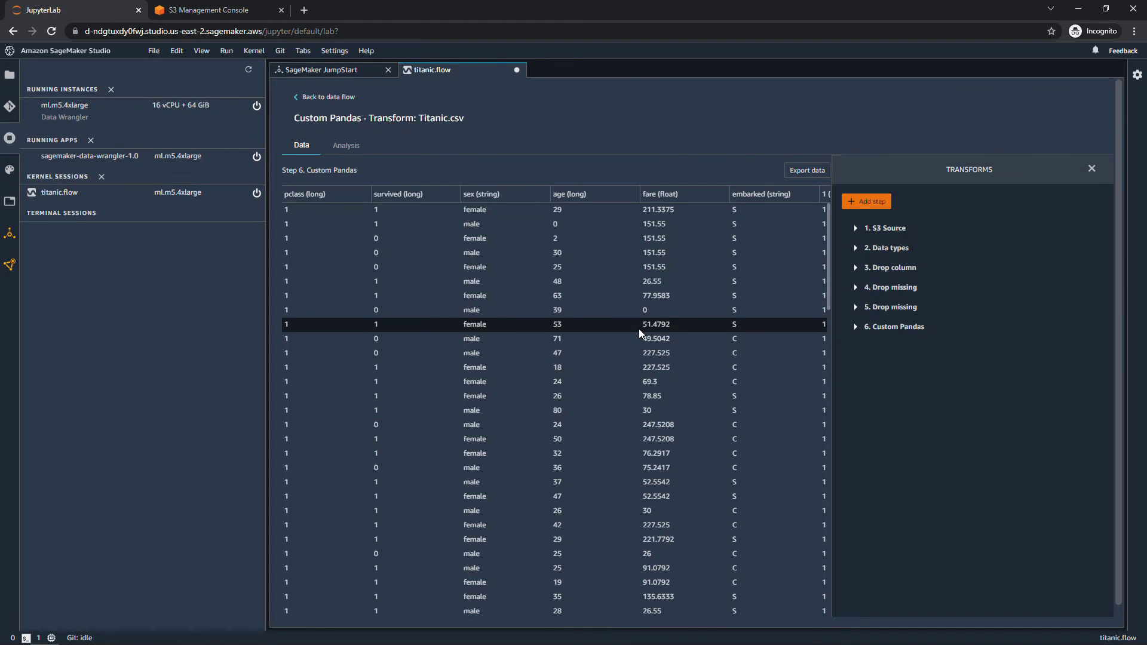
pyautogui.hscroll(3, 639, 328)
pyautogui.hscroll(4, 639, 329)
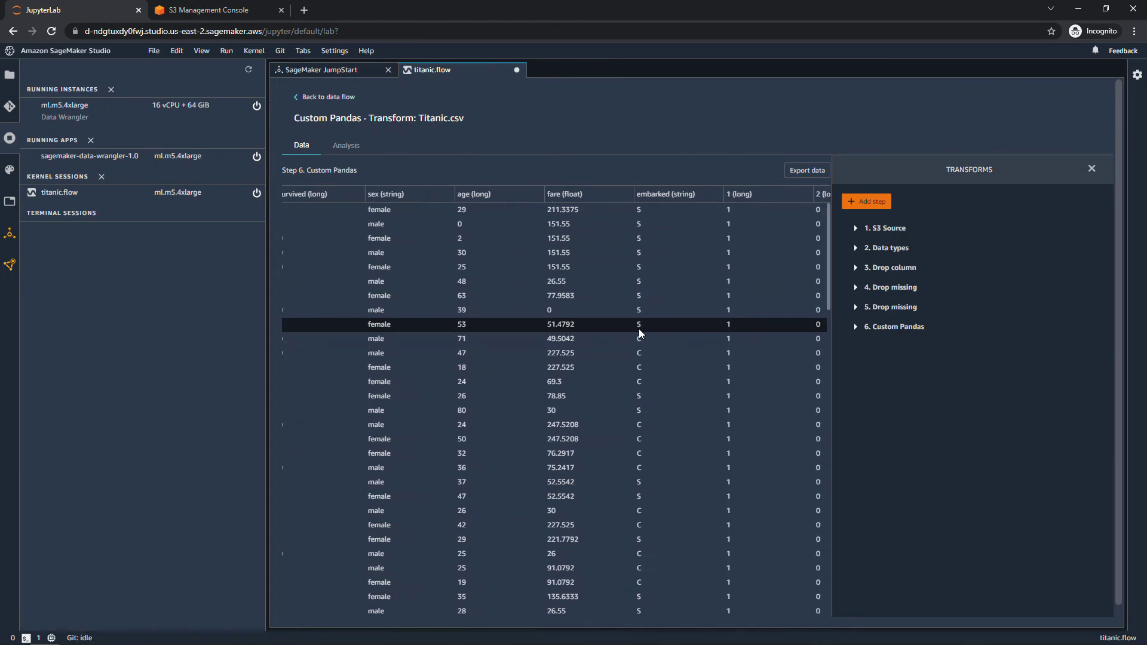
pyautogui.hscroll(10, 640, 329)
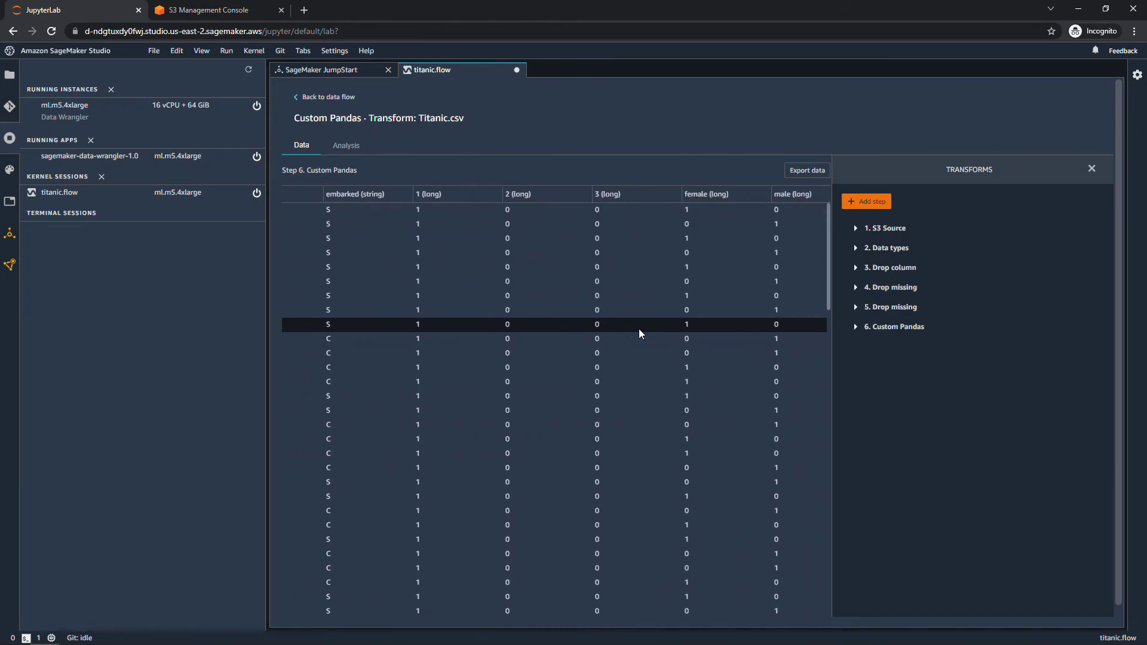
pyautogui.hscroll(1, 639, 328)
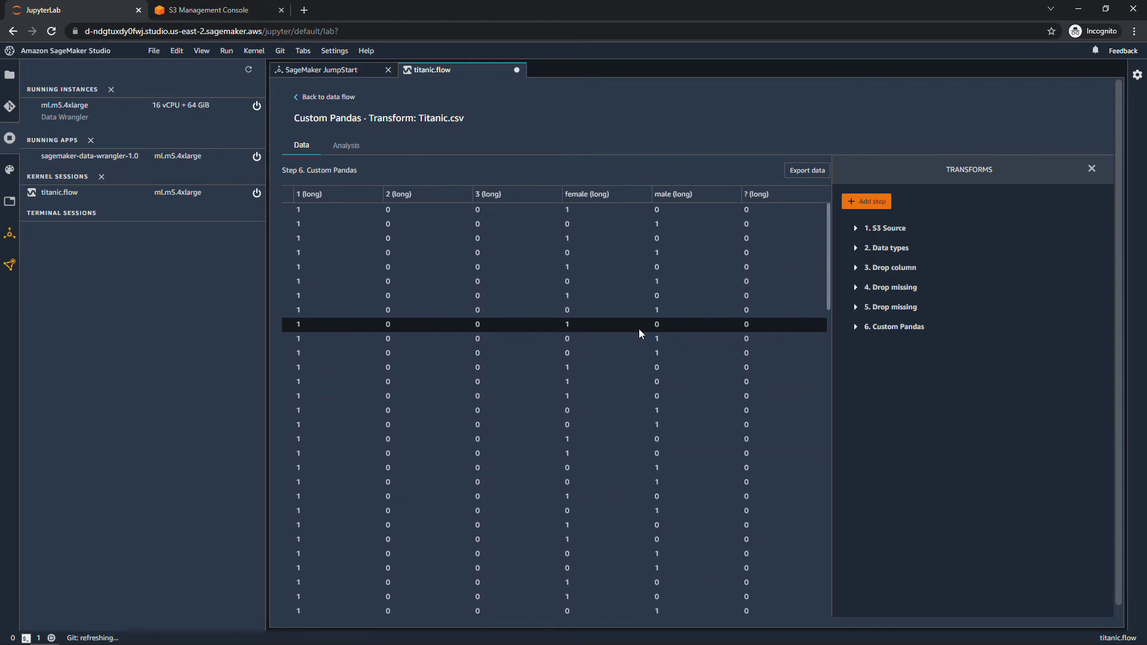
# - Start a custom SQL (PySpark SQL) transform with the query "SELECT survived, age, fare, 1, 2, 3, female, male, C, Q, S FROM df;"
pyautogui.click(871, 204)
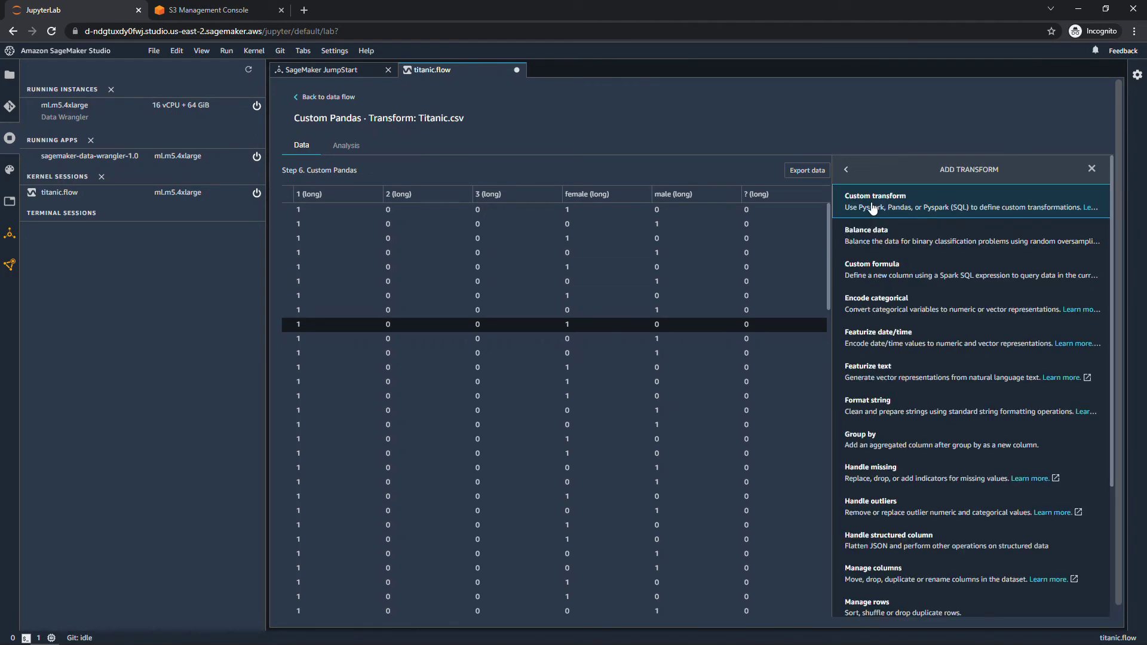
pyautogui.click(906, 206)
pyautogui.click(1090, 225)
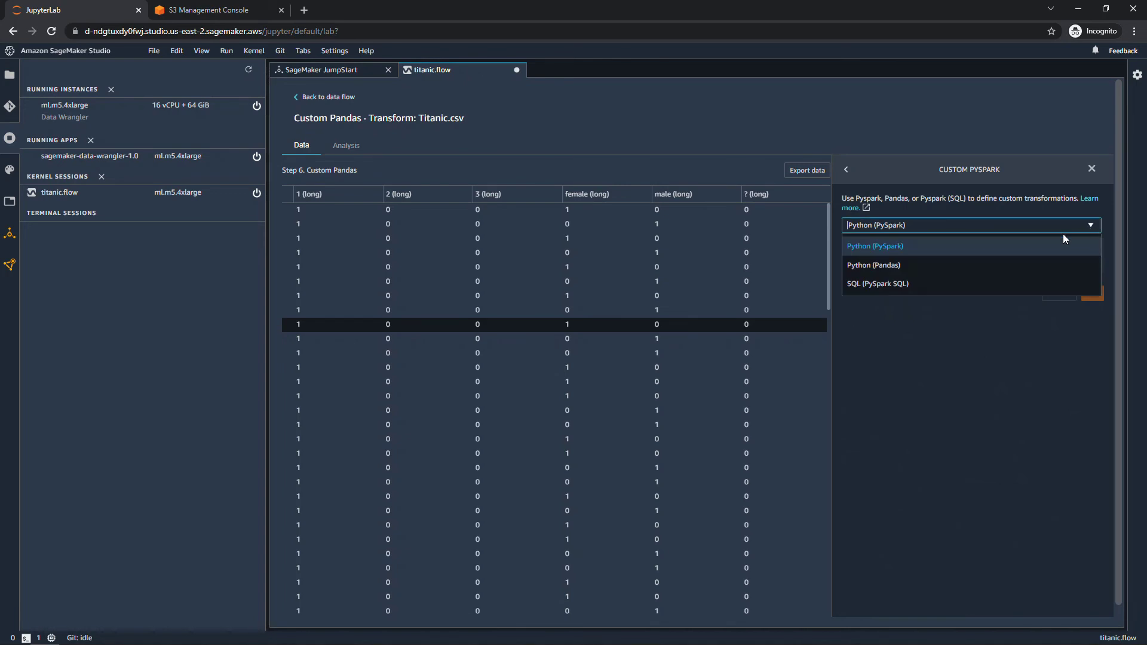
pyautogui.click(926, 289)
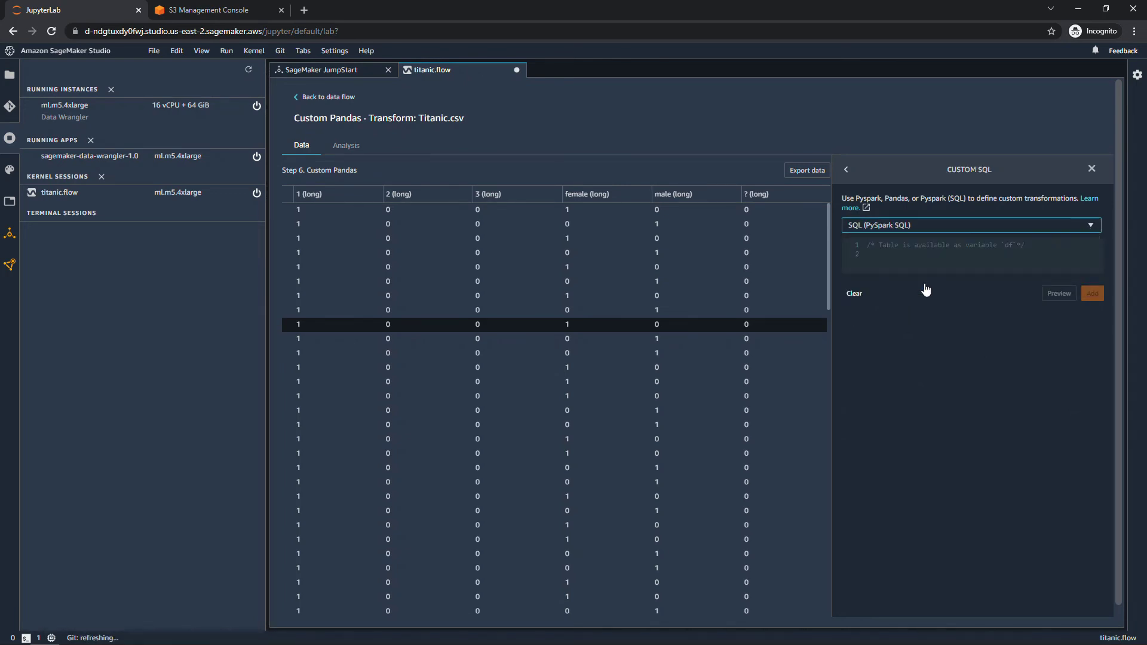
pyautogui.click(889, 255)
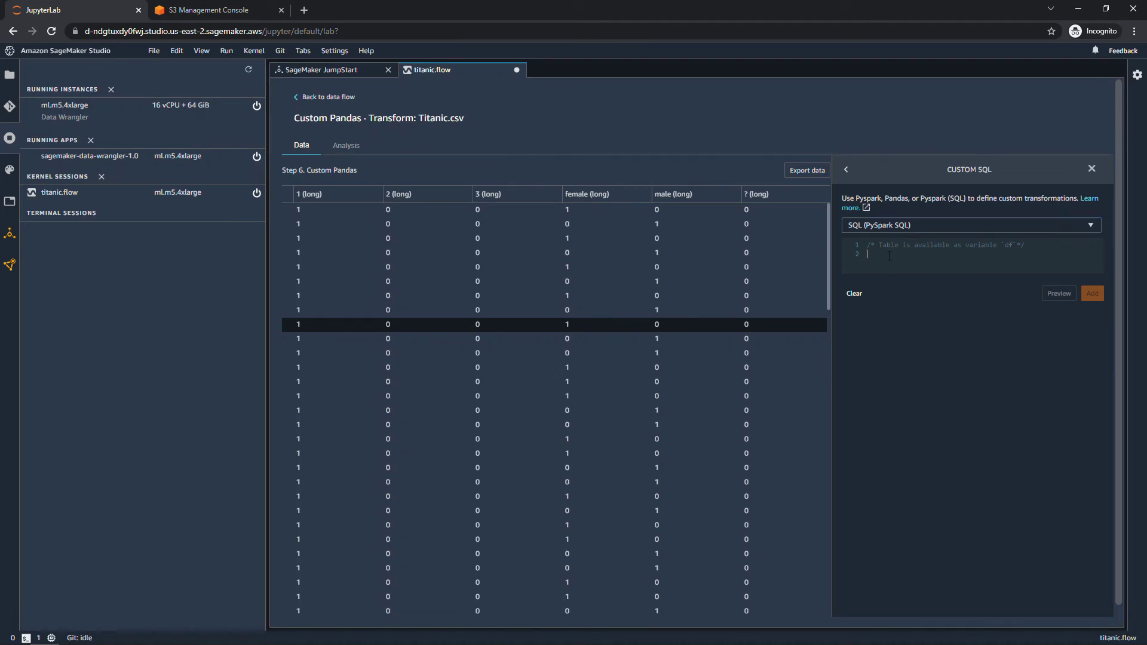
pyautogui.write('SELECT survived, age, fare, 1, 2, 3, female, male, C, Q, S FROM df;')
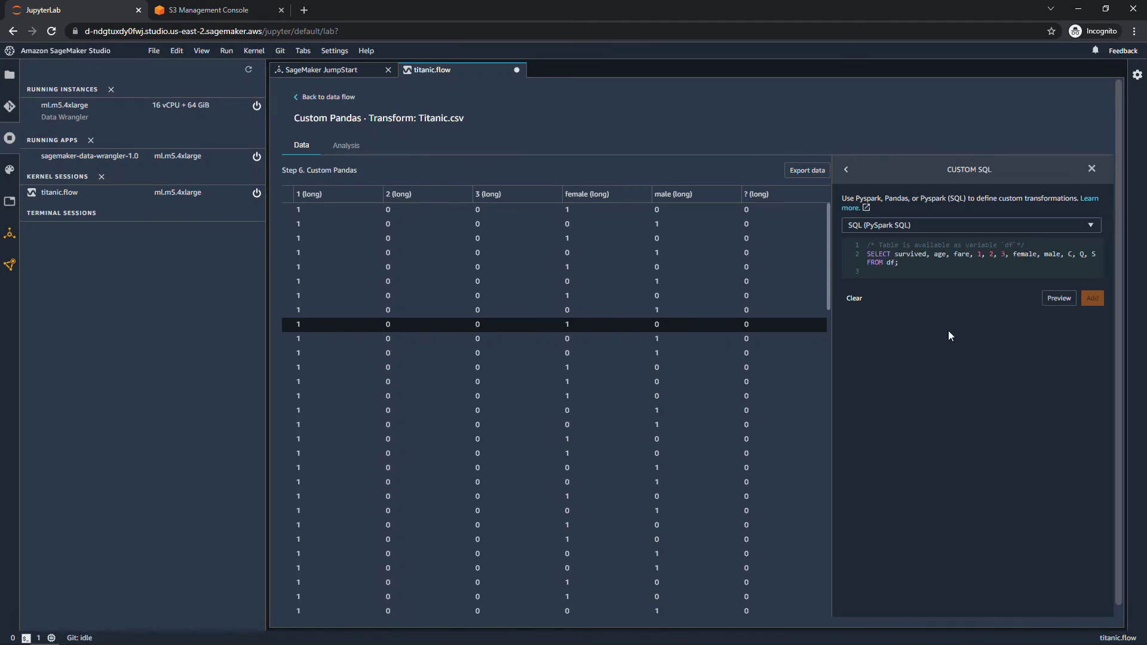
# - Save the flow, then preview and add the Custom SQL transform before returning to the data flow
pyautogui.hotkey('ctrl', 's')
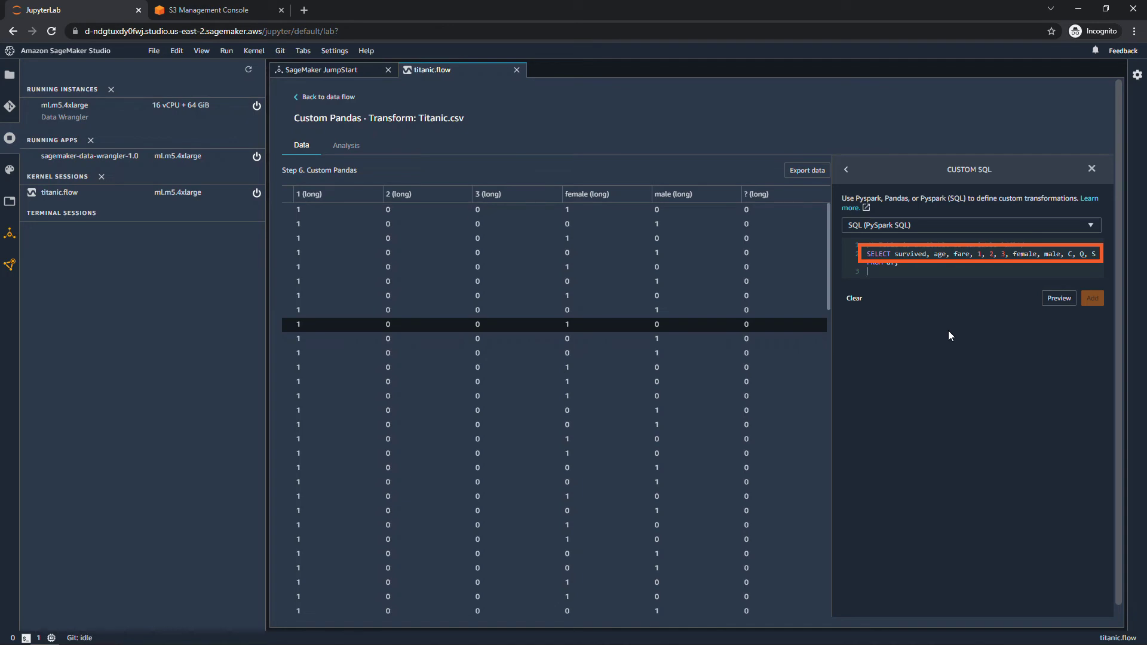
pyautogui.click(1058, 298)
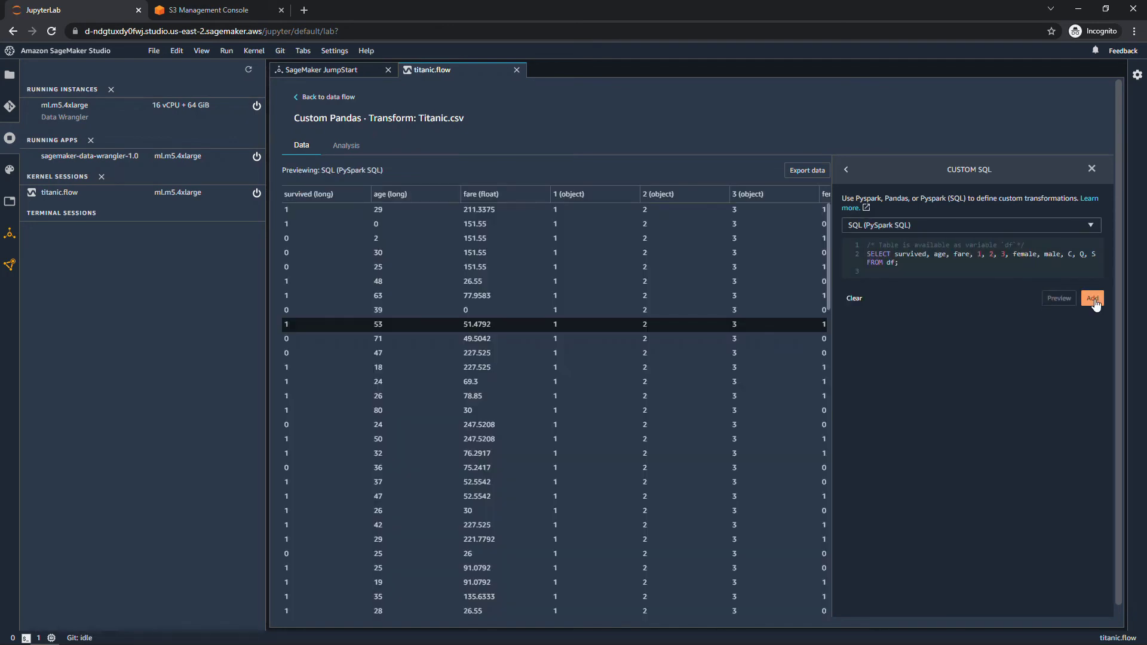
pyautogui.click(1093, 300)
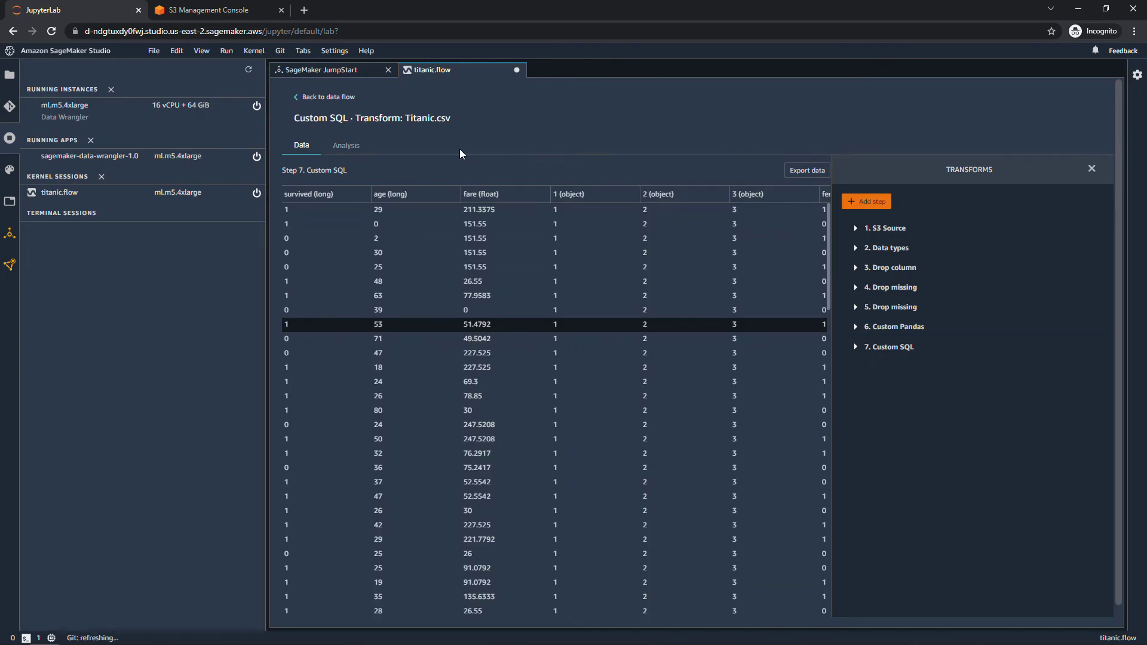
pyautogui.click(339, 97)
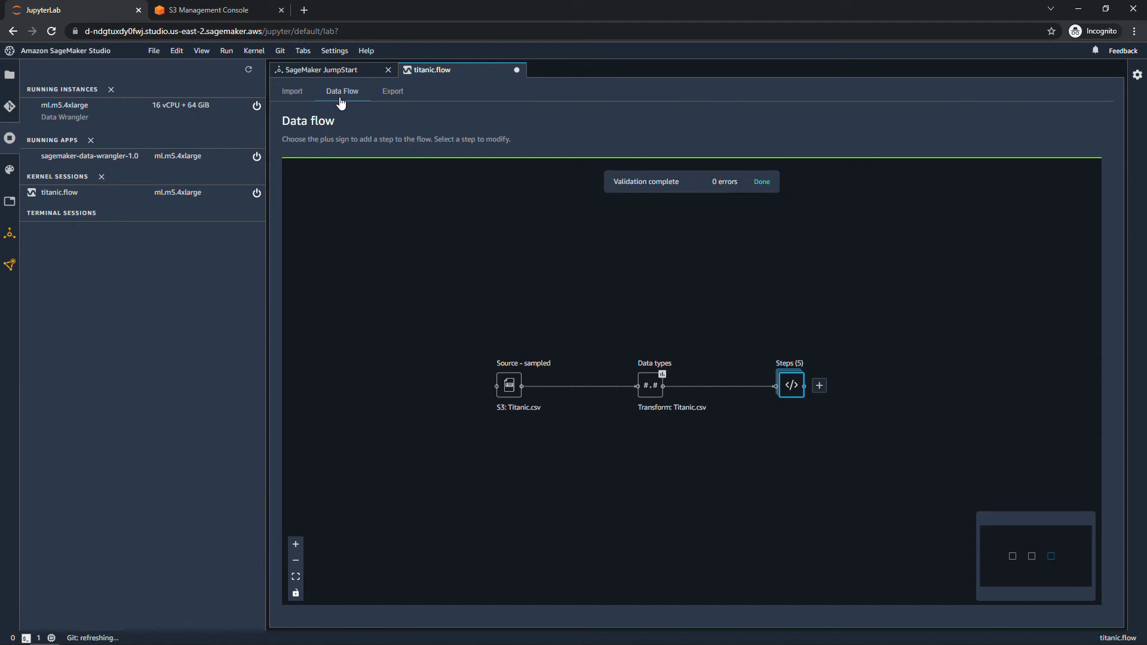
# - Export the flow through the Custom SQL step as a Jupyter notebook that runs a SageMaker Pipeline
pyautogui.click(396, 91)
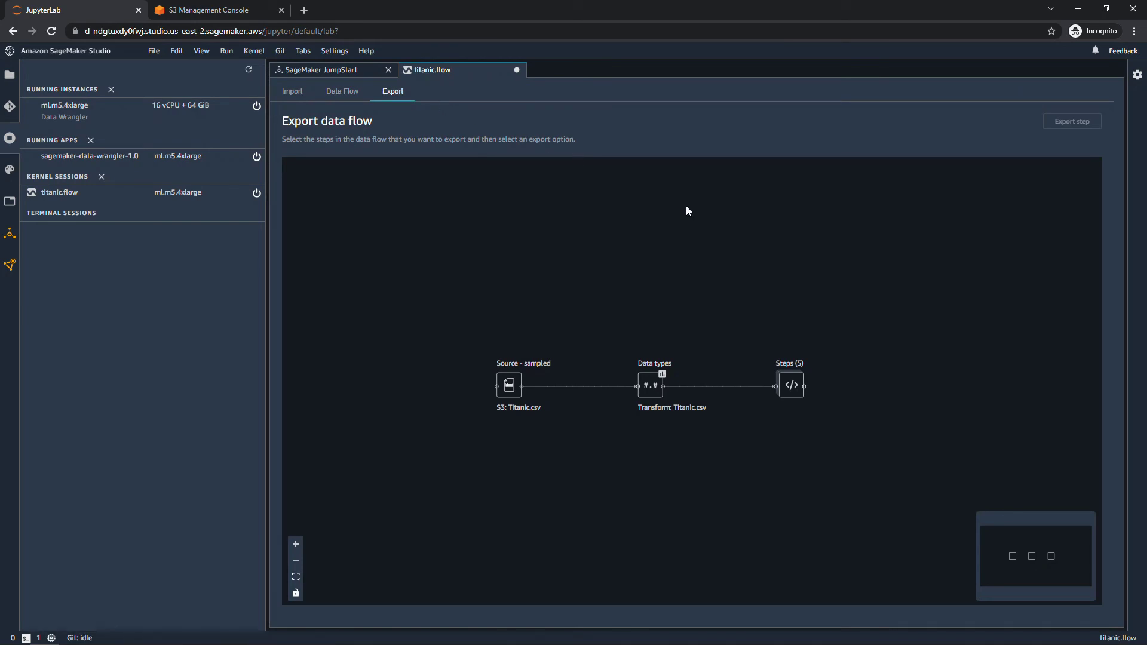
pyautogui.moveTo(795, 392)
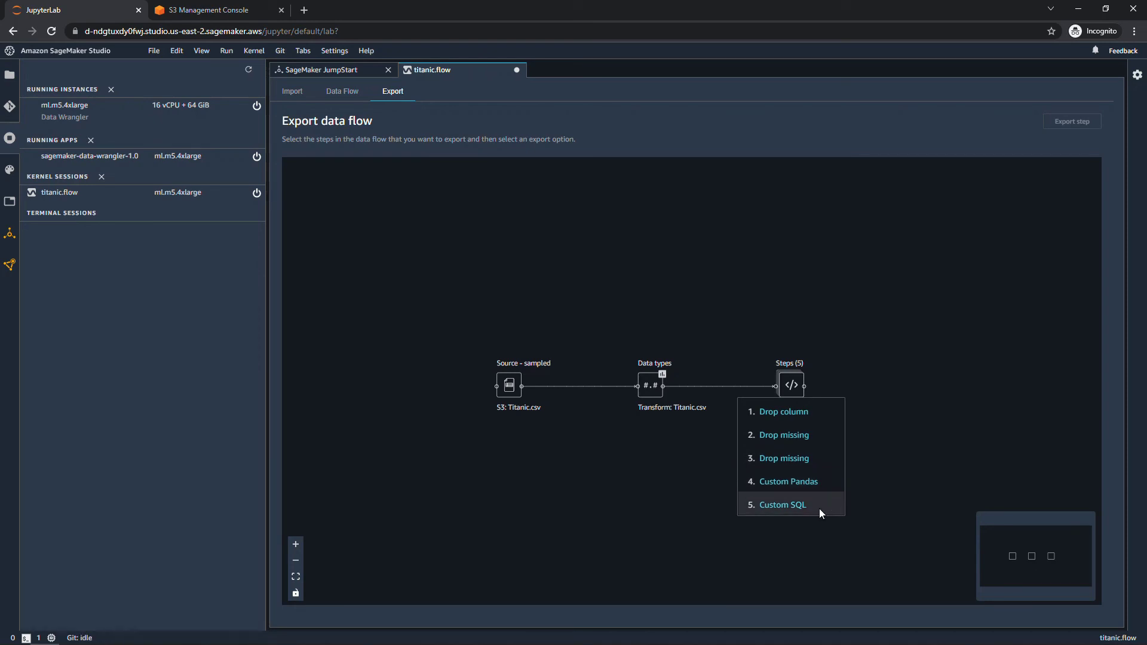
pyautogui.click(797, 512)
pyautogui.click(790, 387)
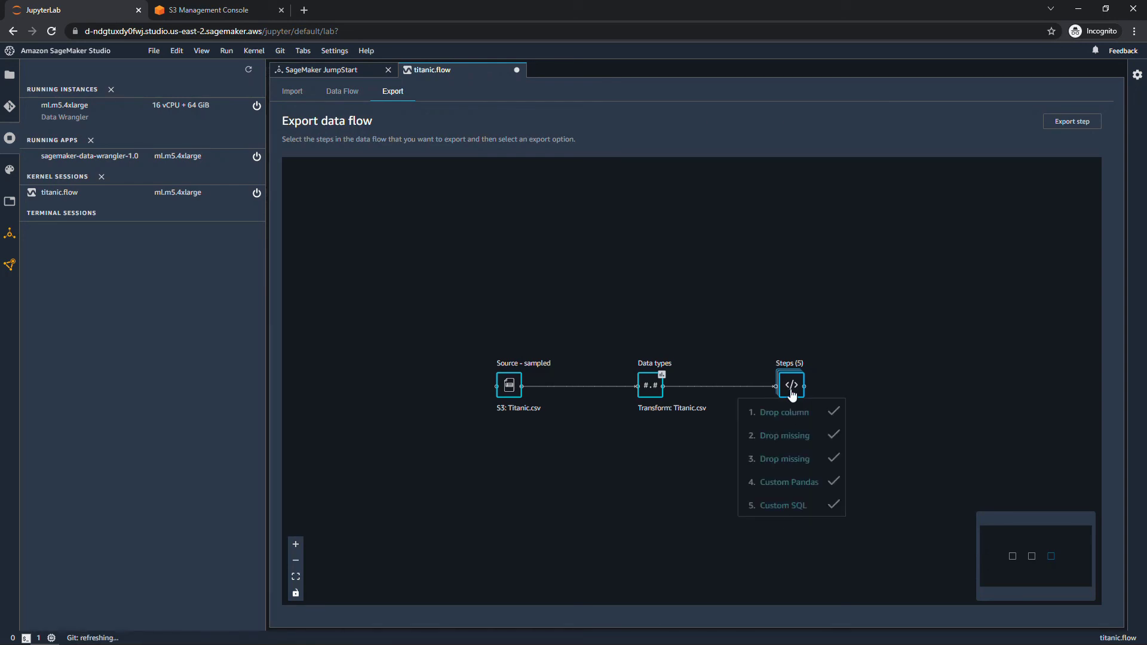
pyautogui.click(1069, 128)
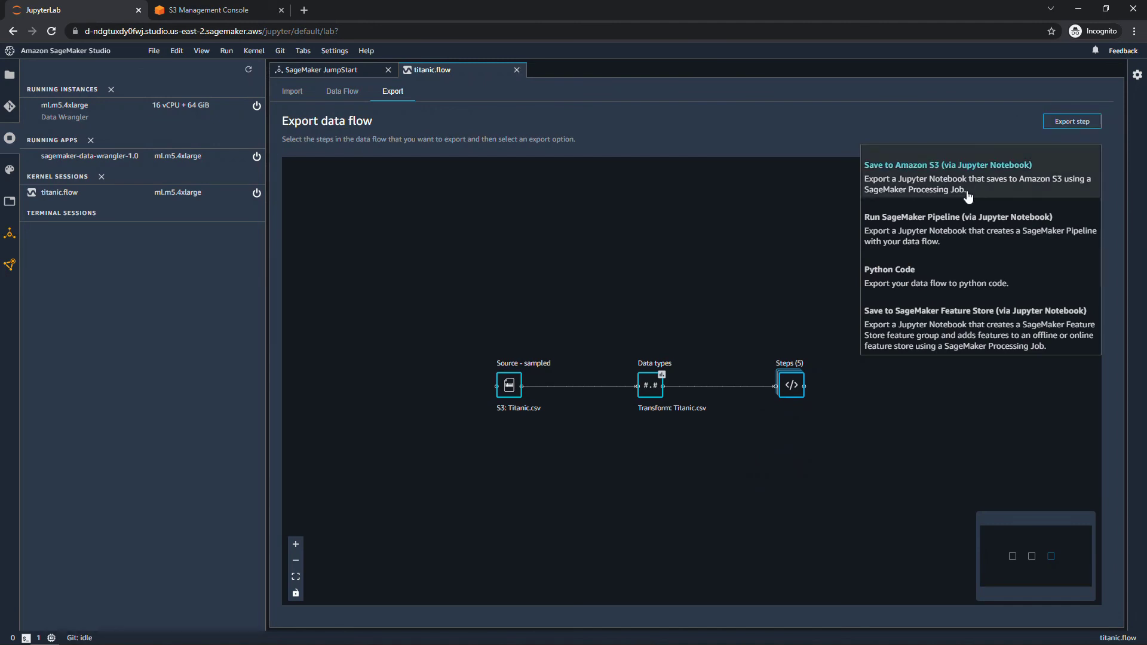
pyautogui.click(942, 230)
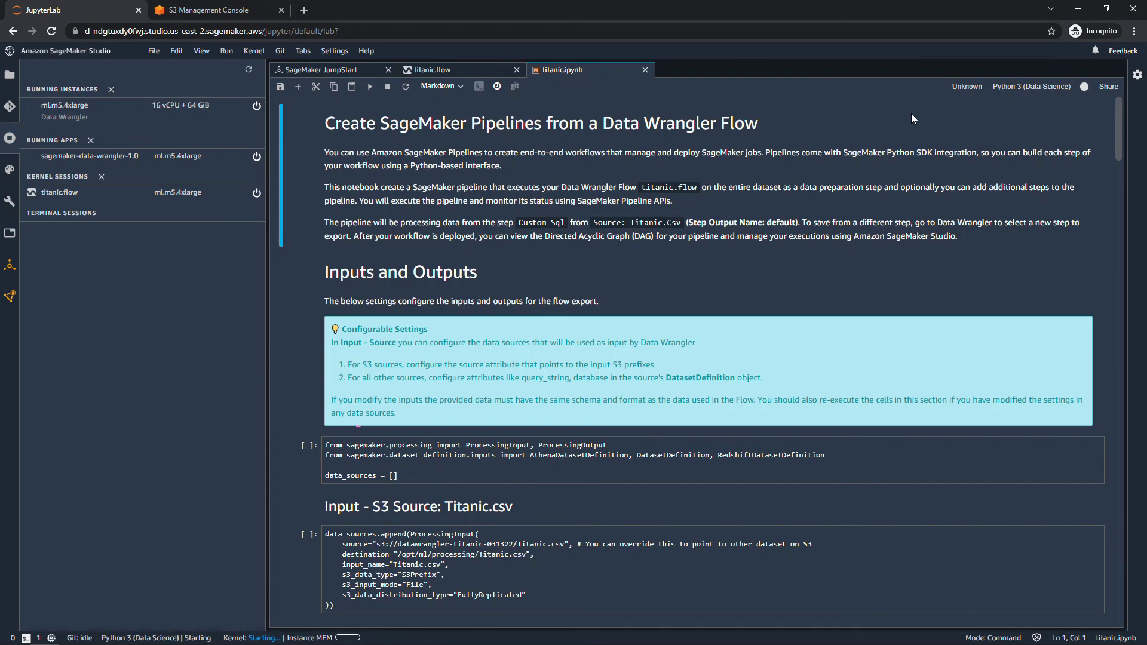
# - Look through the exported pipeline notebook, from the inputs and S3 output settings to the processor and pipeline definitions
pyautogui.scroll(-1, 301, 408)
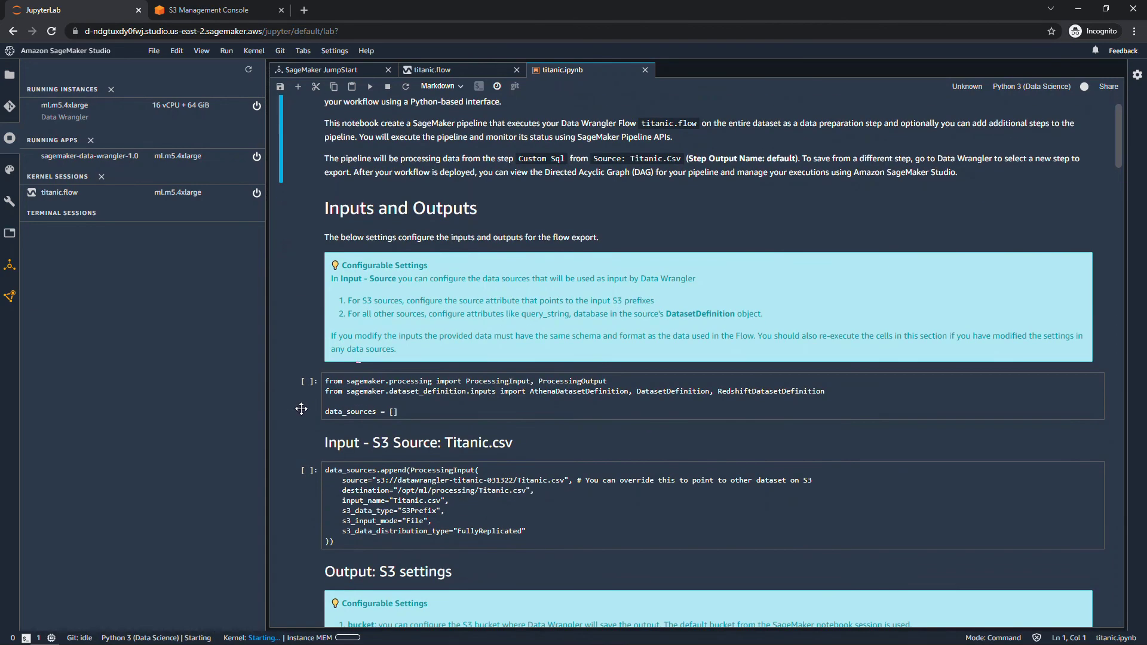
pyautogui.scroll(-1, 301, 408)
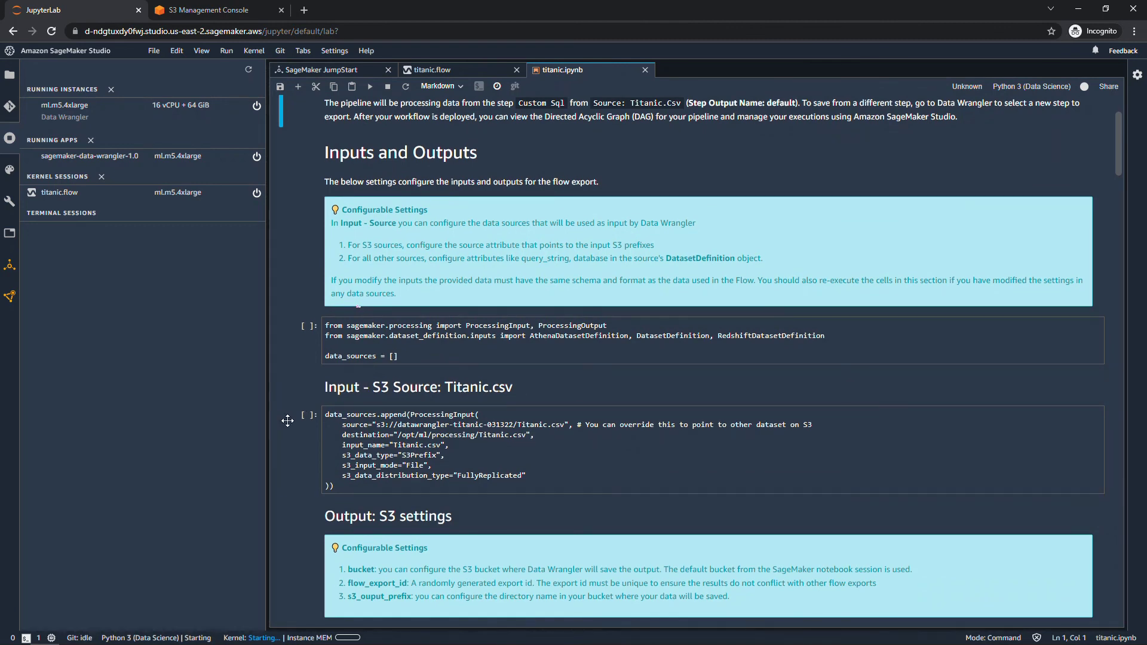
pyautogui.scroll(-3, 287, 421)
pyautogui.scroll(-3, 288, 421)
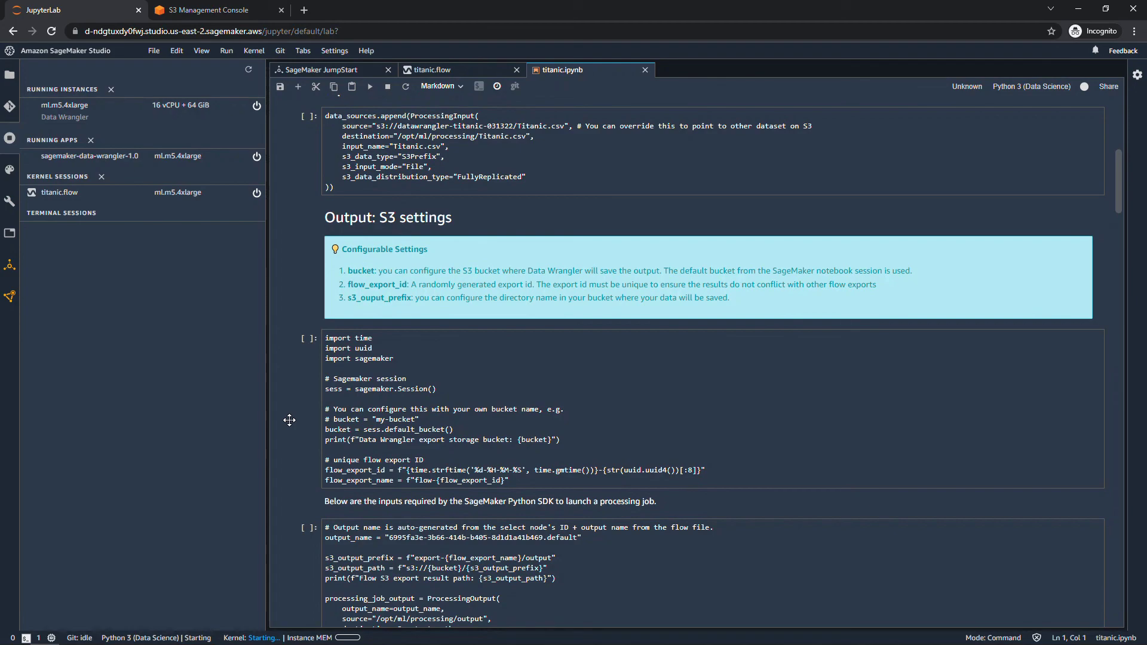
pyautogui.scroll(-5, 289, 420)
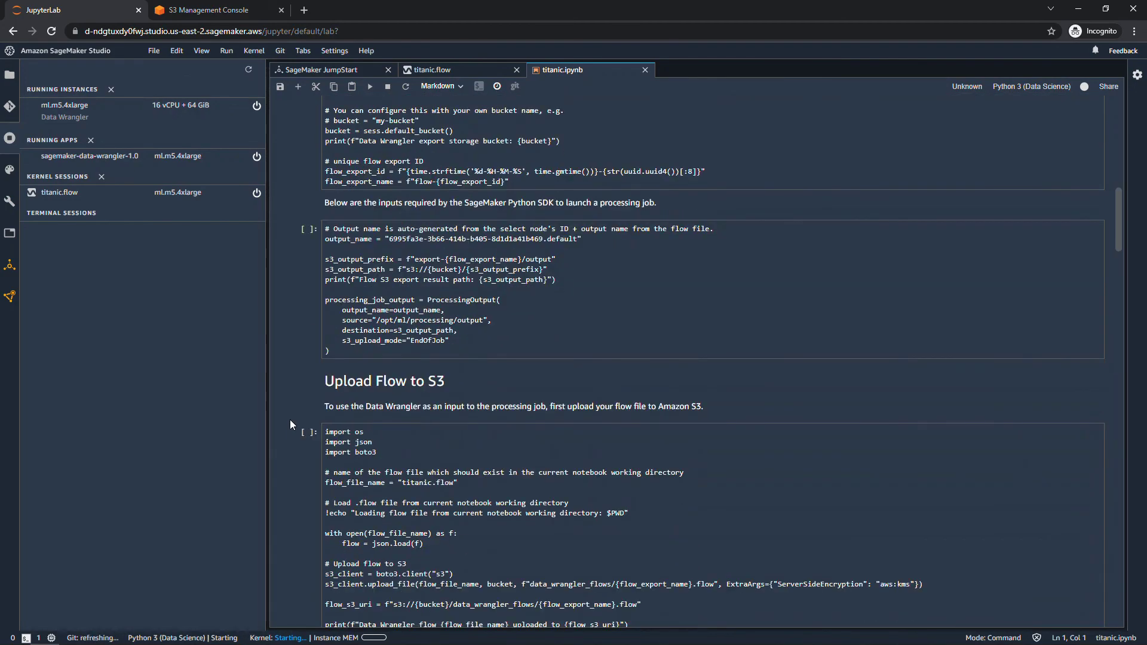
pyautogui.scroll(-5, 289, 420)
pyautogui.scroll(-10, 289, 420)
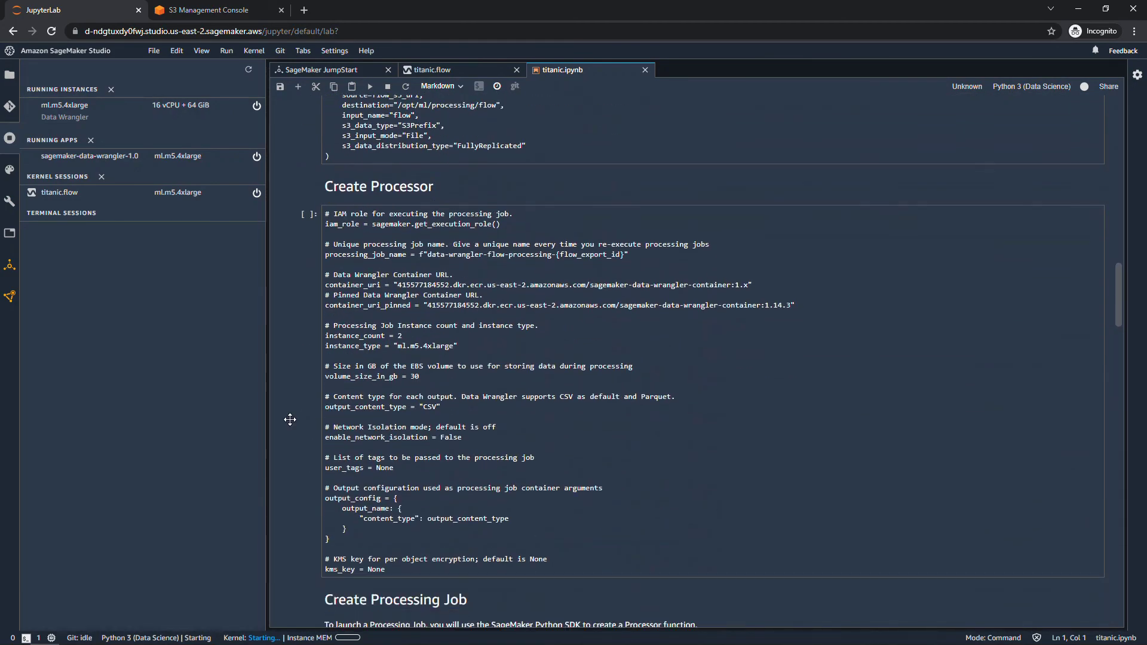
pyautogui.scroll(-4, 290, 420)
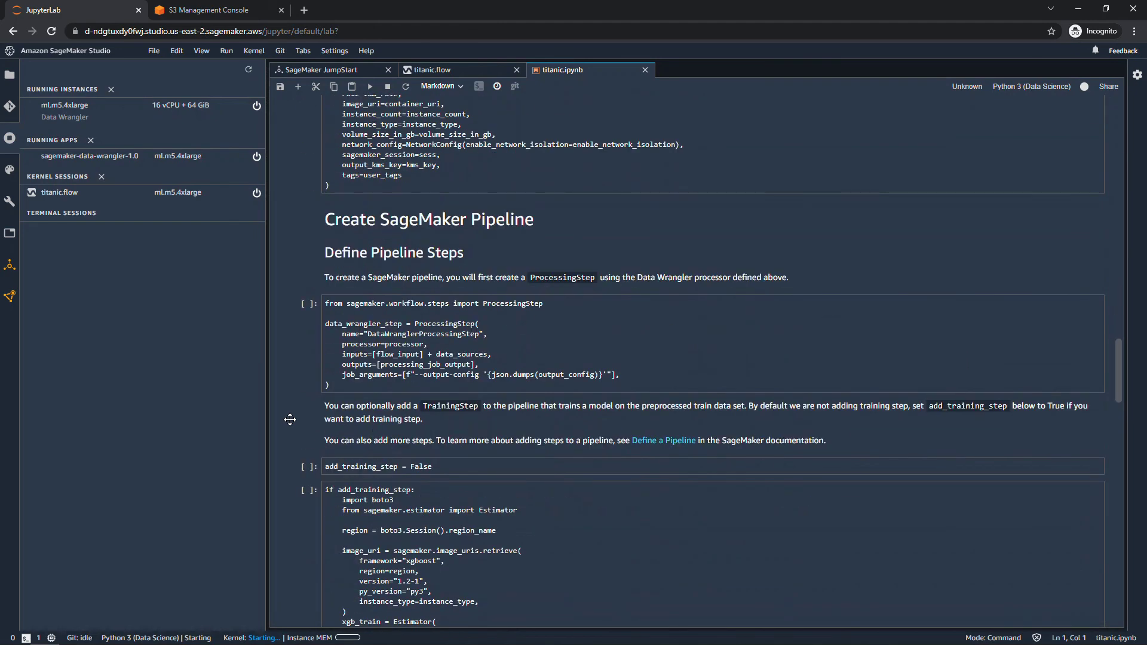
pyautogui.scroll(-12, 290, 420)
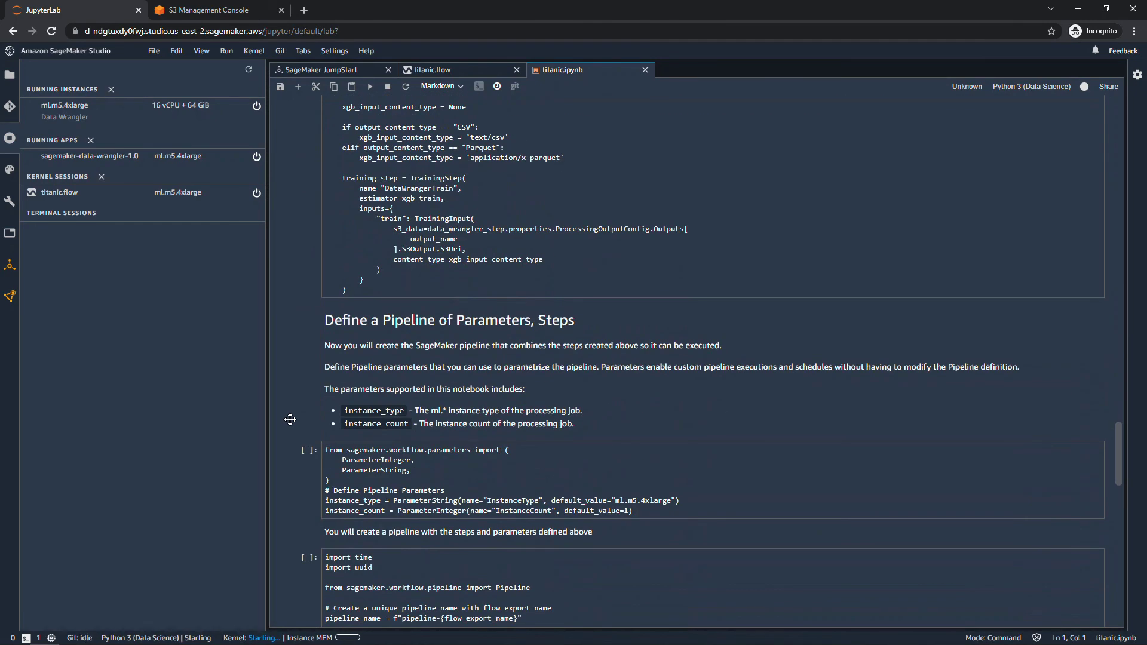
pyautogui.scroll(-2, 290, 420)
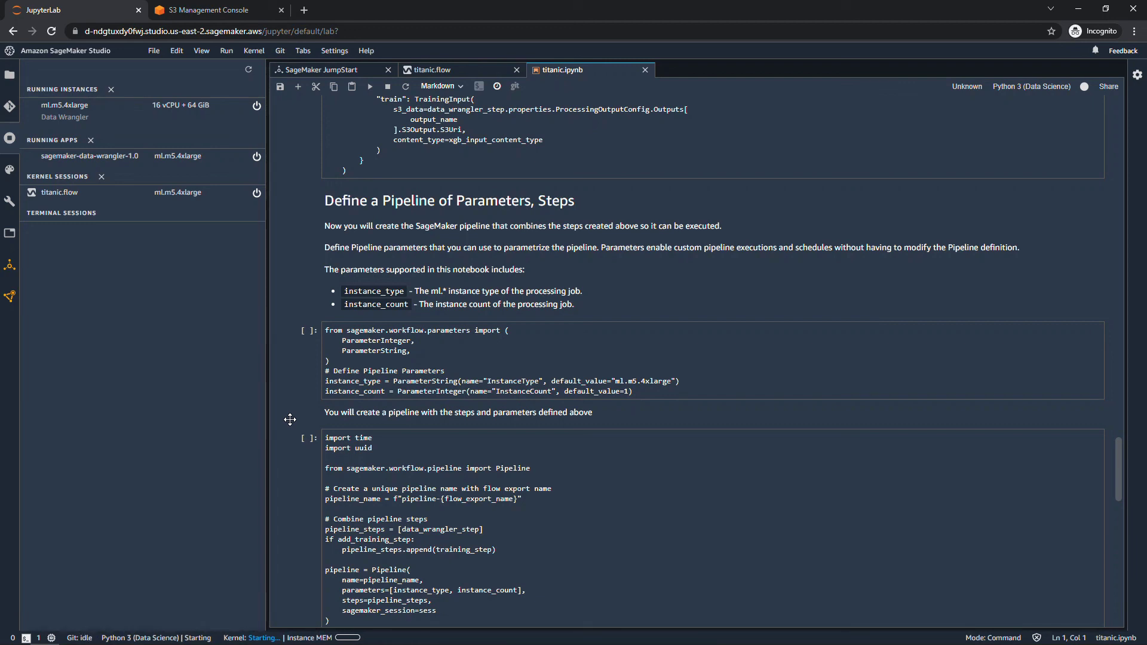
# - Return to titanic.flow and export the selected steps as a Jupyter notebook that saves to Amazon S3
pyautogui.click(469, 73)
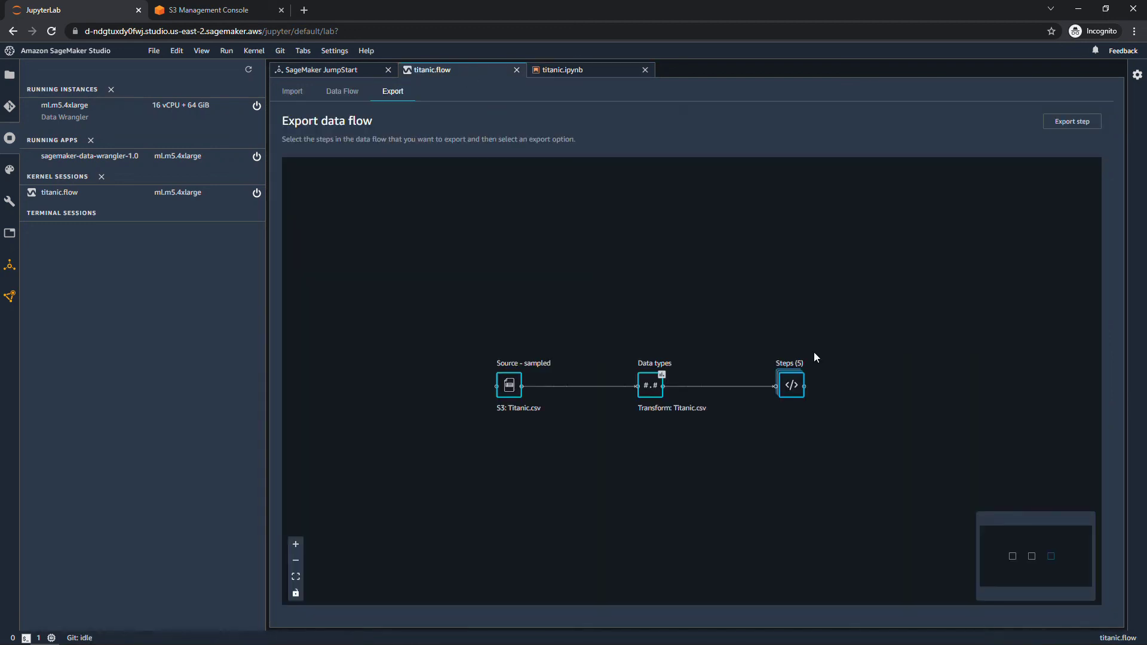
pyautogui.click(790, 385)
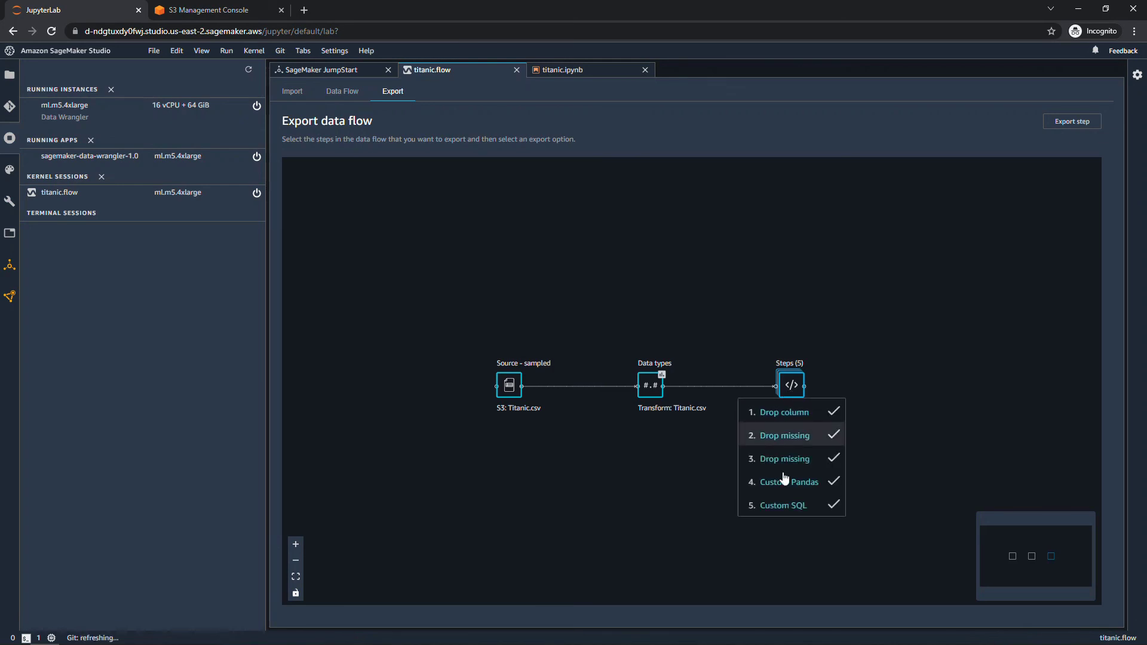
pyautogui.click(1080, 122)
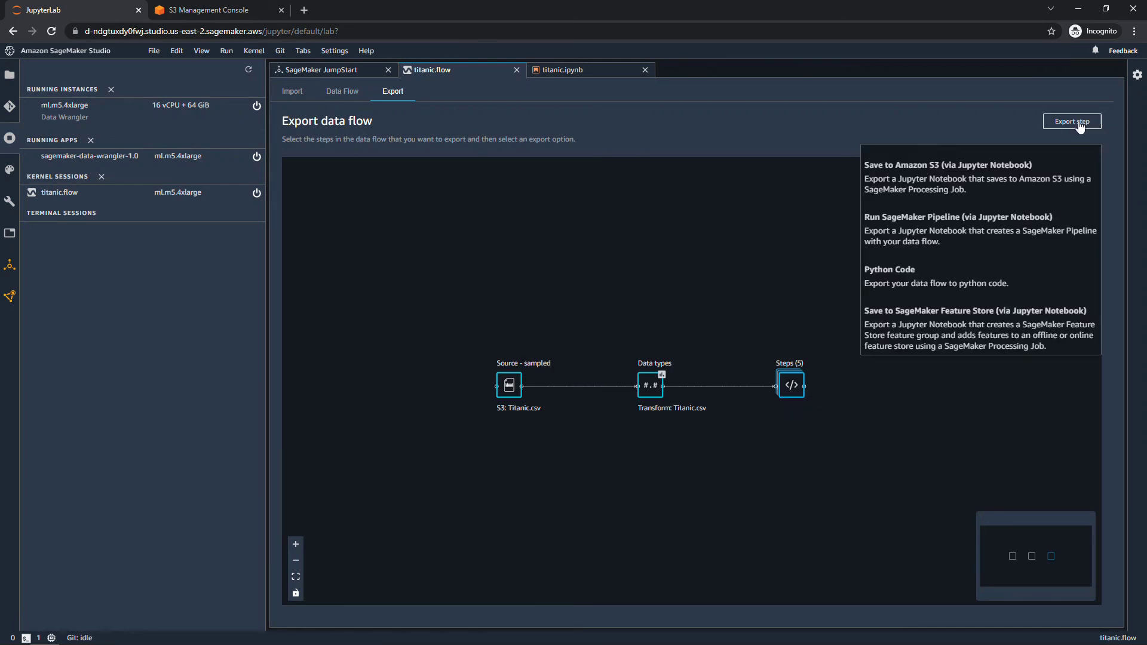
pyautogui.click(896, 181)
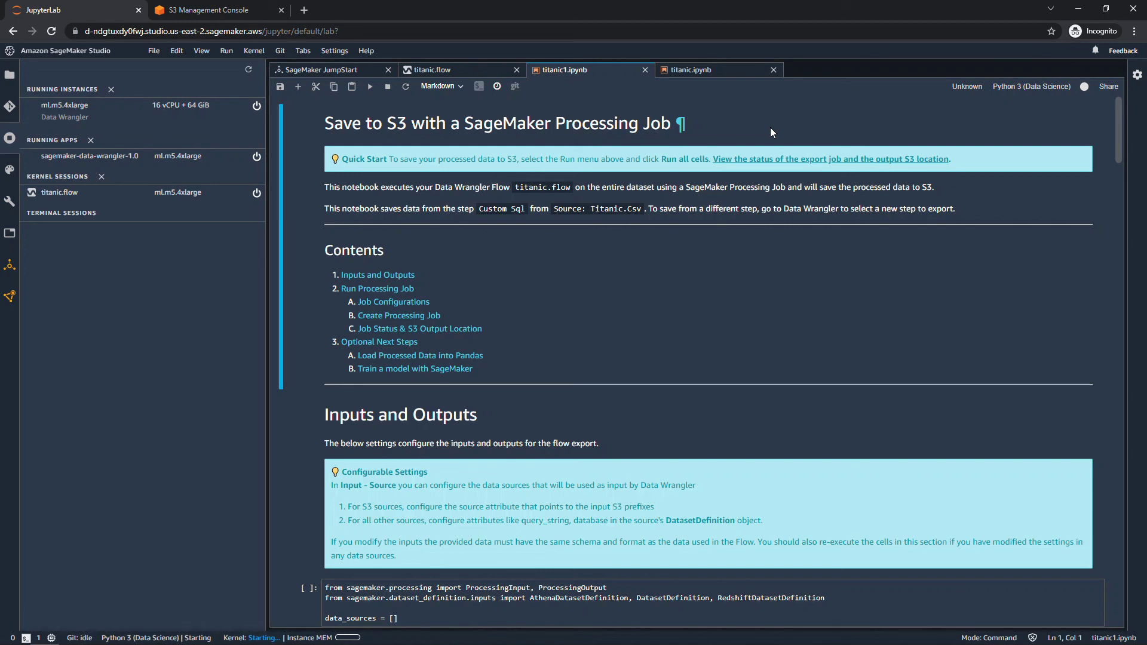
# - Go back to titanic.flow and review the Python Code and SageMaker Feature Store export options
pyautogui.click(433, 69)
pyautogui.click(1088, 123)
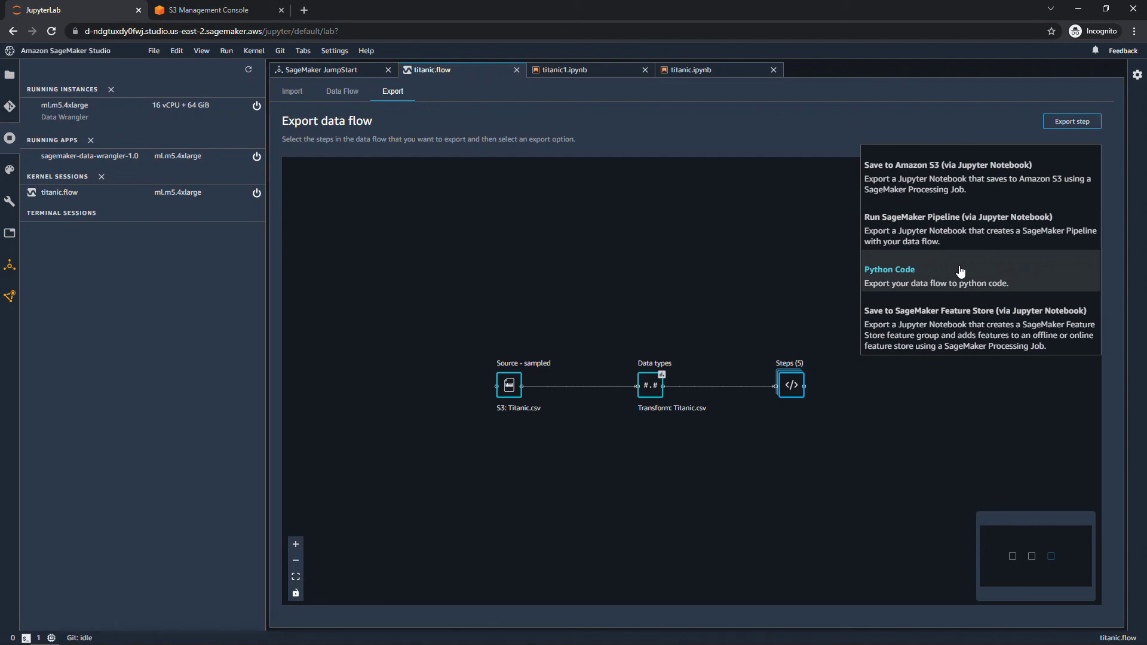
pyautogui.click(995, 327)
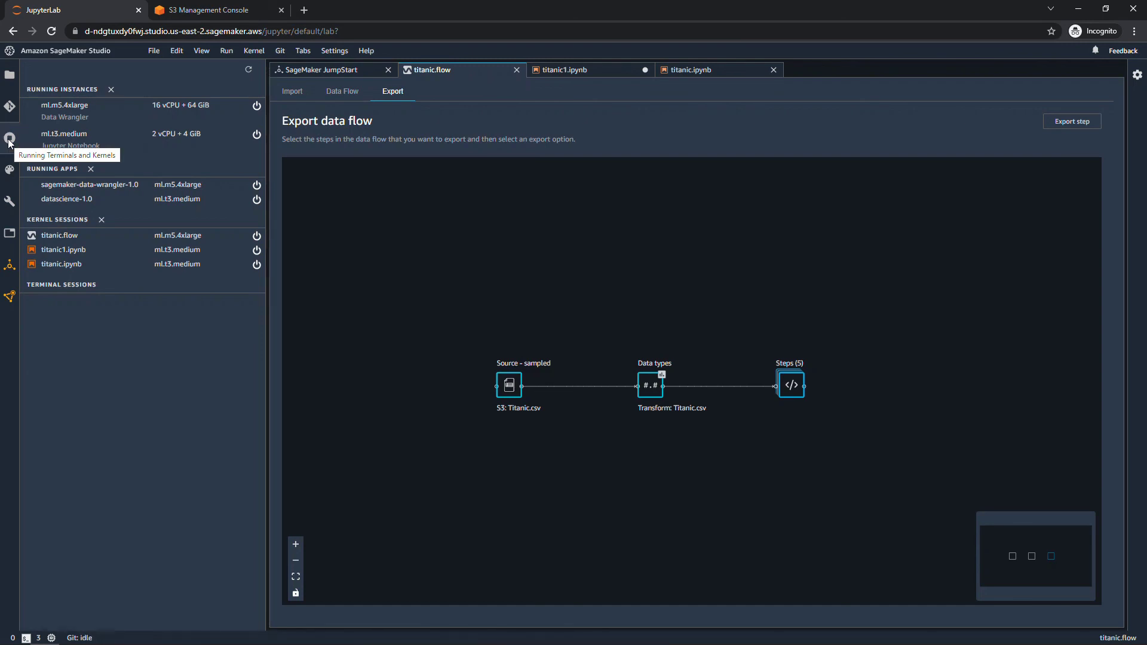
# - Shut down all running apps and kernels, and close titanic1.ipynb and titanic.ipynb without saving changes
pyautogui.click(90, 170)
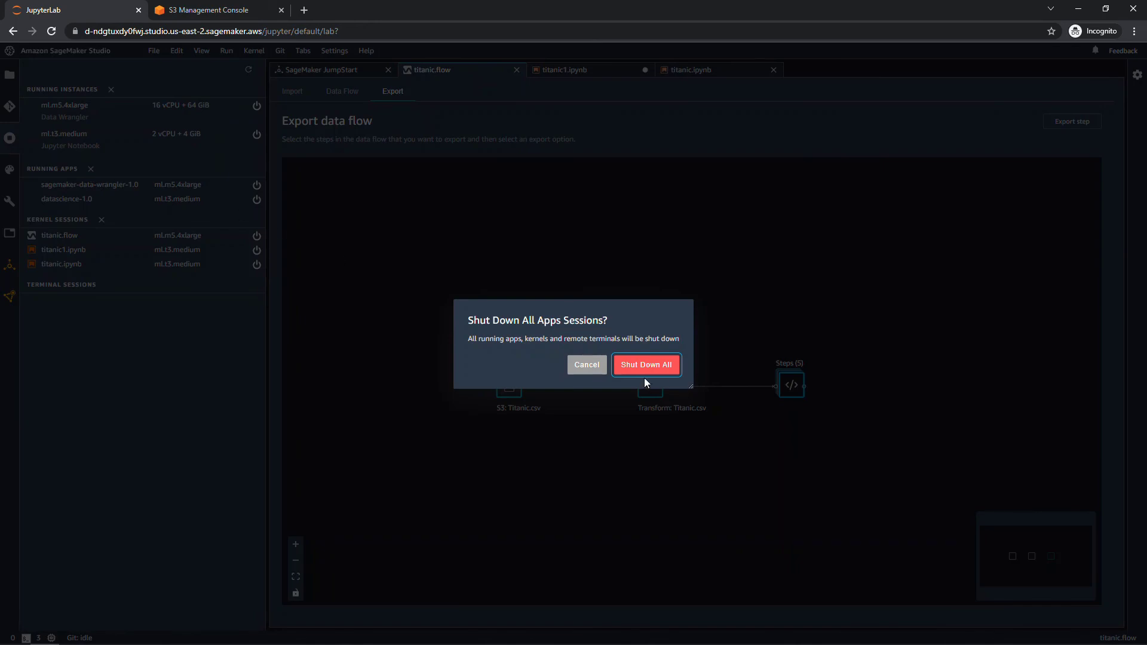
pyautogui.click(659, 369)
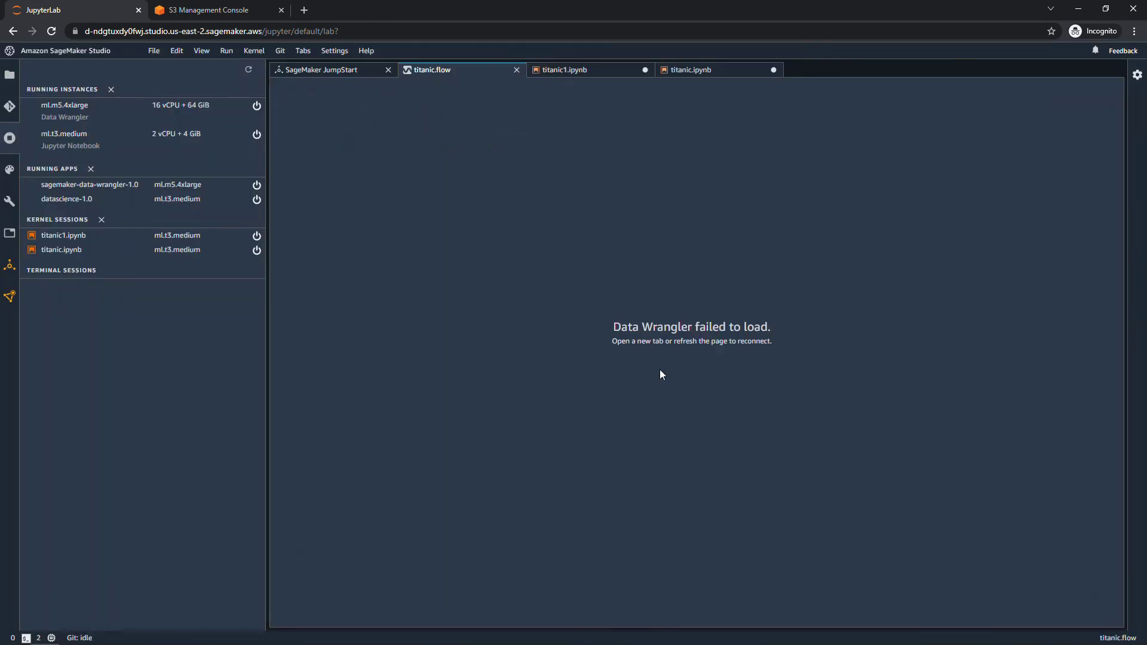
pyautogui.click(627, 70)
pyautogui.click(645, 70)
pyautogui.click(645, 69)
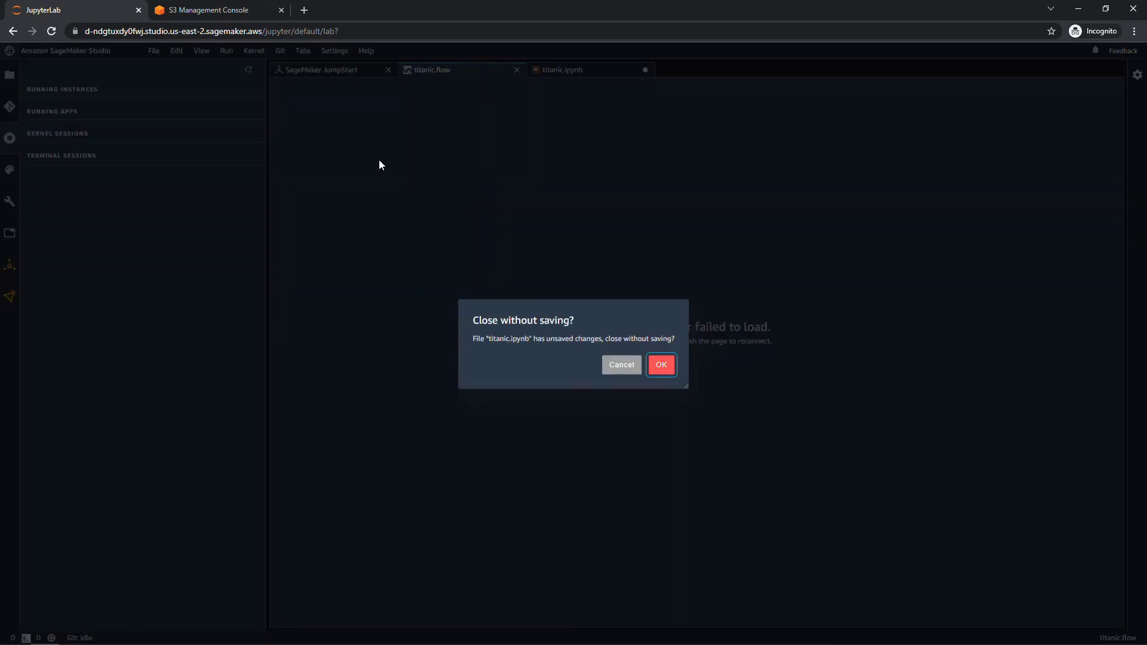
pyautogui.click(664, 365)
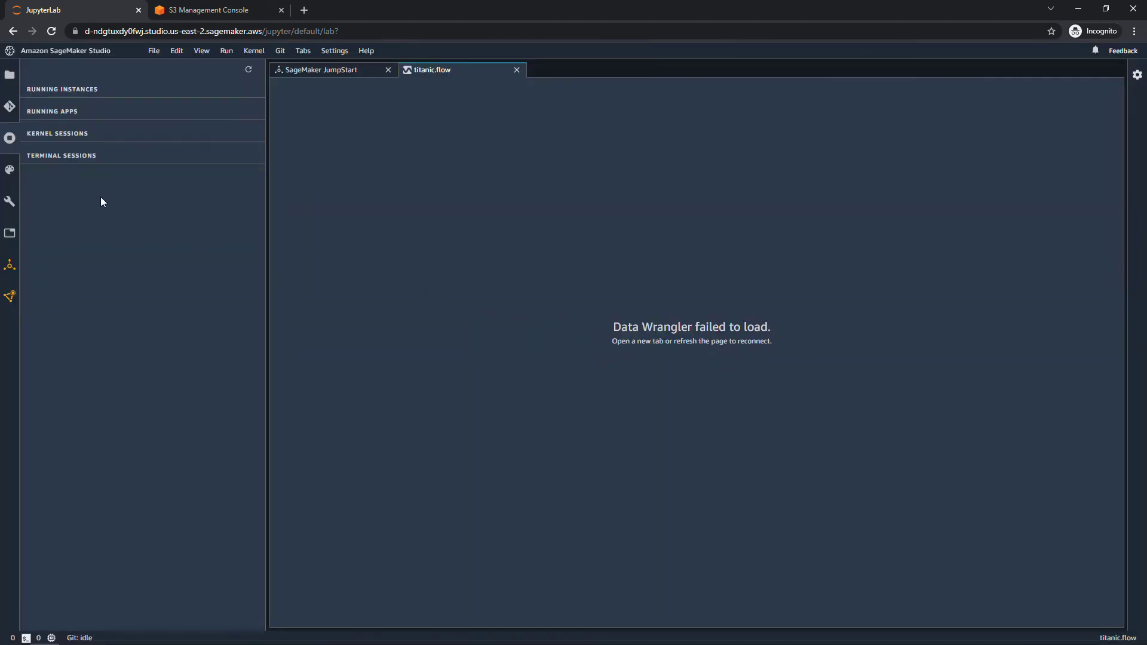